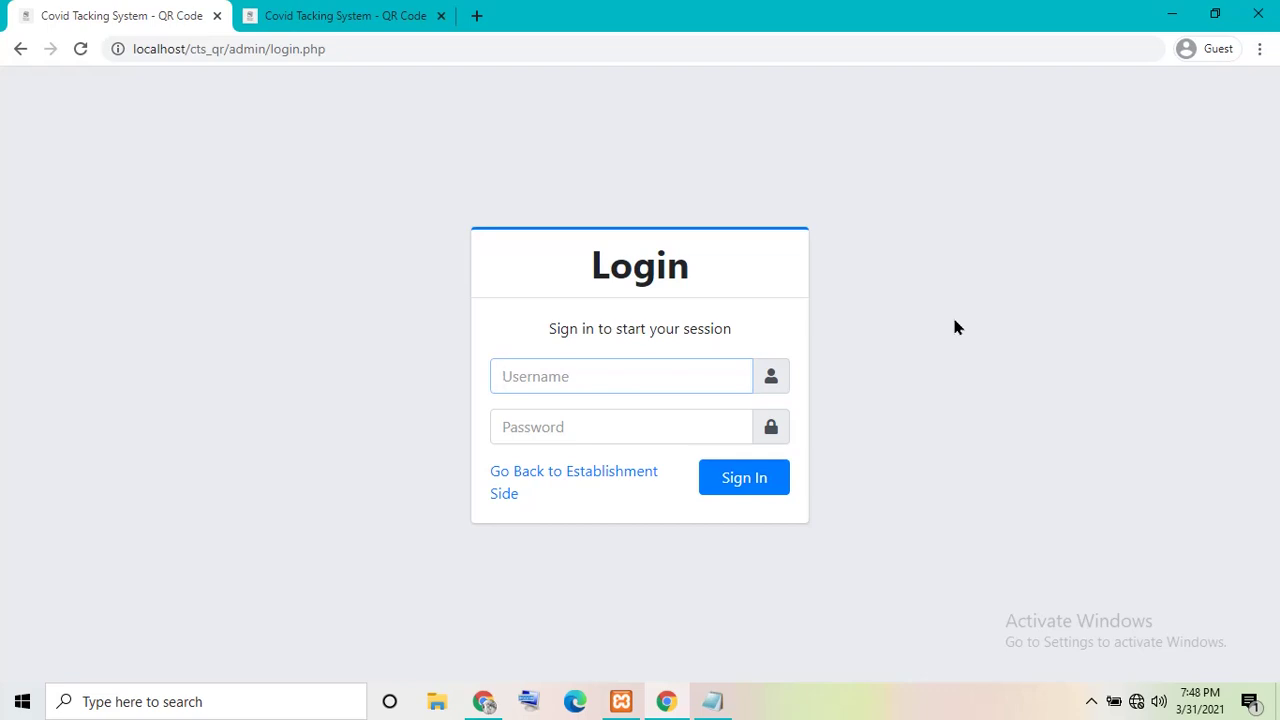
- Move from the entered admin username to the password field and fill in the password
key(Tab)
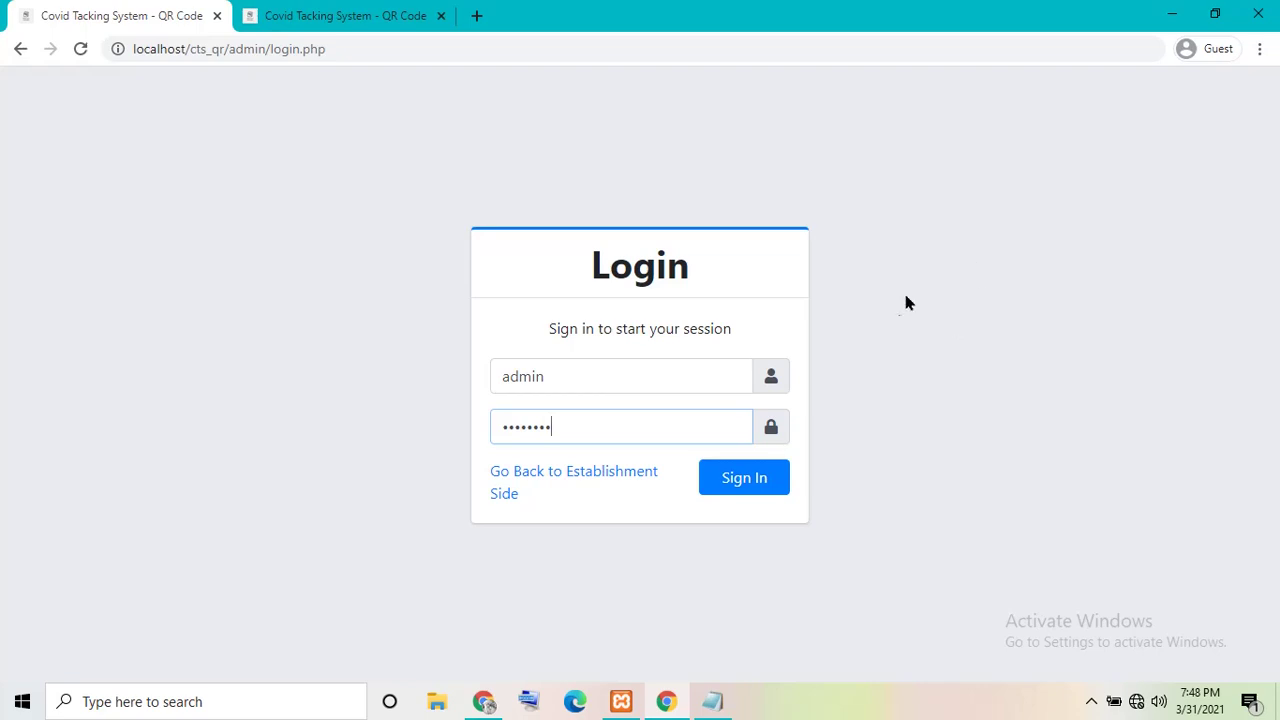
- Sign in and open the administrator's profile, the dashboard, then the profile again
click(728, 477)
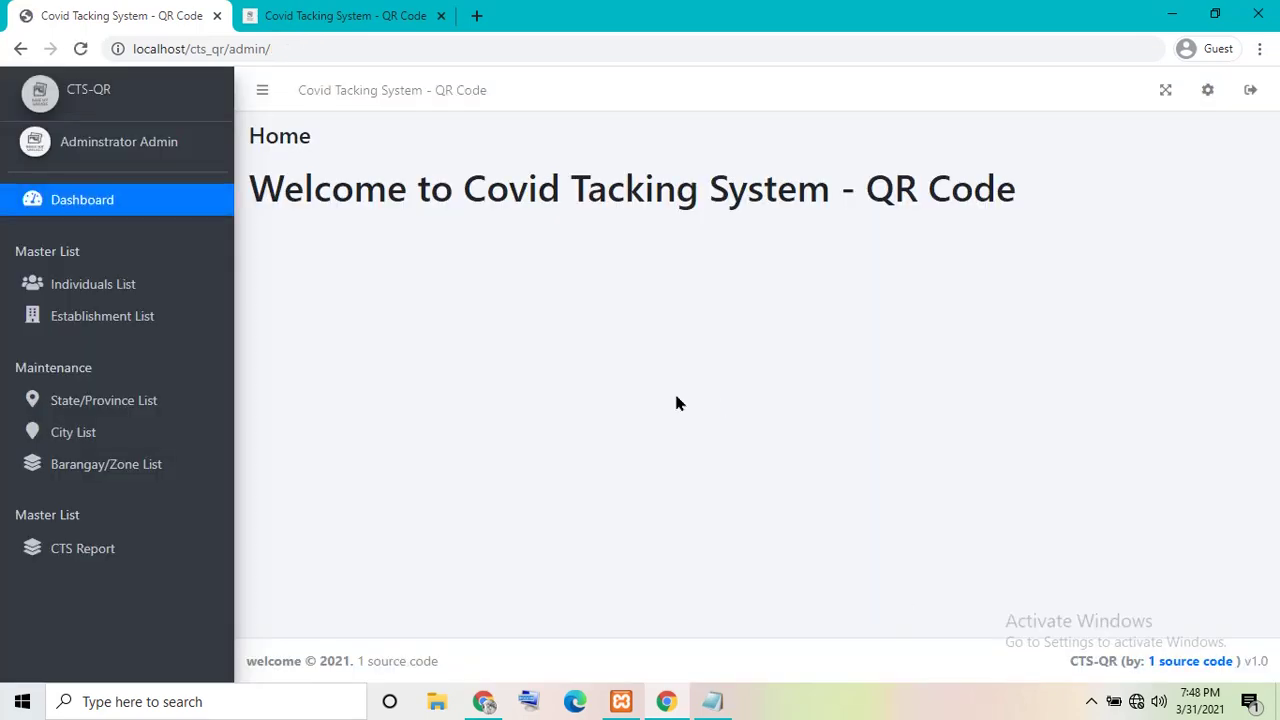
click(128, 150)
click(86, 93)
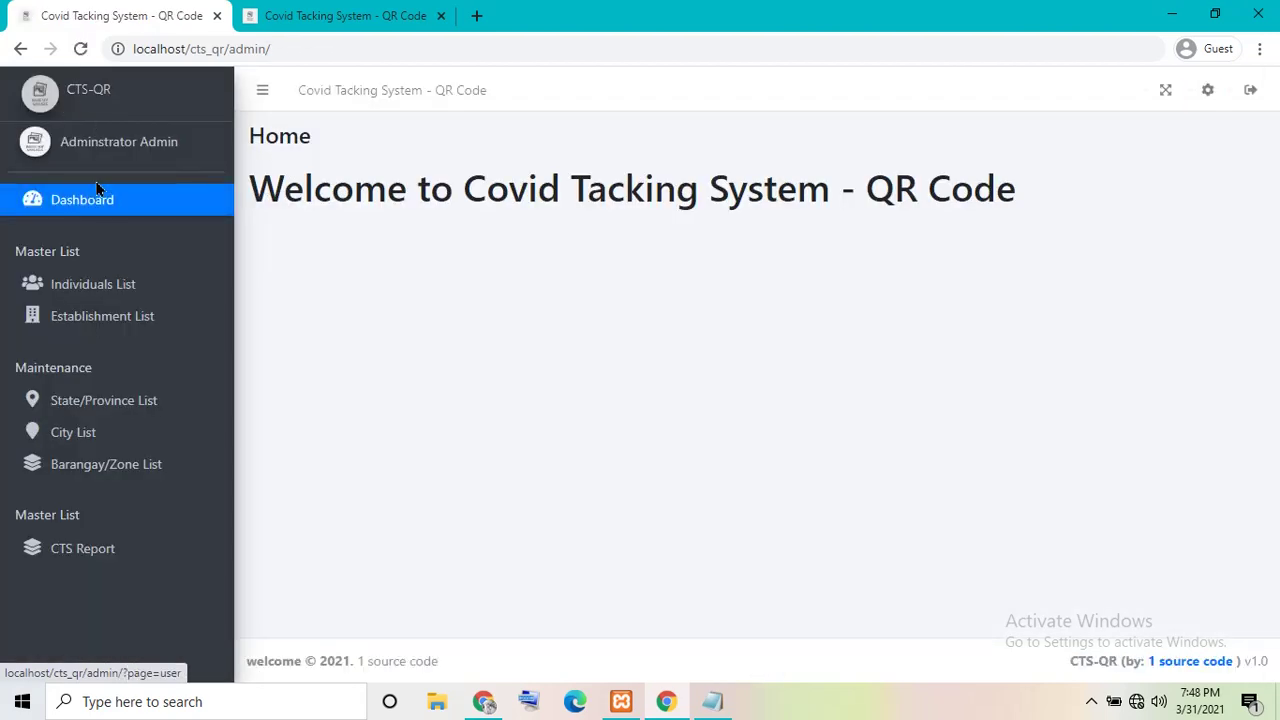
click(69, 152)
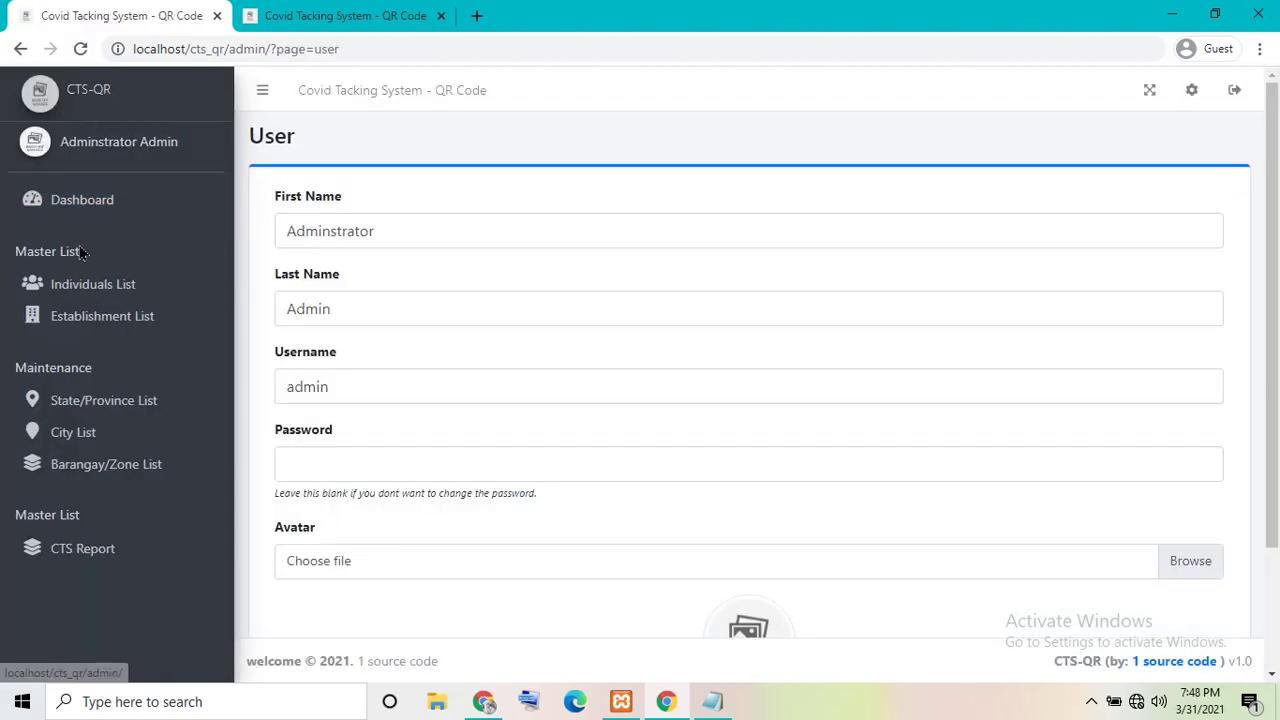
- Tour the individuals, establishments, states, cities, barangays and CTS report pages, ending on the administrator profile
click(69, 298)
click(88, 315)
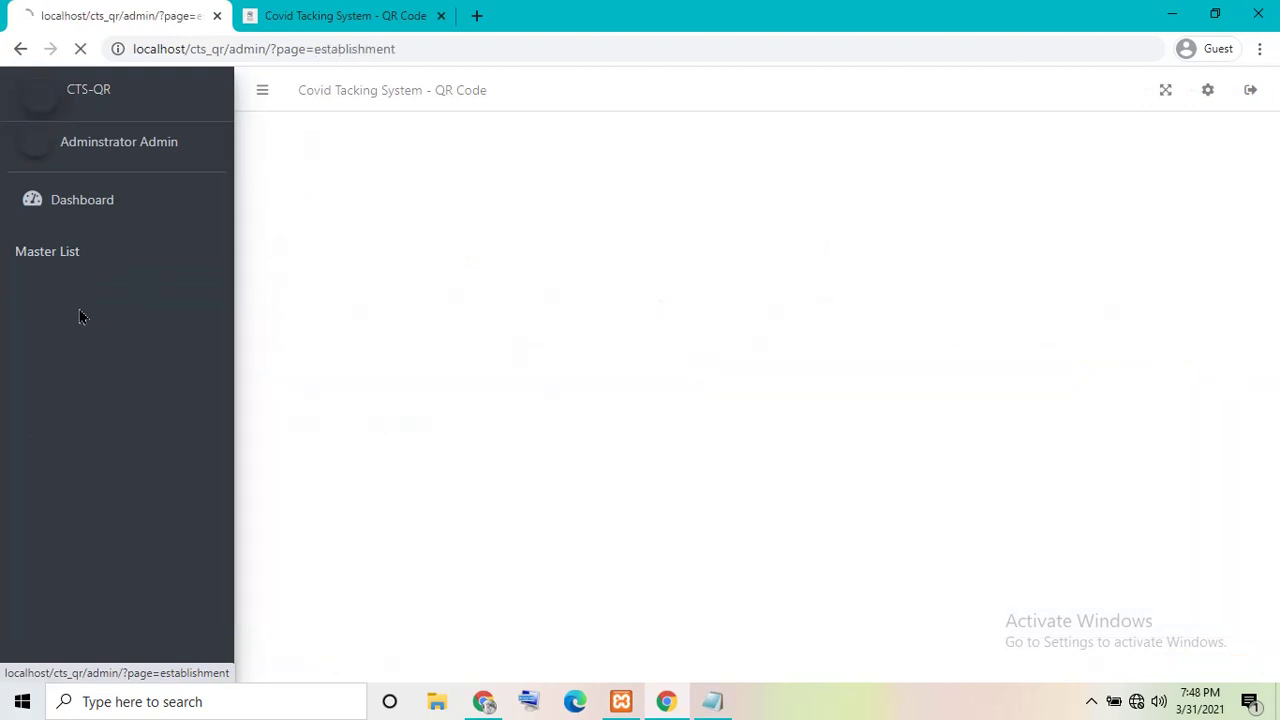
click(60, 401)
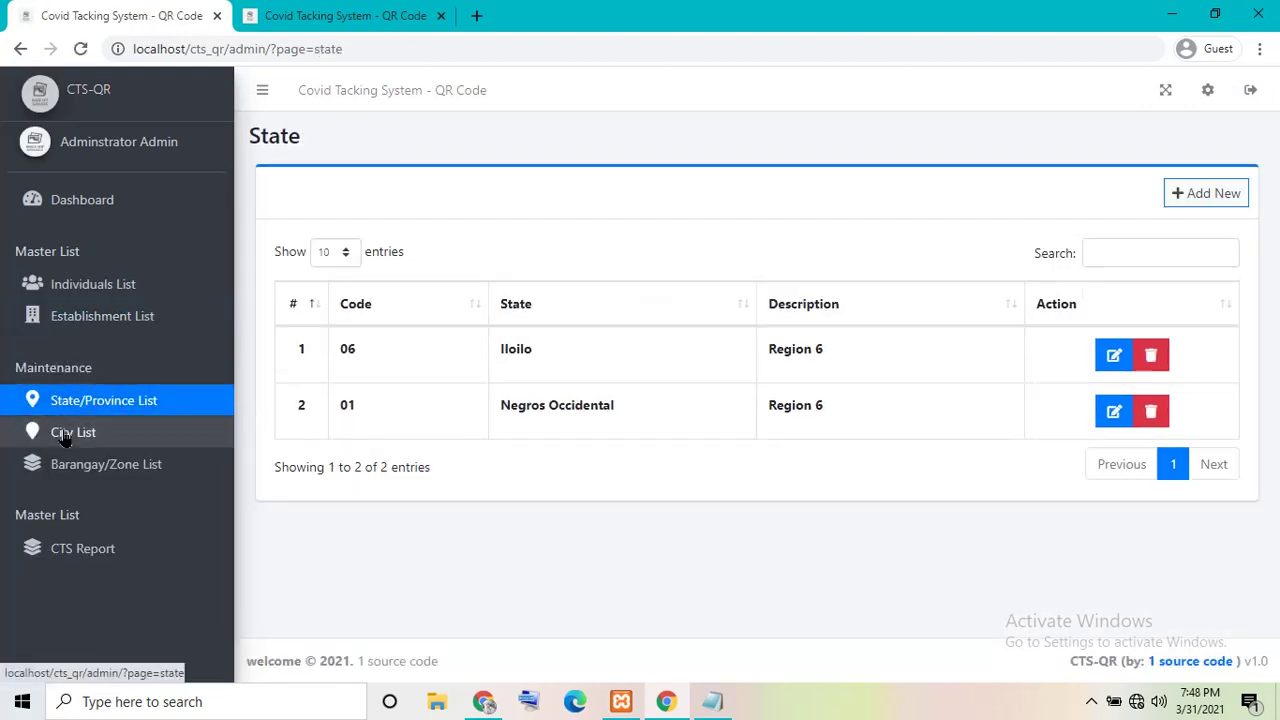
click(50, 438)
click(58, 475)
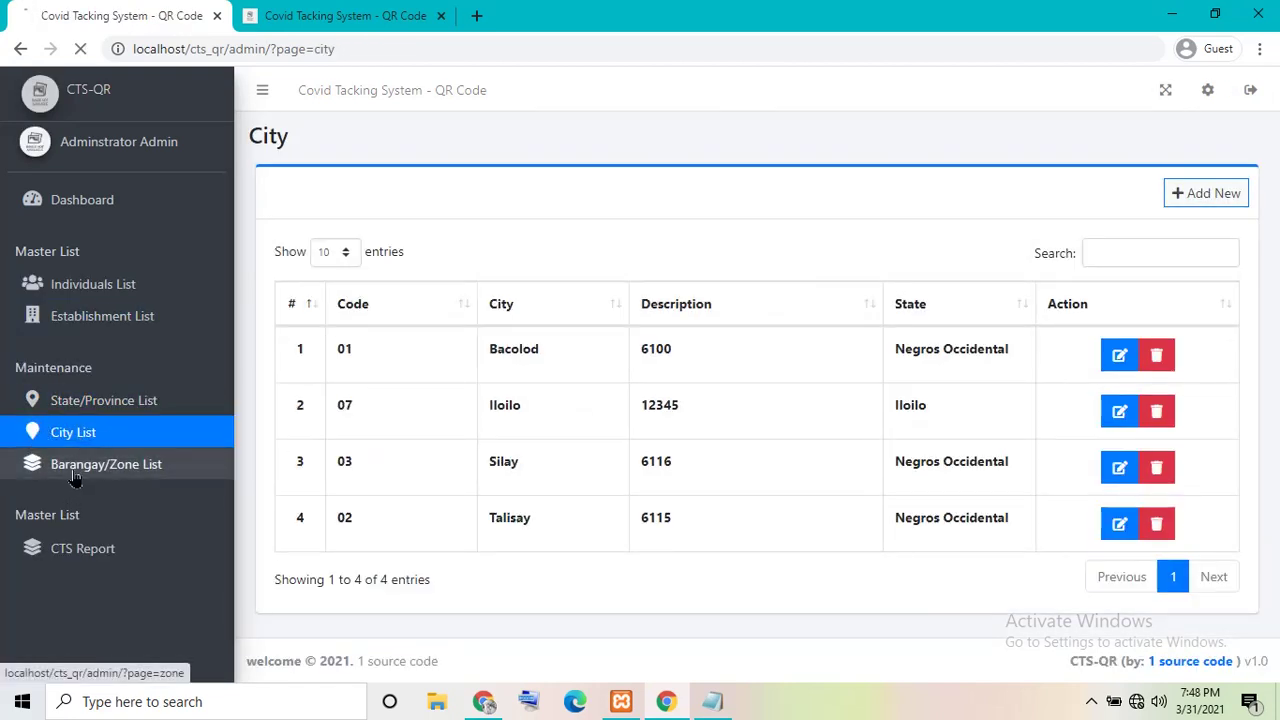
click(77, 550)
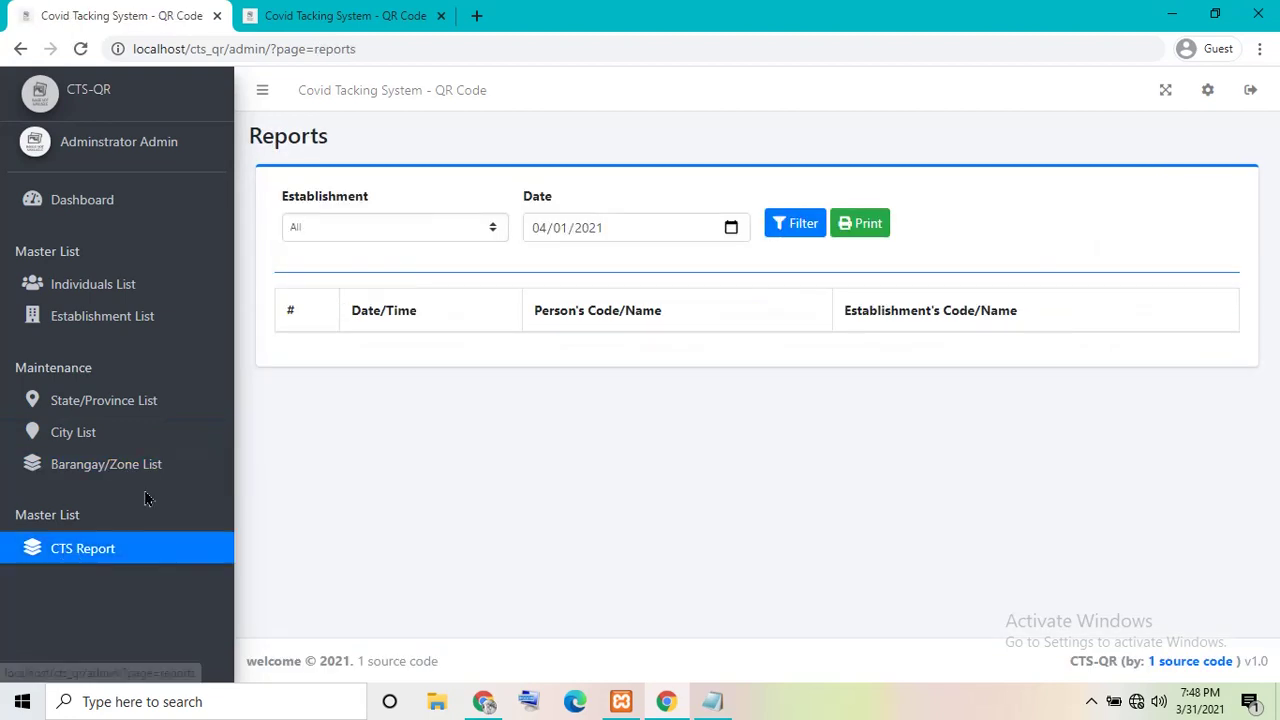
click(100, 200)
click(105, 145)
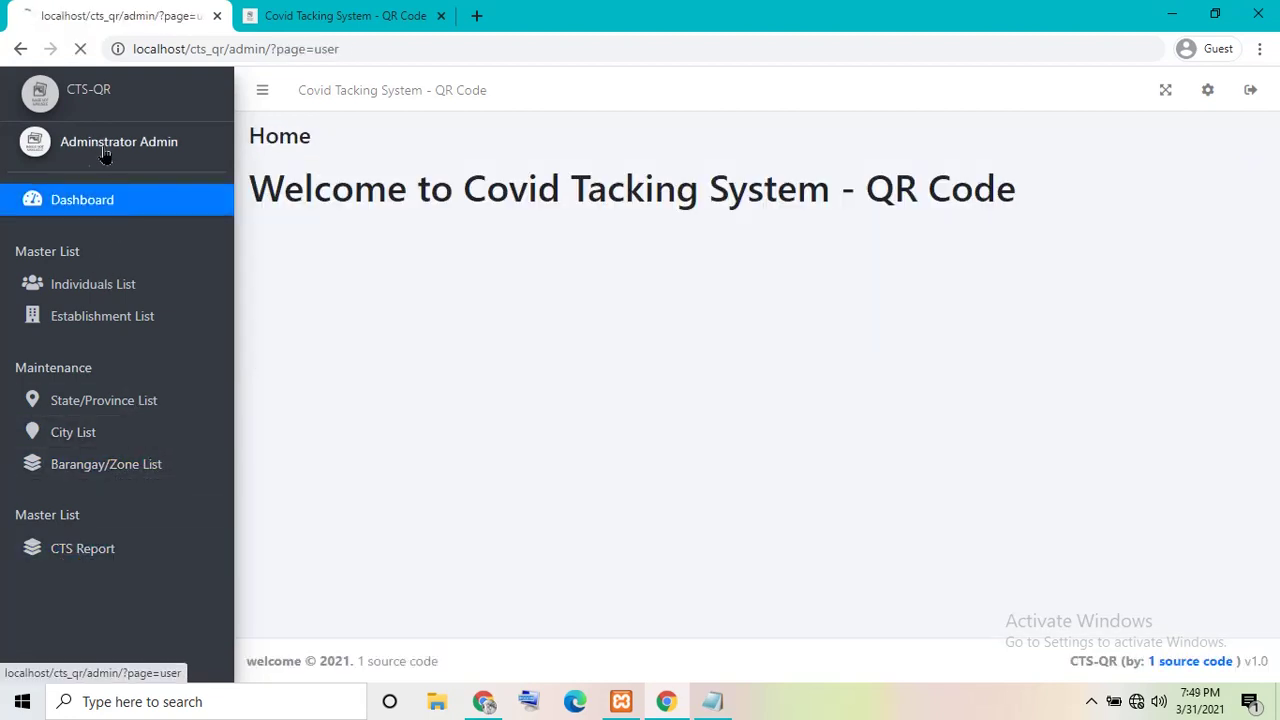
- On the public home page, grant camera access, start QR scanning, then reload to stop it
click(333, 12)
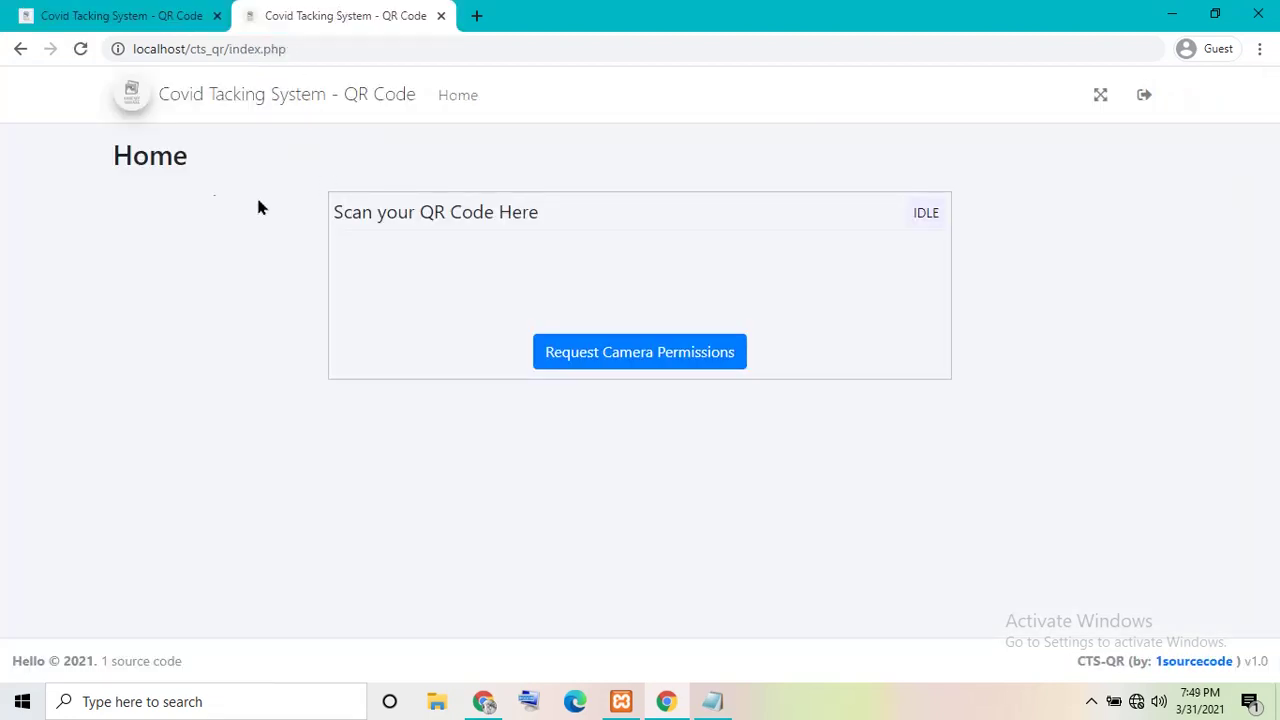
click(386, 98)
click(662, 374)
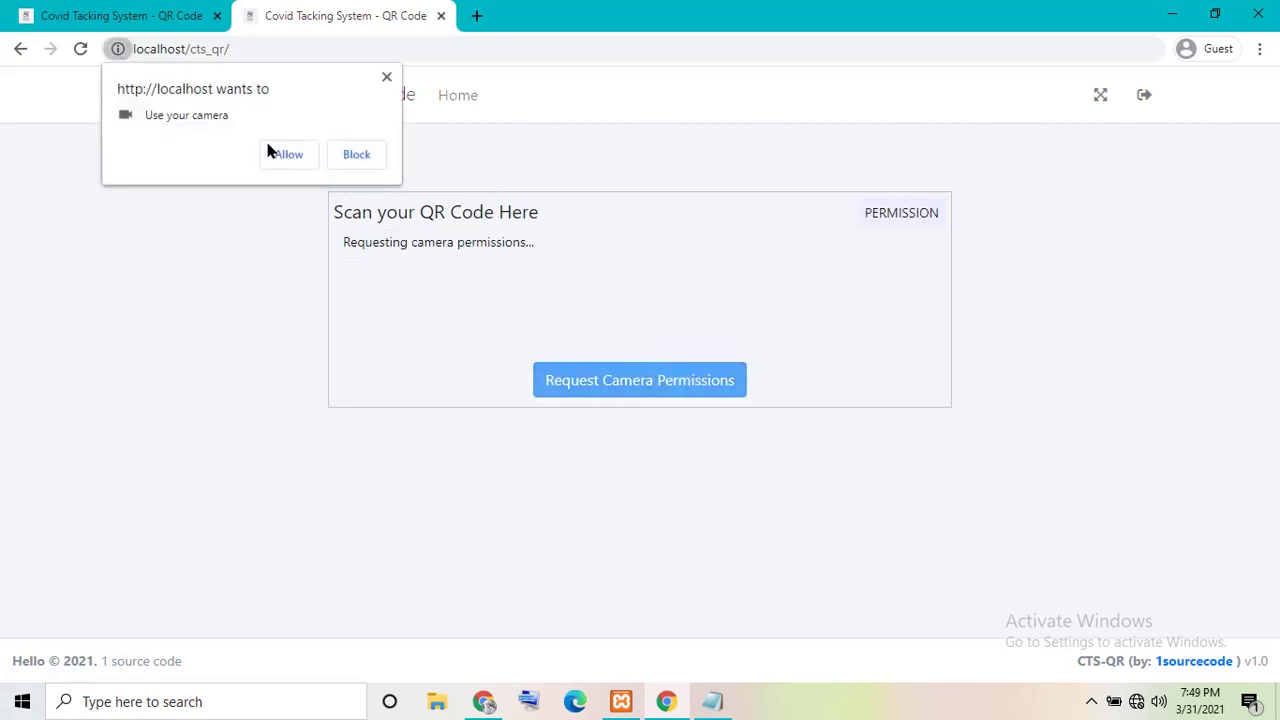
click(289, 155)
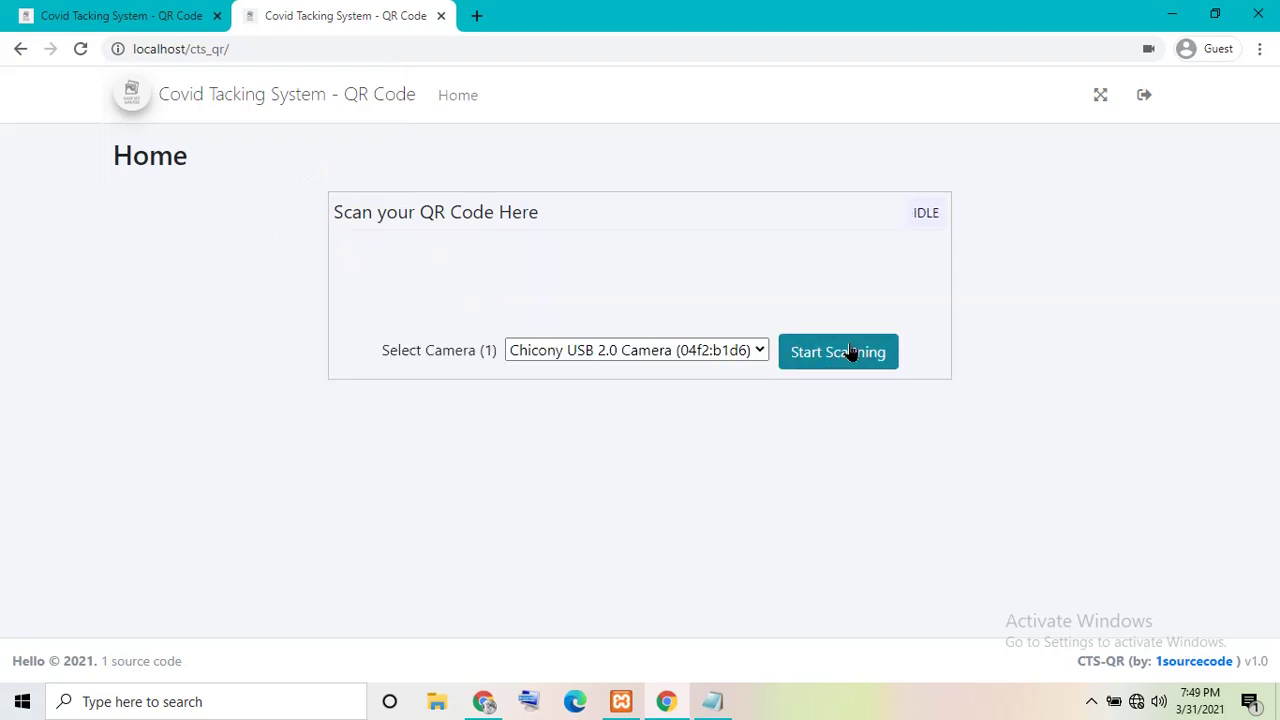
click(846, 354)
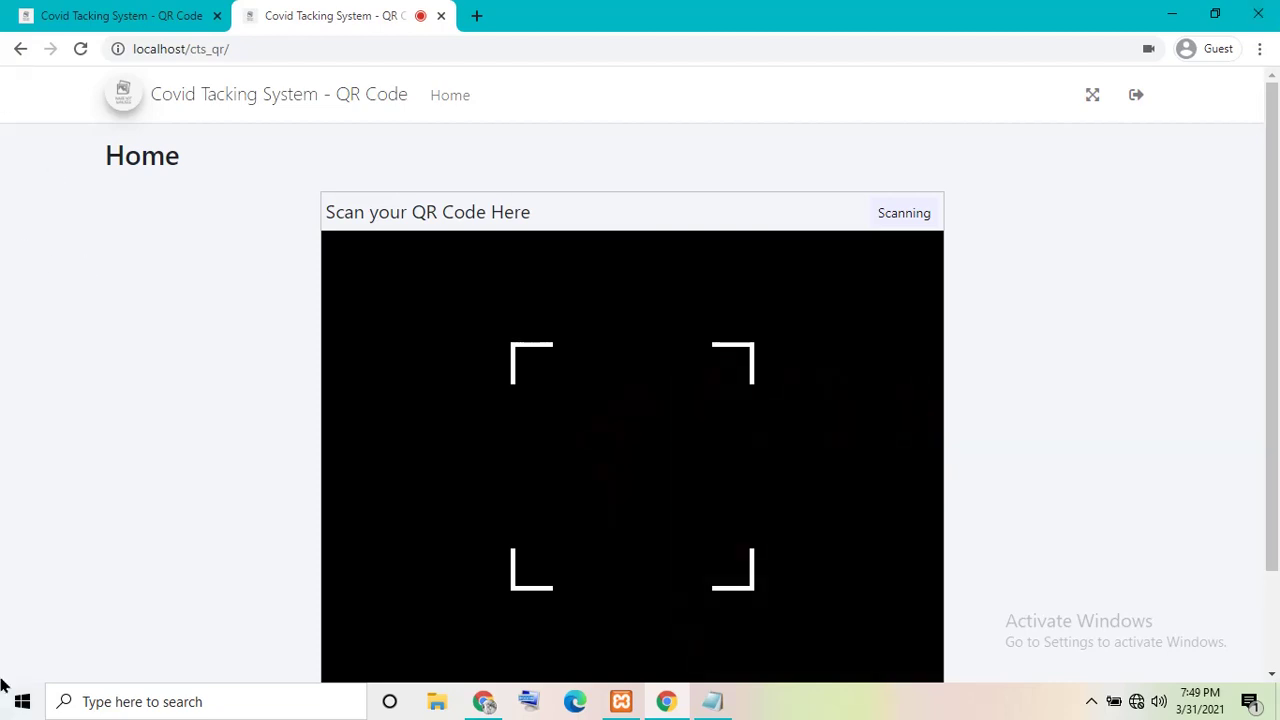
click(200, 98)
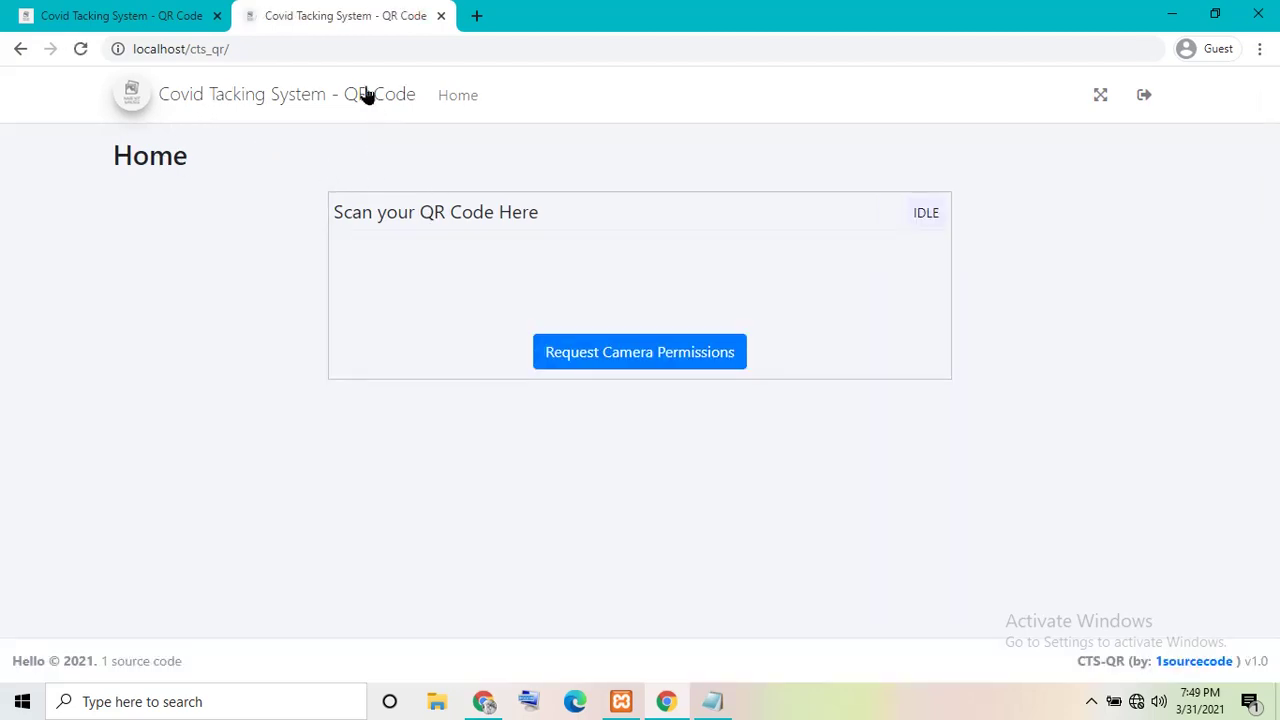
- Return to the admin tab and open the individuals list via the dashboard
click(137, 14)
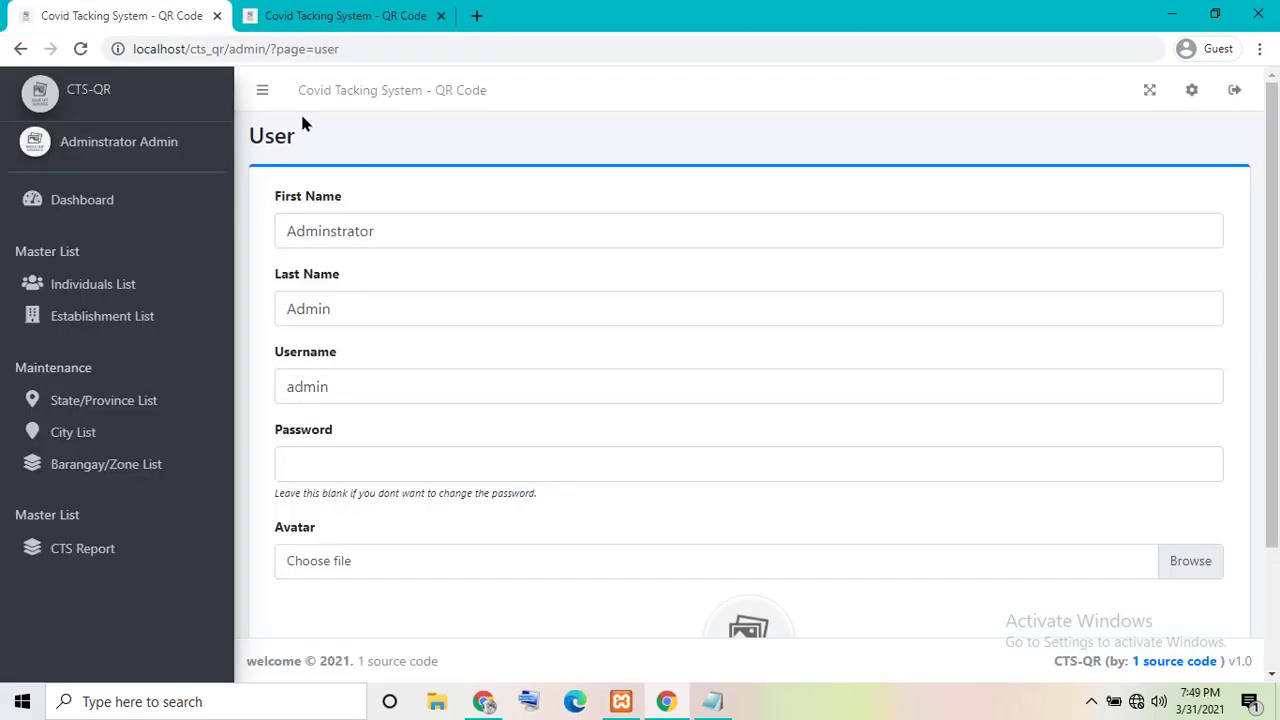
click(352, 228)
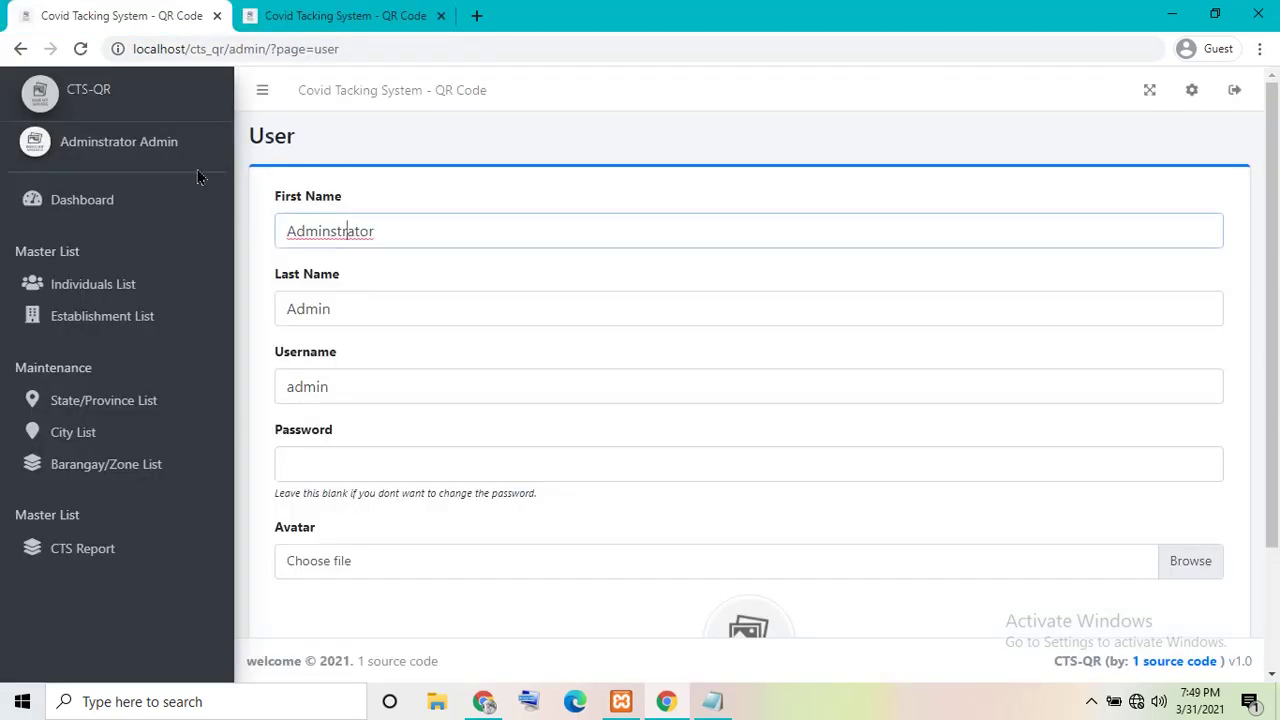
click(112, 212)
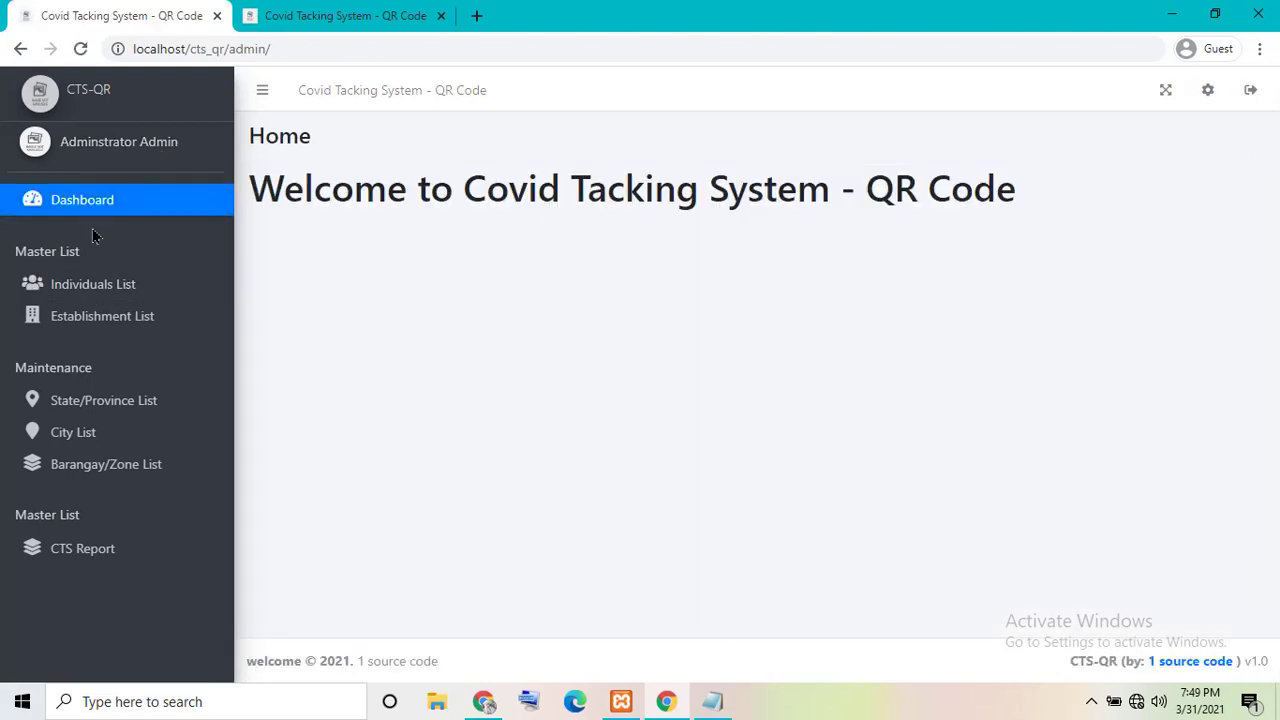
click(40, 288)
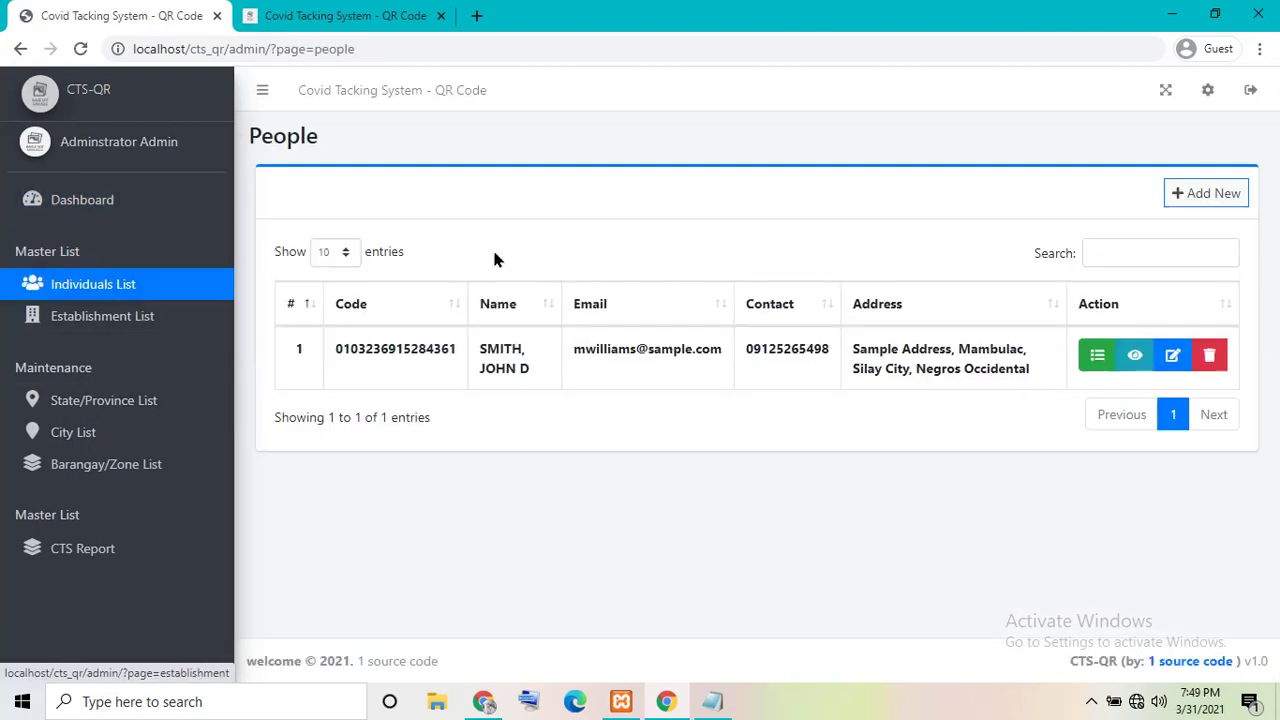
- Preview the listed person's CTS card with QR code and its print layout, cancelling printing
click(1135, 356)
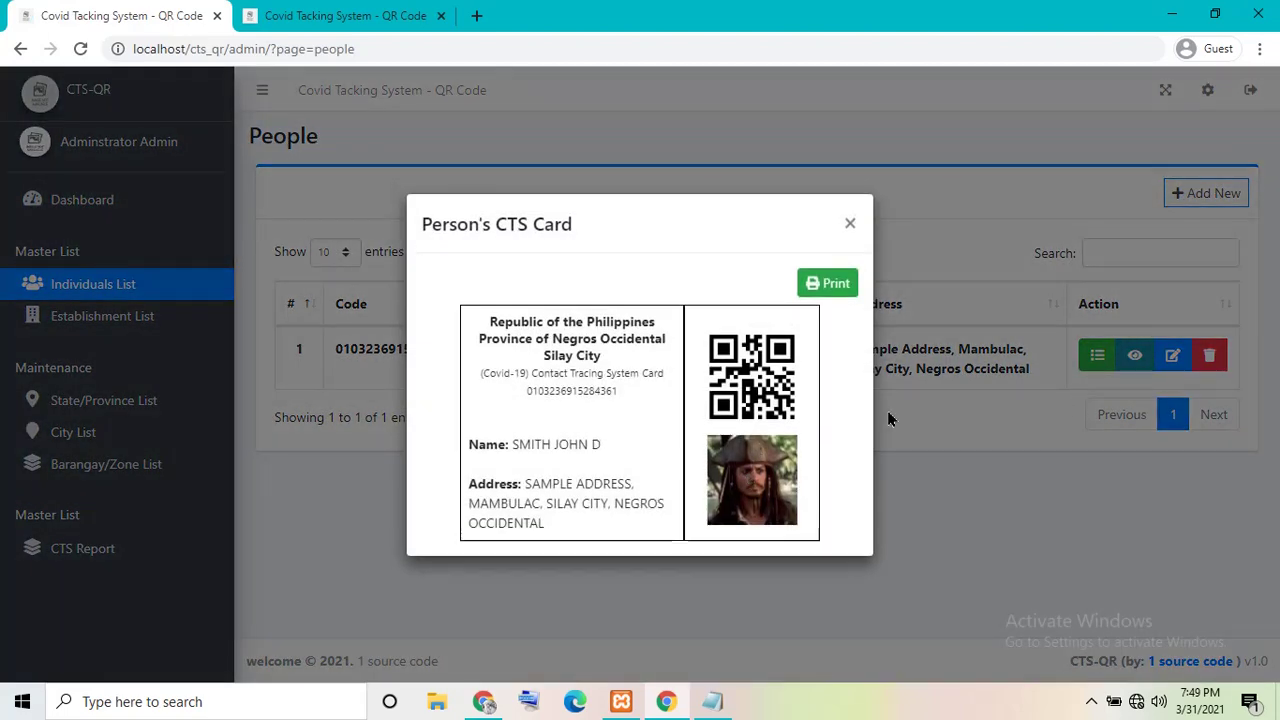
click(1160, 368)
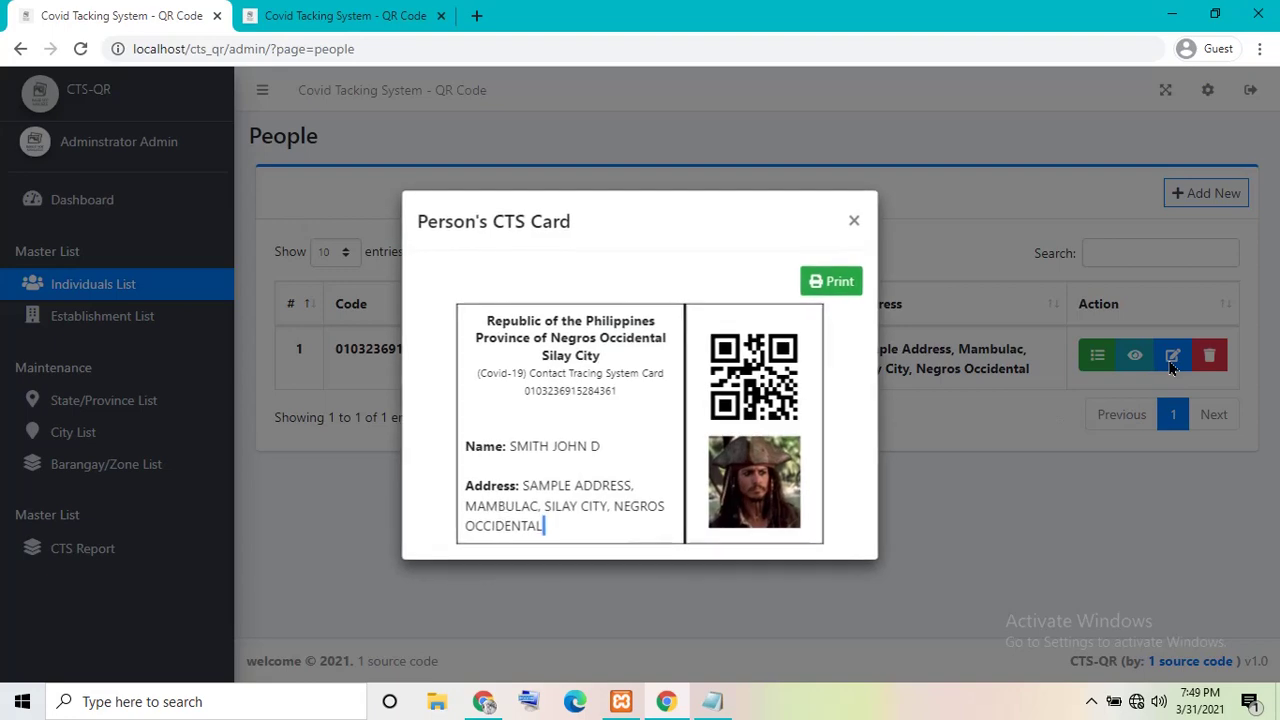
click(826, 290)
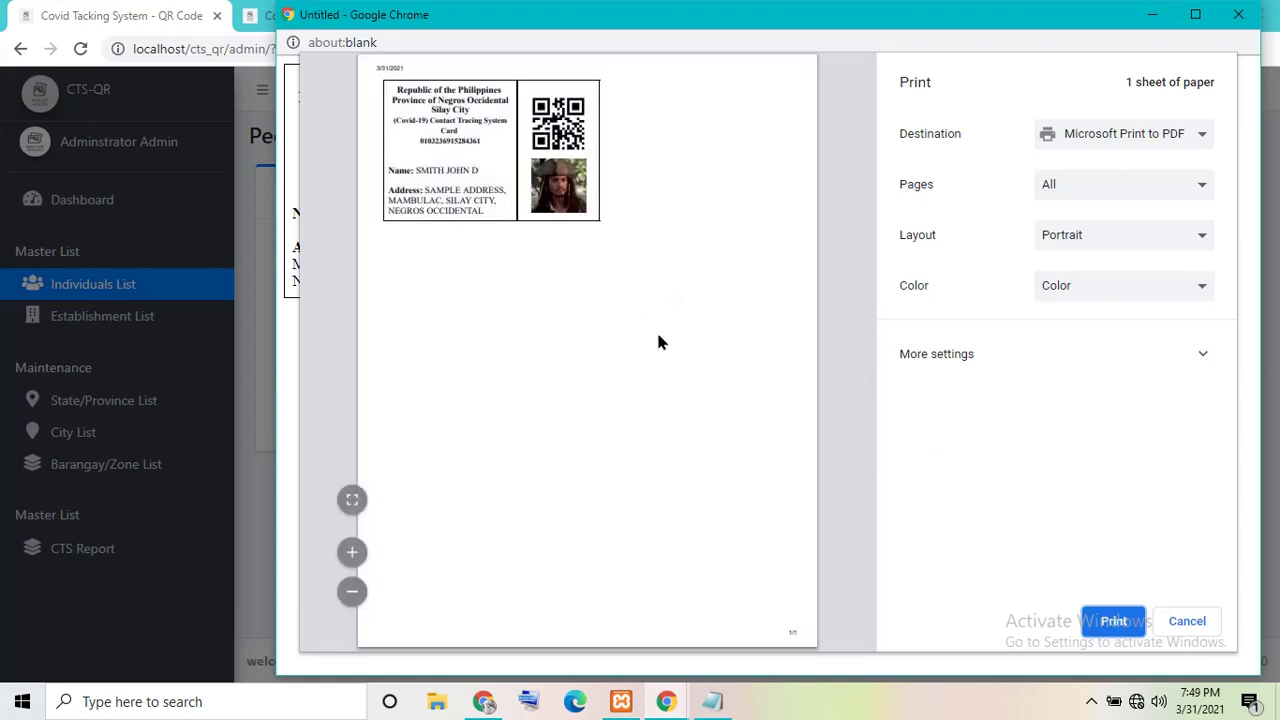
click(1190, 624)
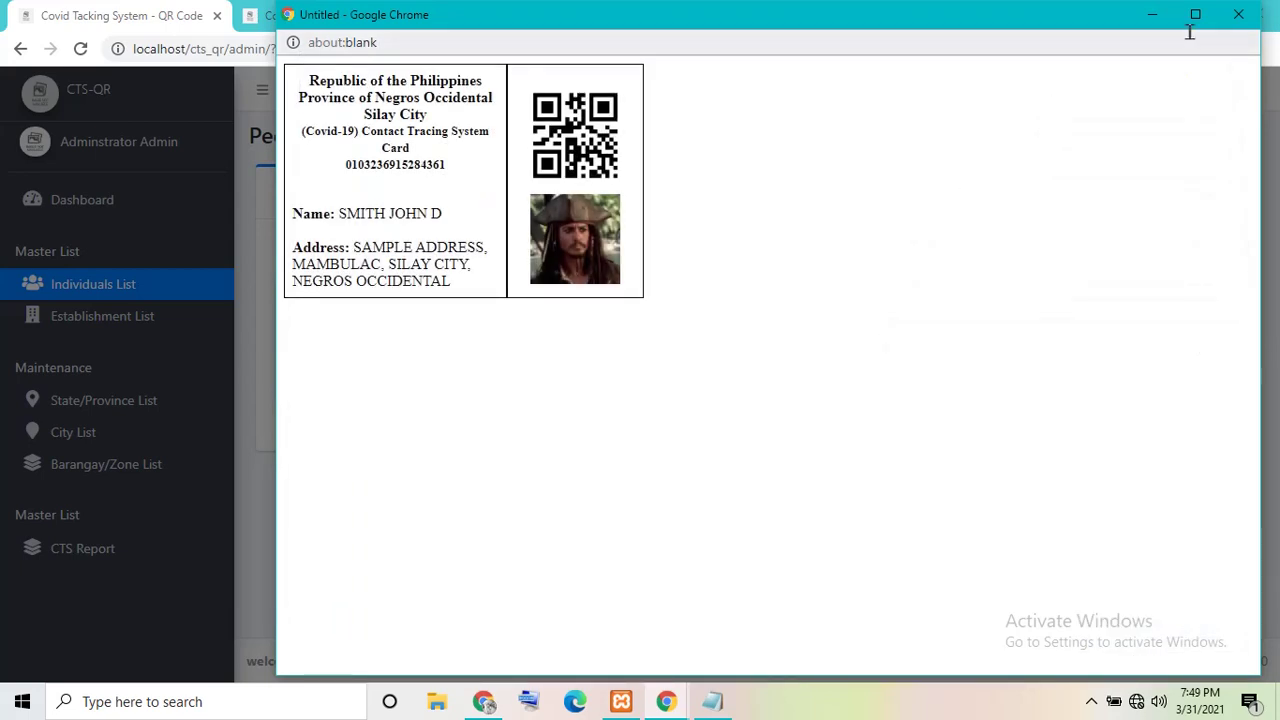
click(1238, 14)
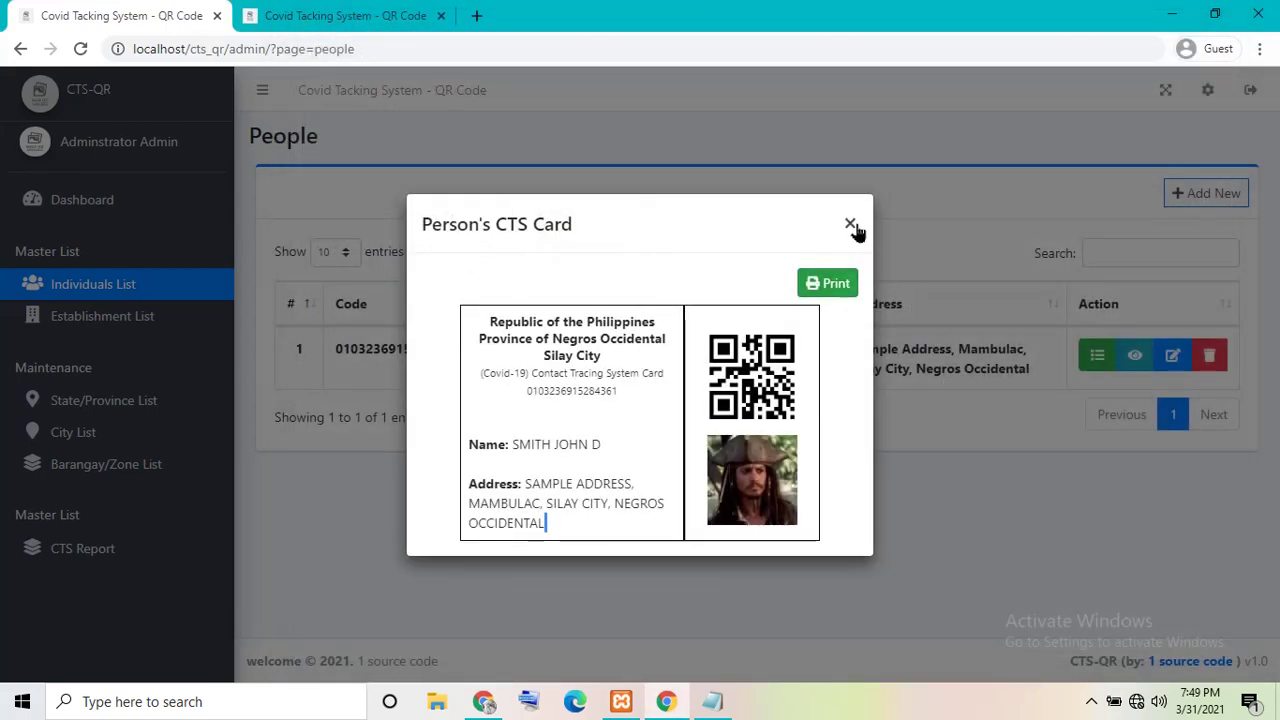
click(850, 223)
- Open the person's details for editing and close the form without saving
click(1172, 355)
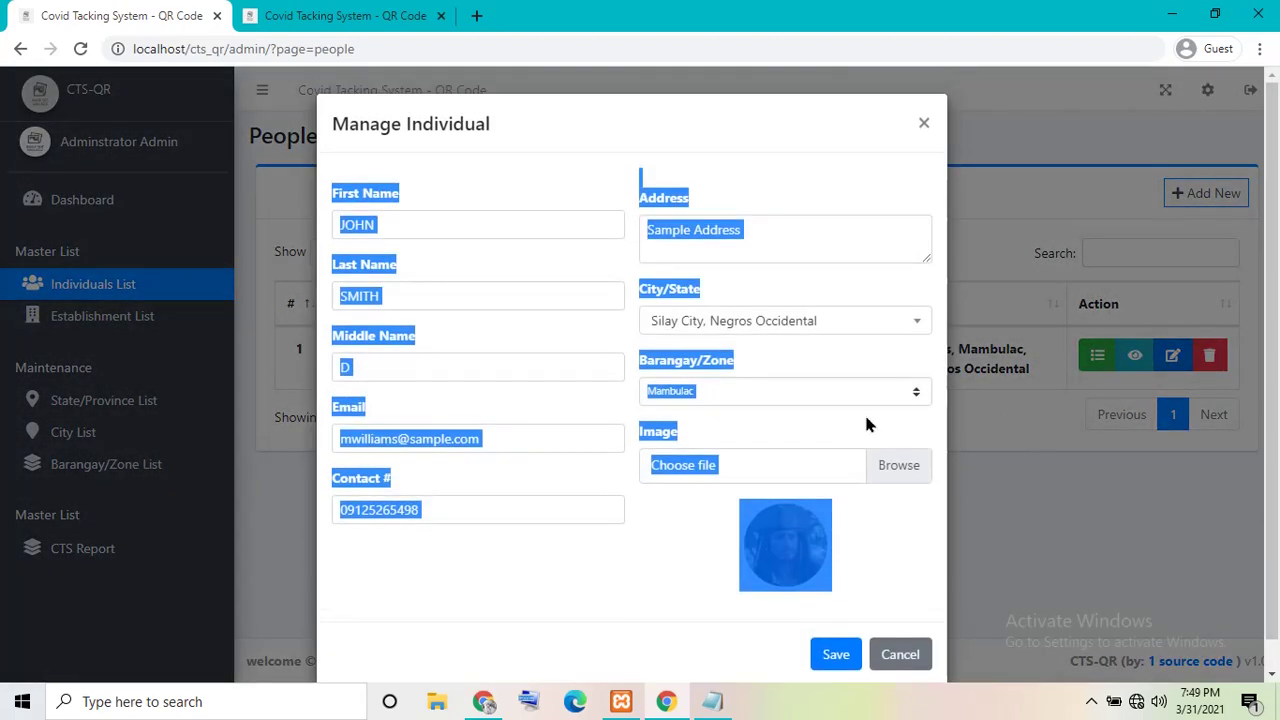
click(889, 548)
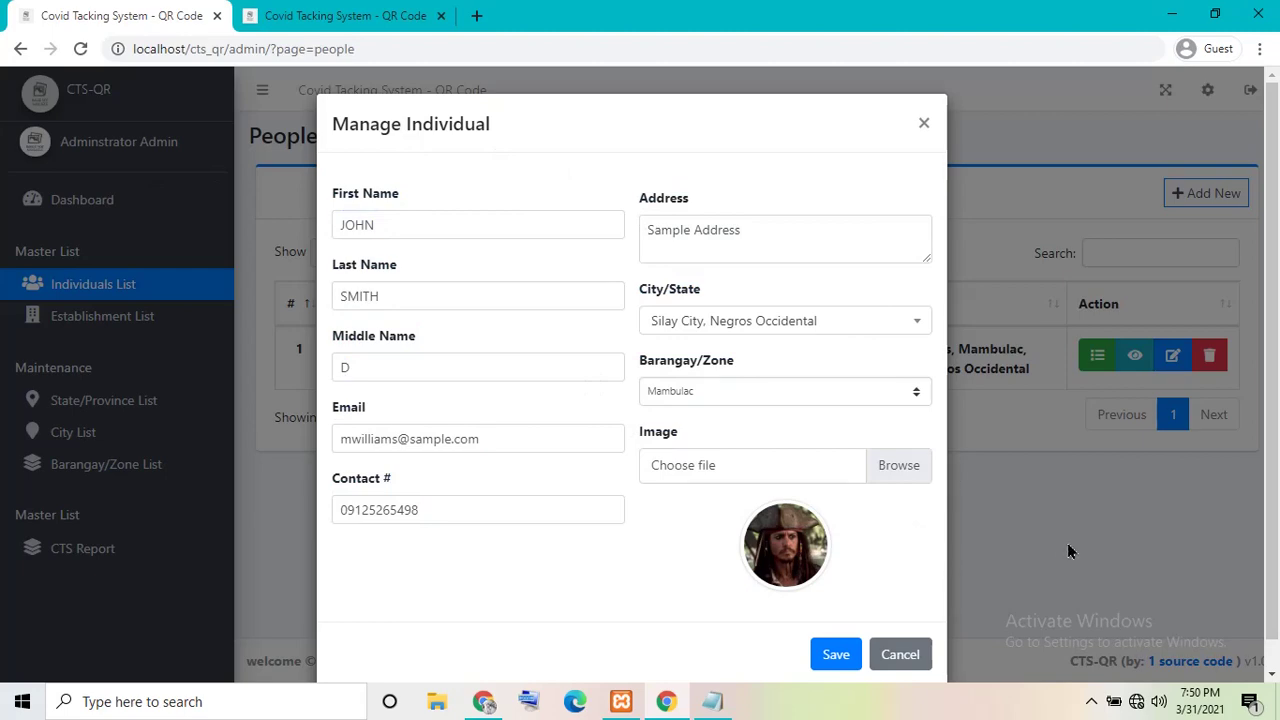
click(899, 654)
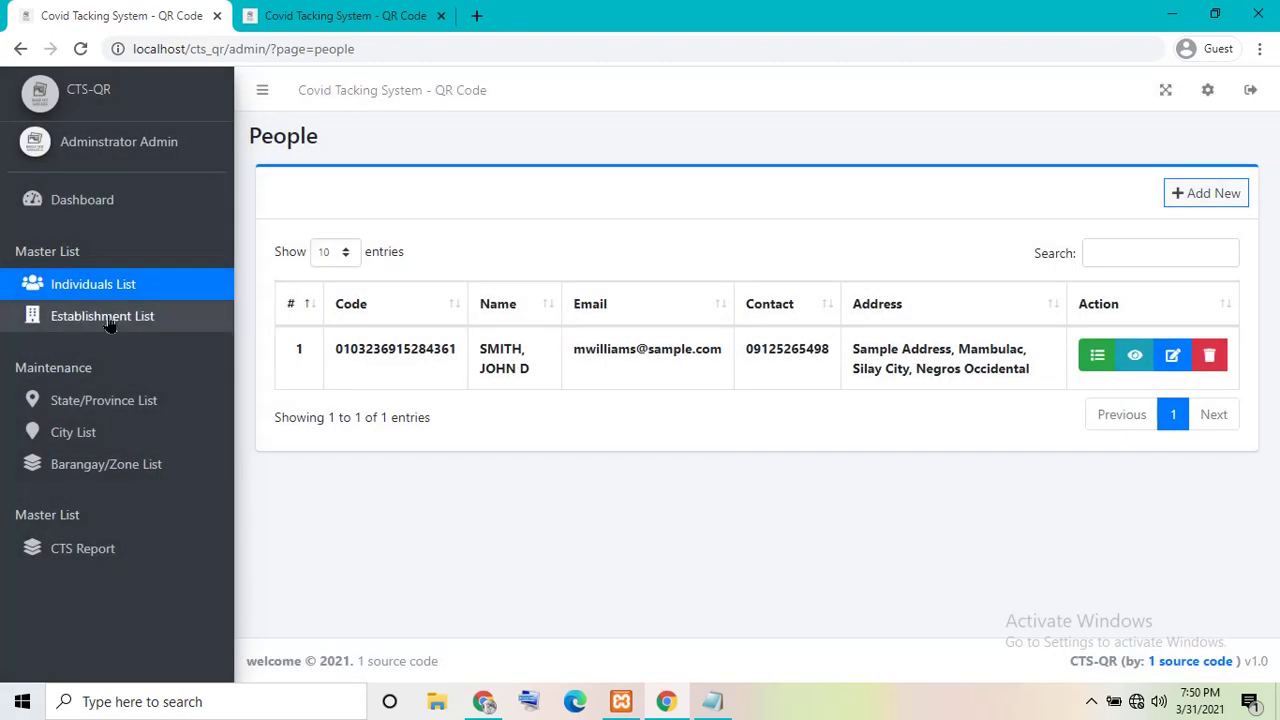
- Start a new establishment from the Establishment list and name it 'test'
click(104, 316)
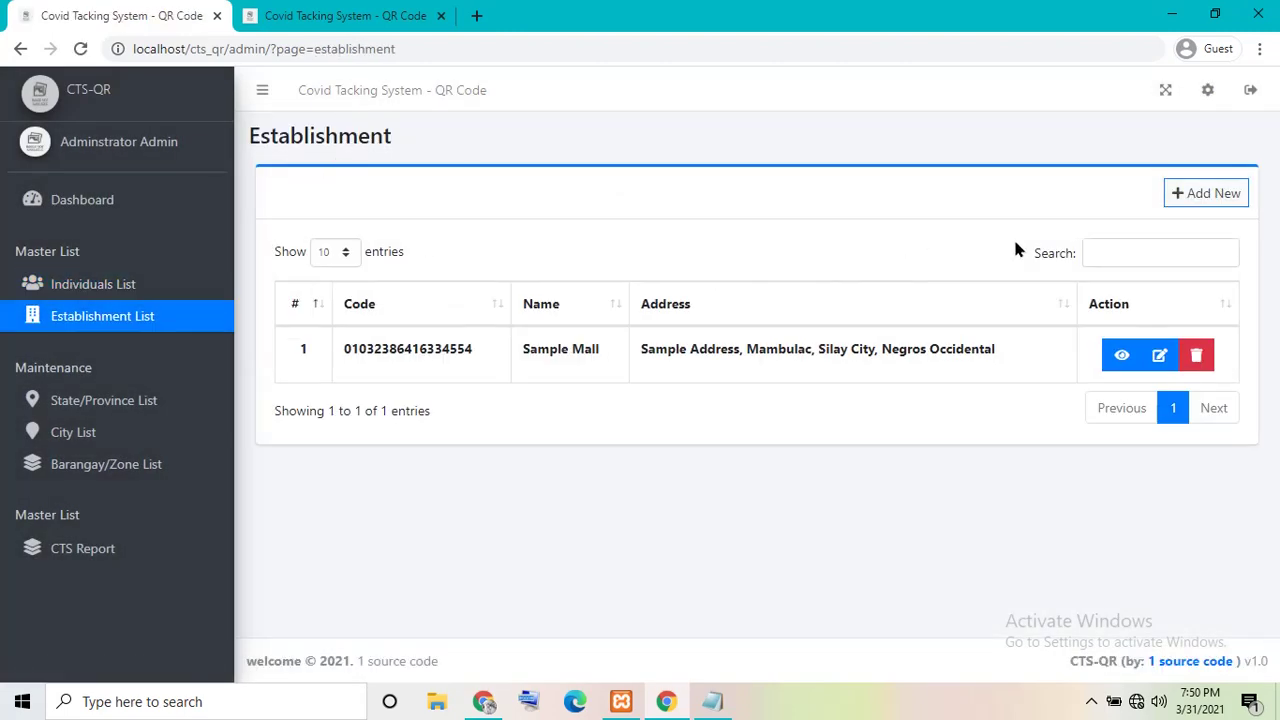
click(1195, 193)
click(1211, 194)
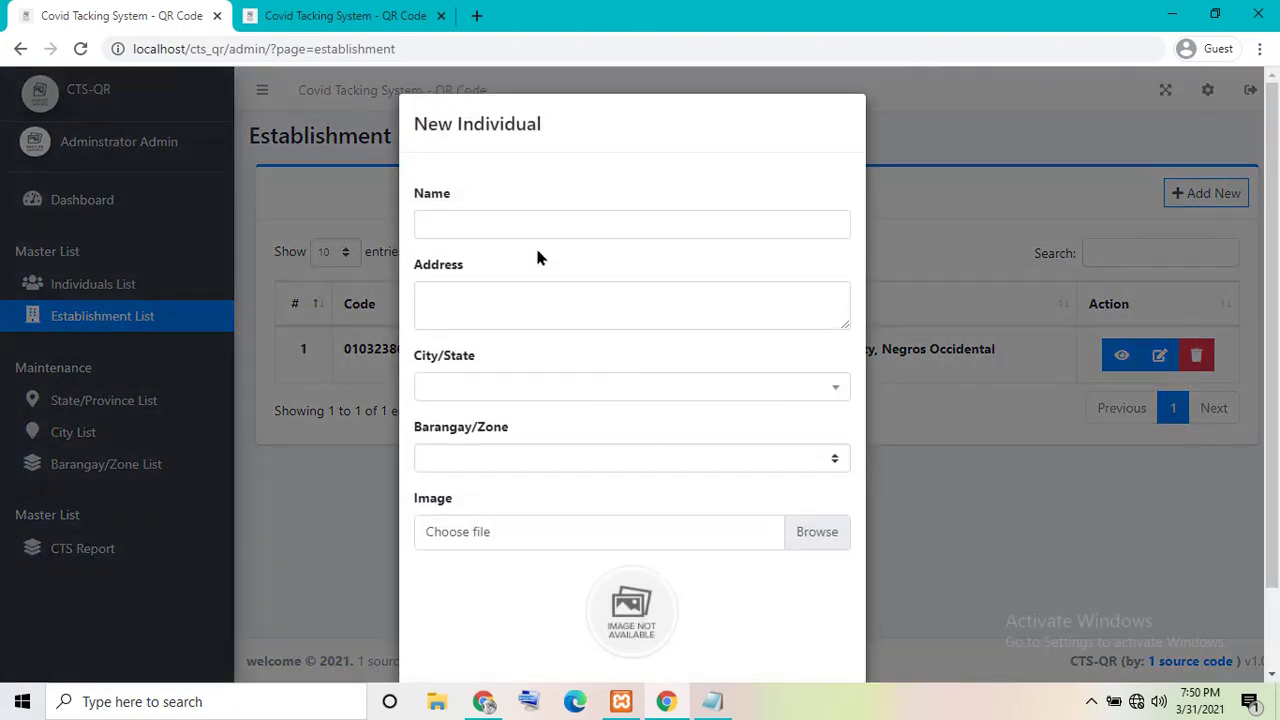
click(535, 227)
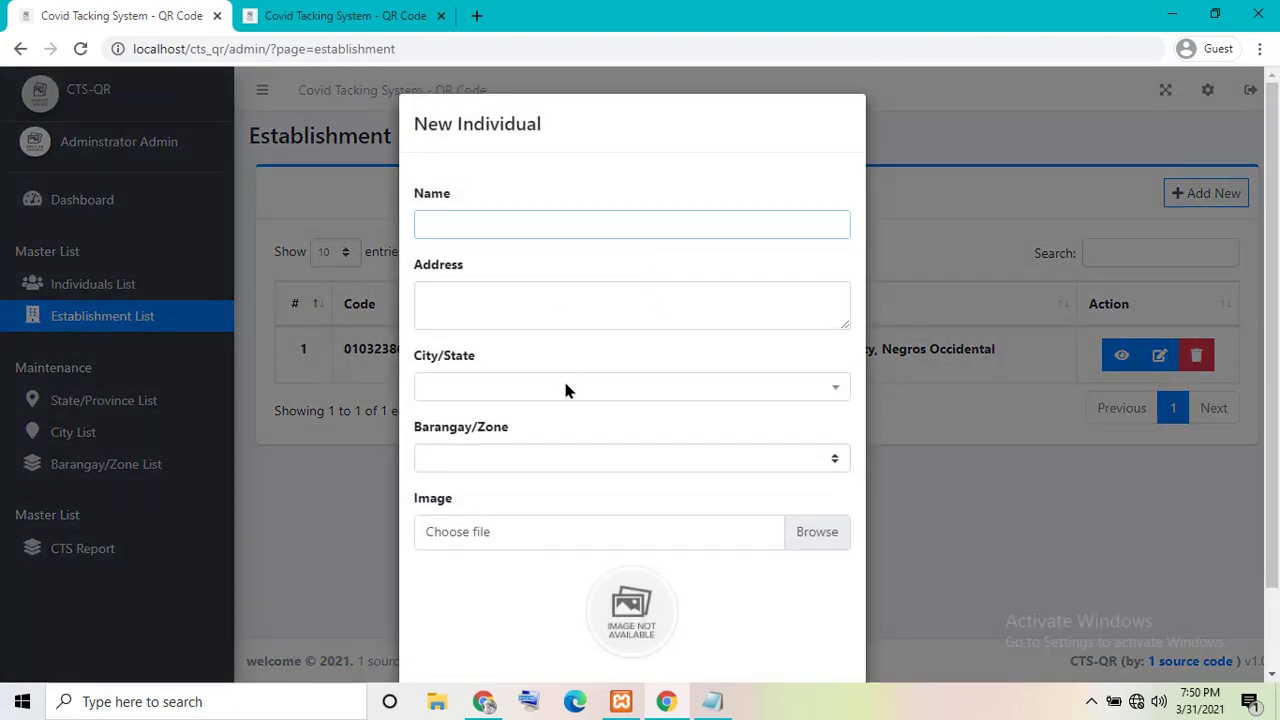
text(test)
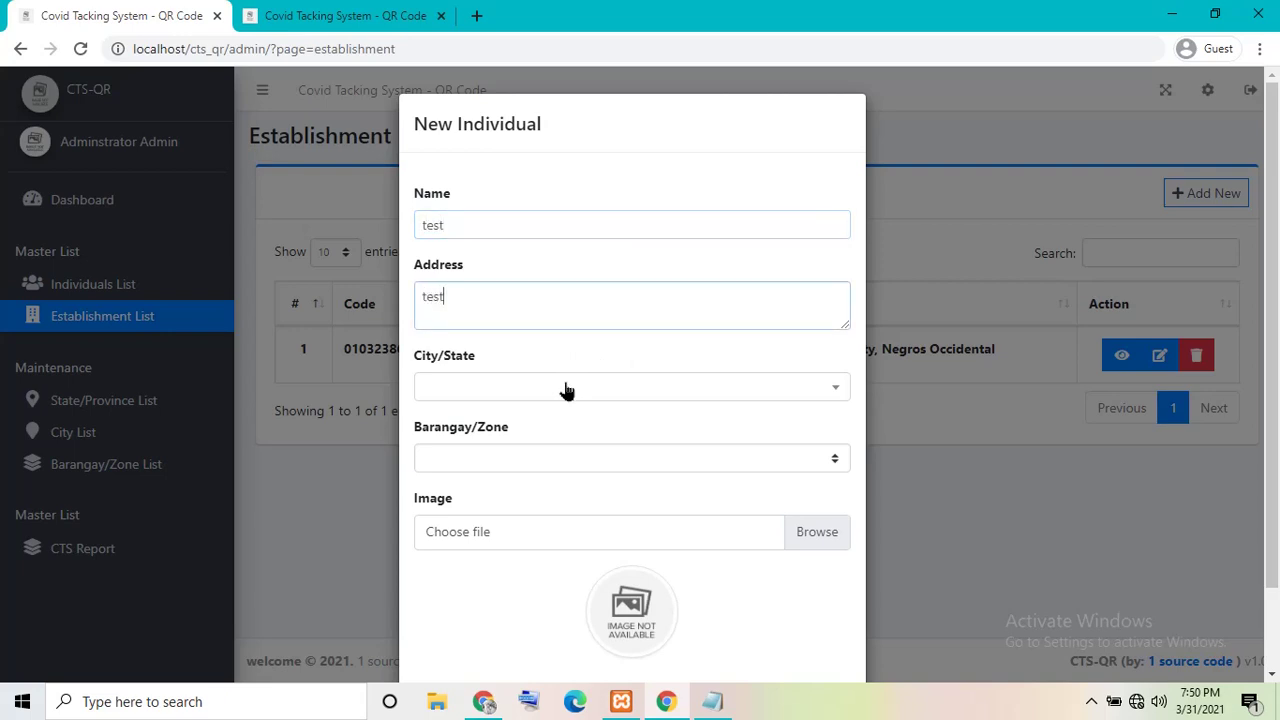
- Choose Silay City, Negros Occidental and barangay Mambulac, then bring up the image chooser
key(Tab)
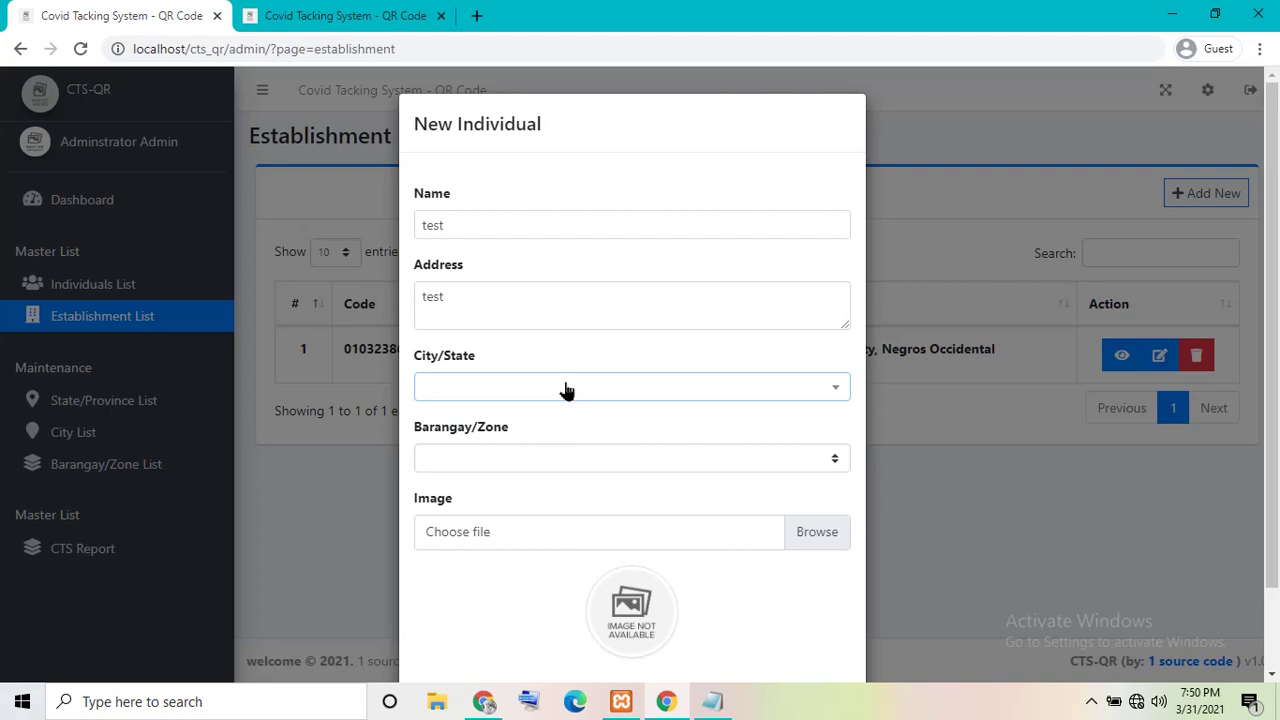
click(566, 390)
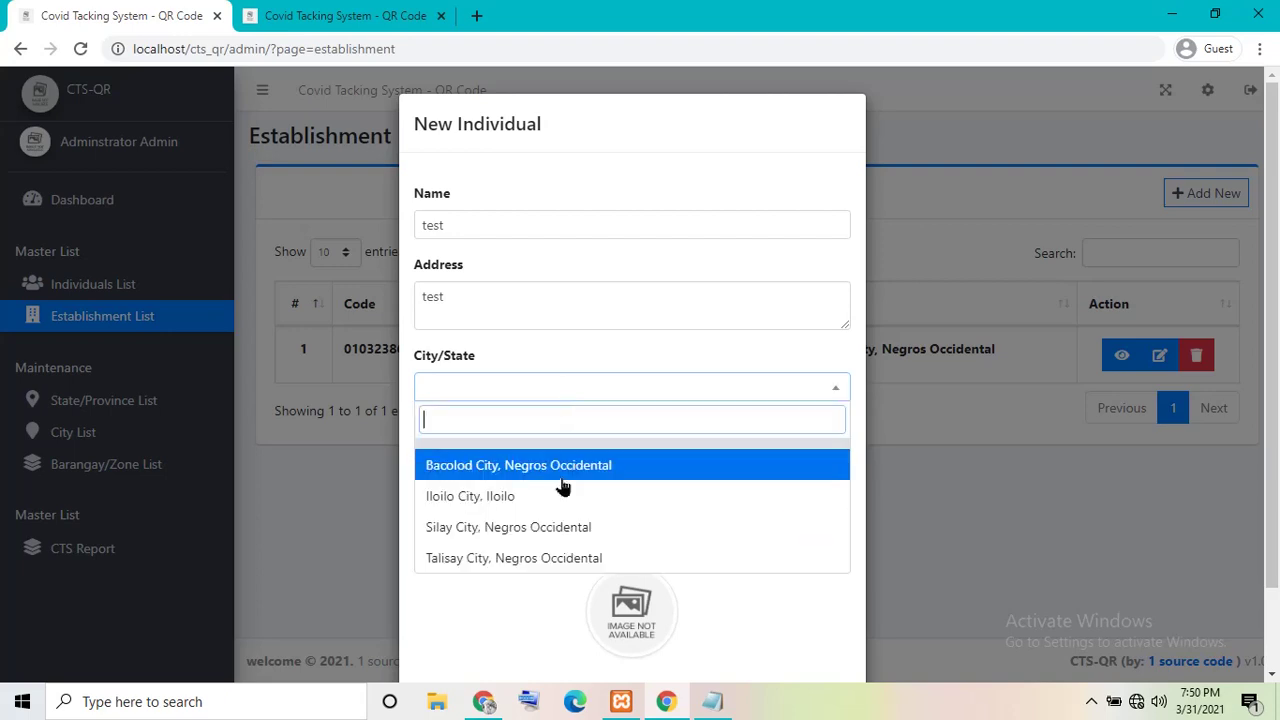
click(518, 528)
click(479, 459)
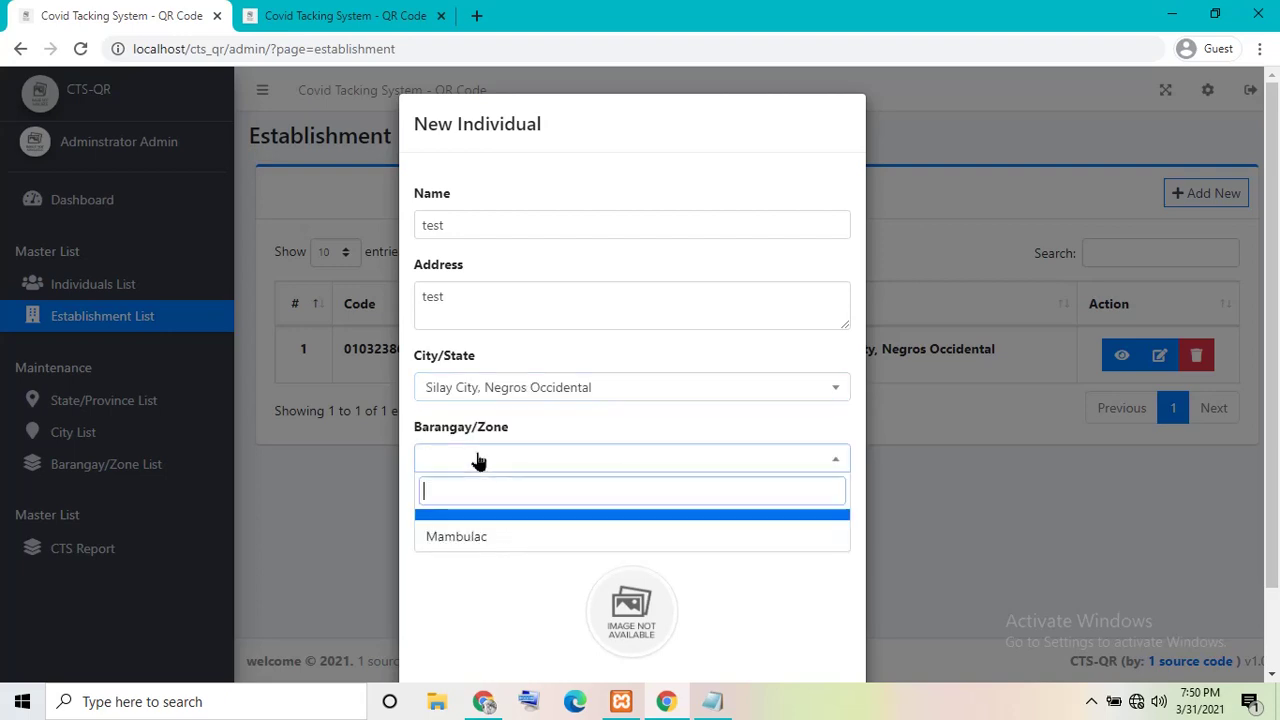
click(477, 534)
click(600, 547)
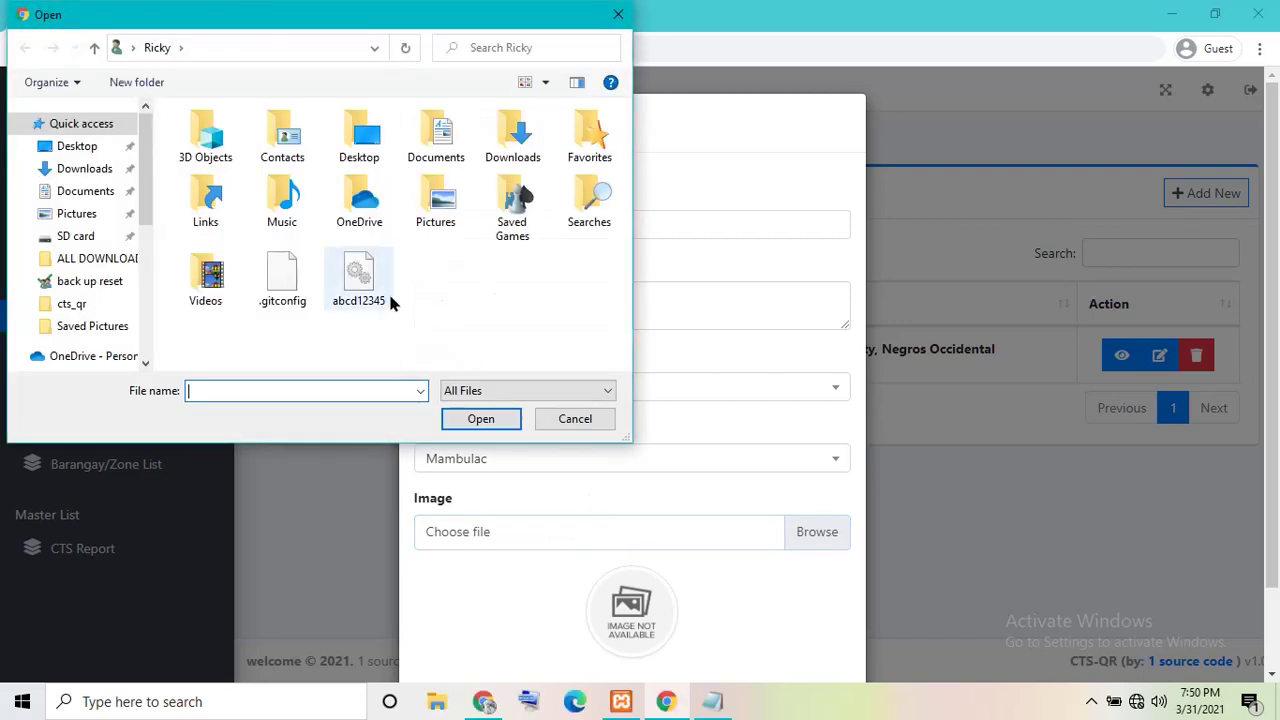
- Load the pirate photo from the Pictures folder into the image field
click(78, 212)
click(442, 287)
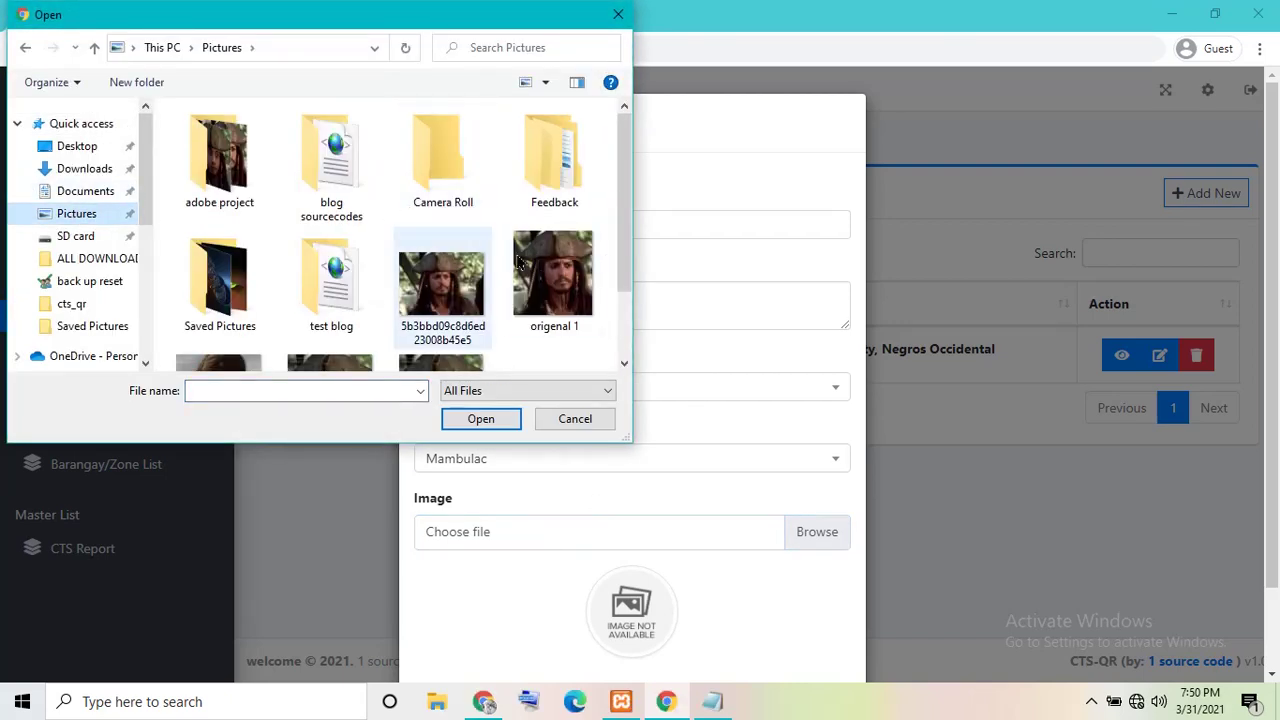
click(481, 418)
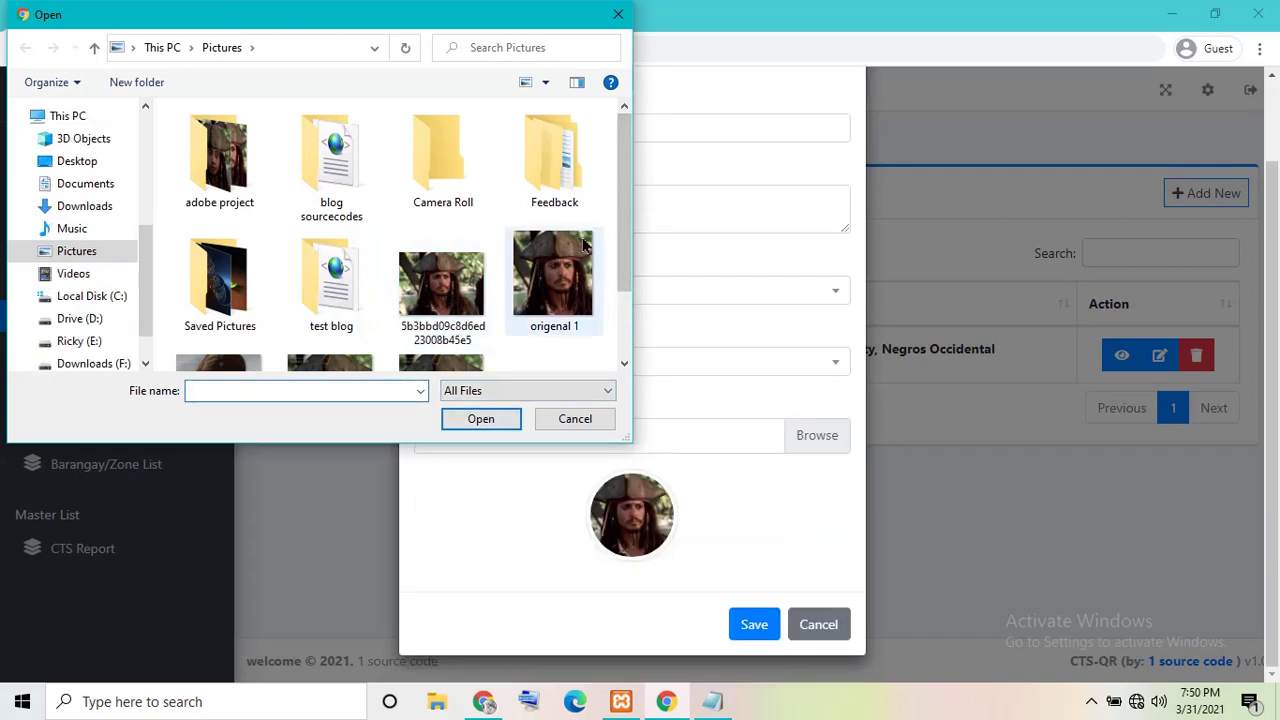
- Browse the file dialog to E:\1xampp\htdocs\cts_qr\uploads
click(78, 320)
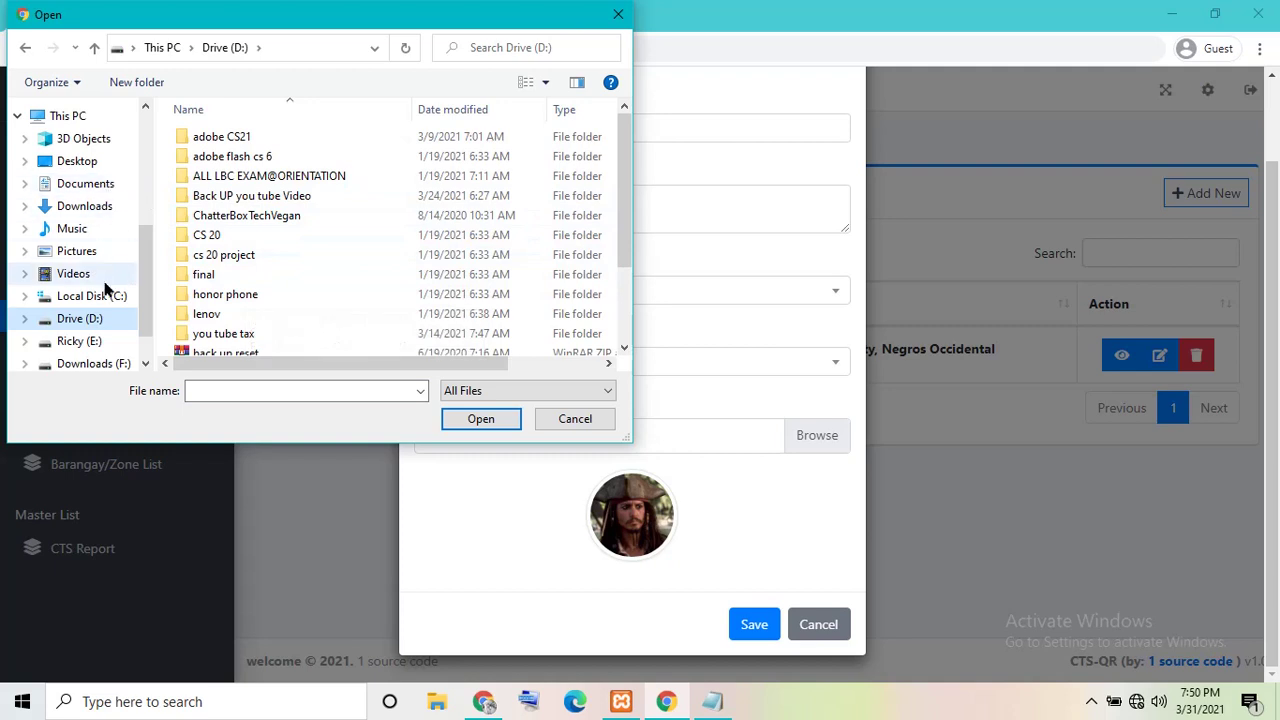
click(80, 341)
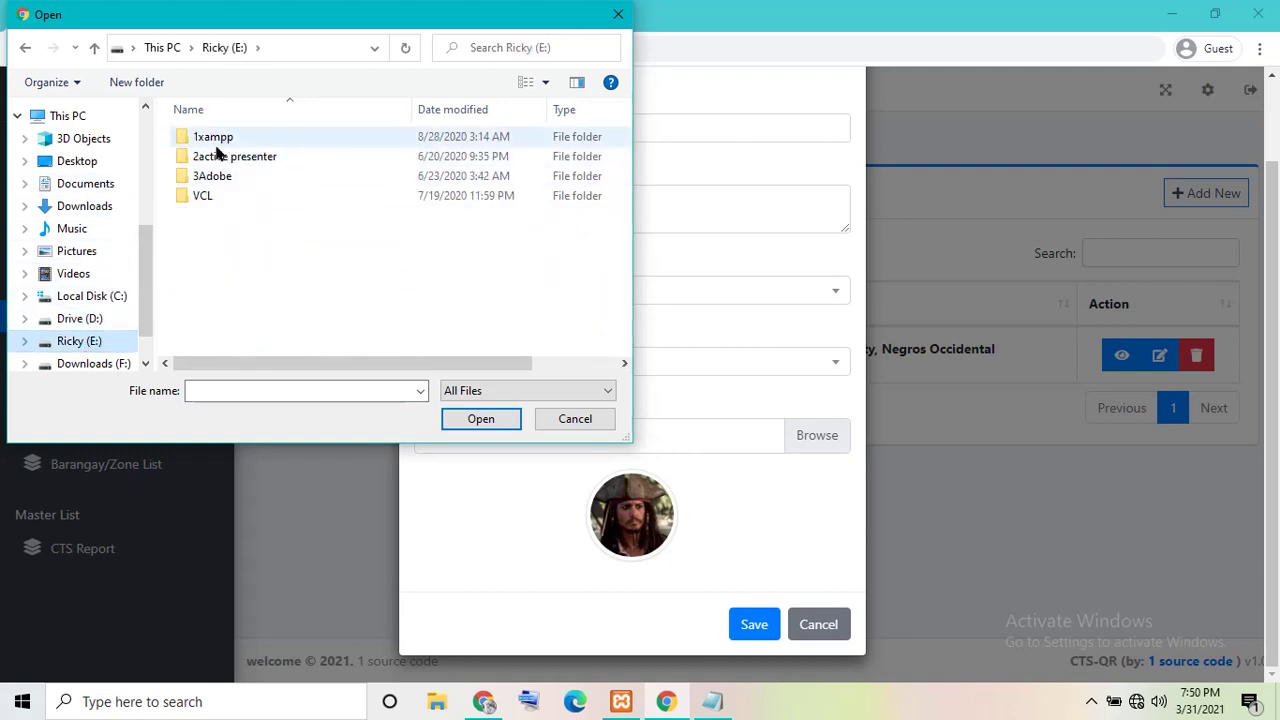
double_click(210, 137)
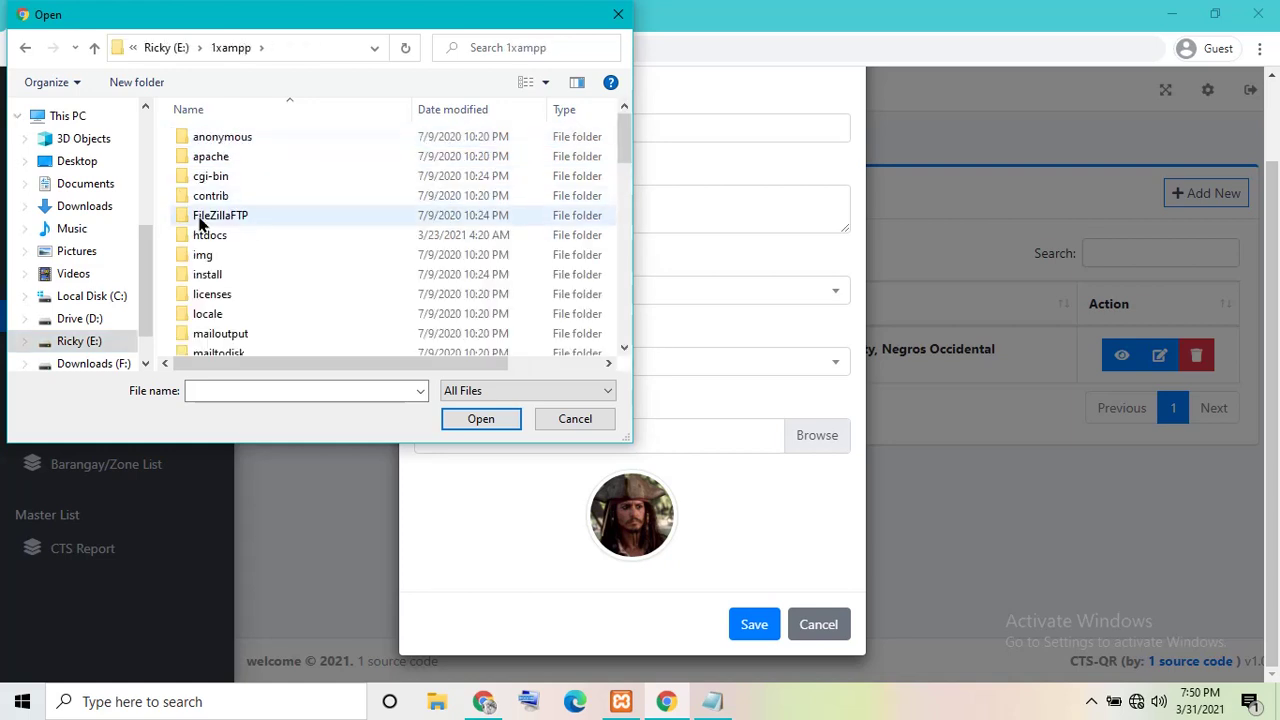
double_click(220, 240)
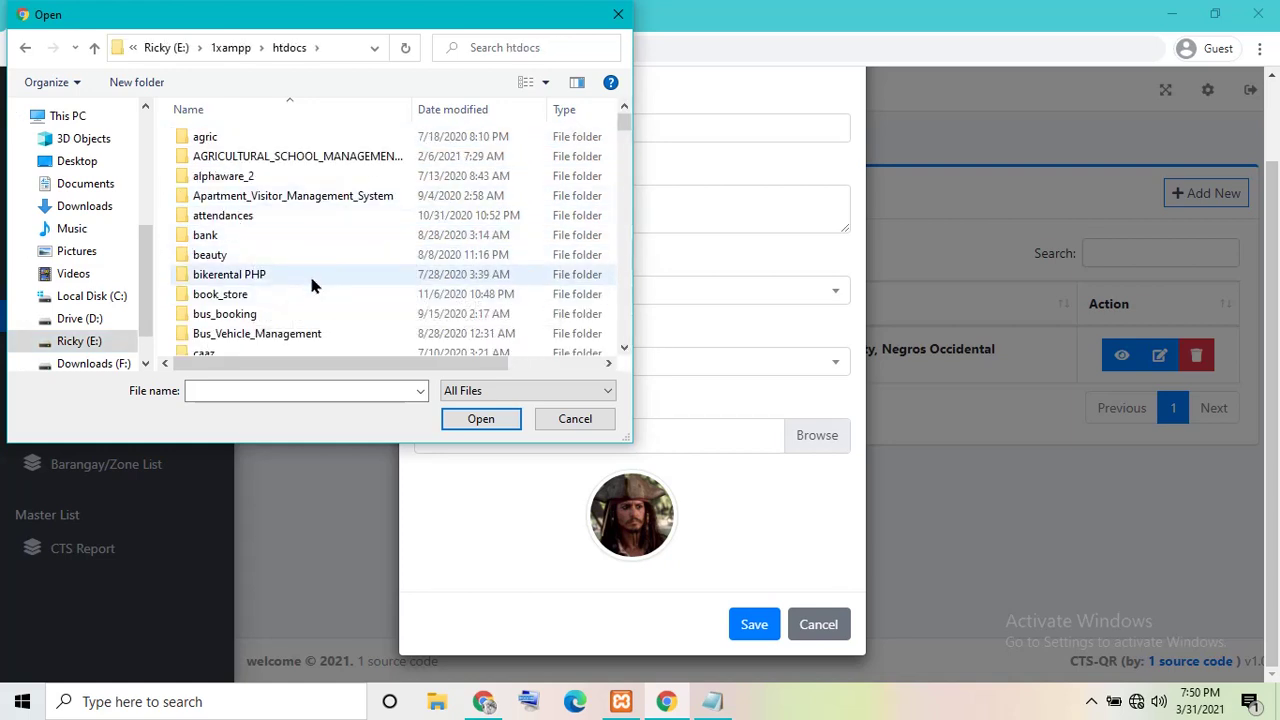
scroll(303, 265, down, 5)
click(210, 210)
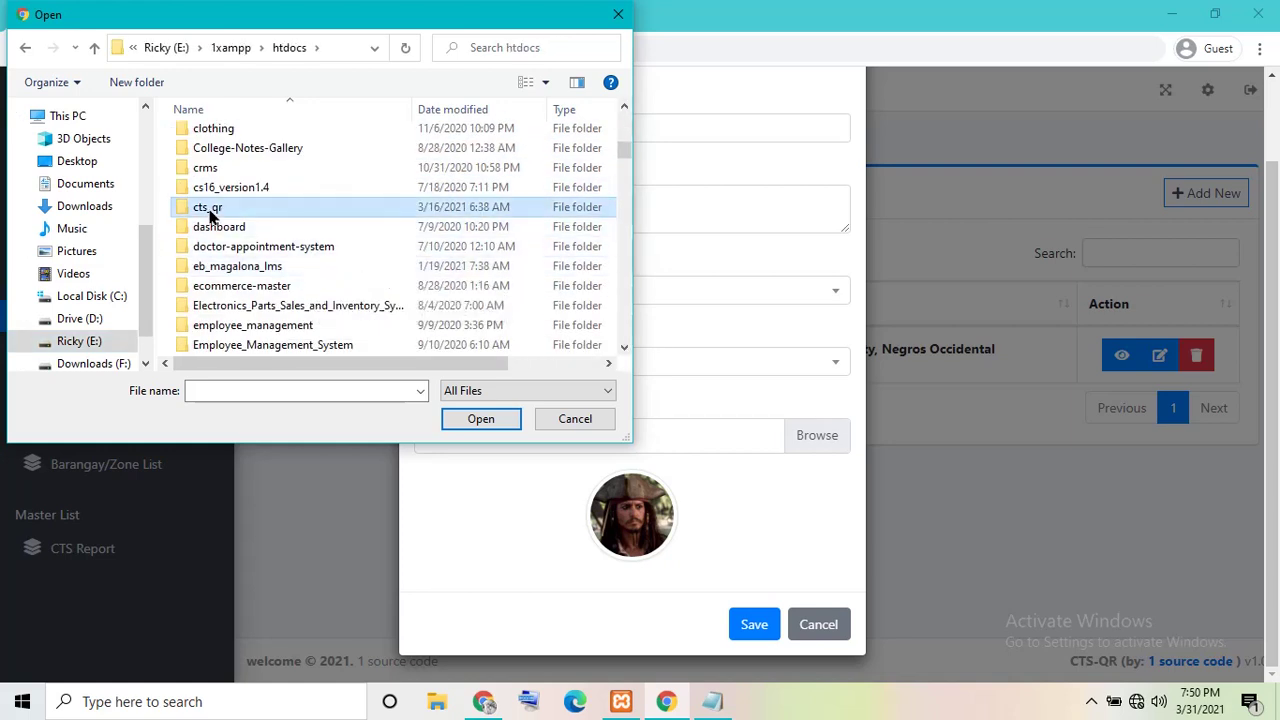
double_click(210, 210)
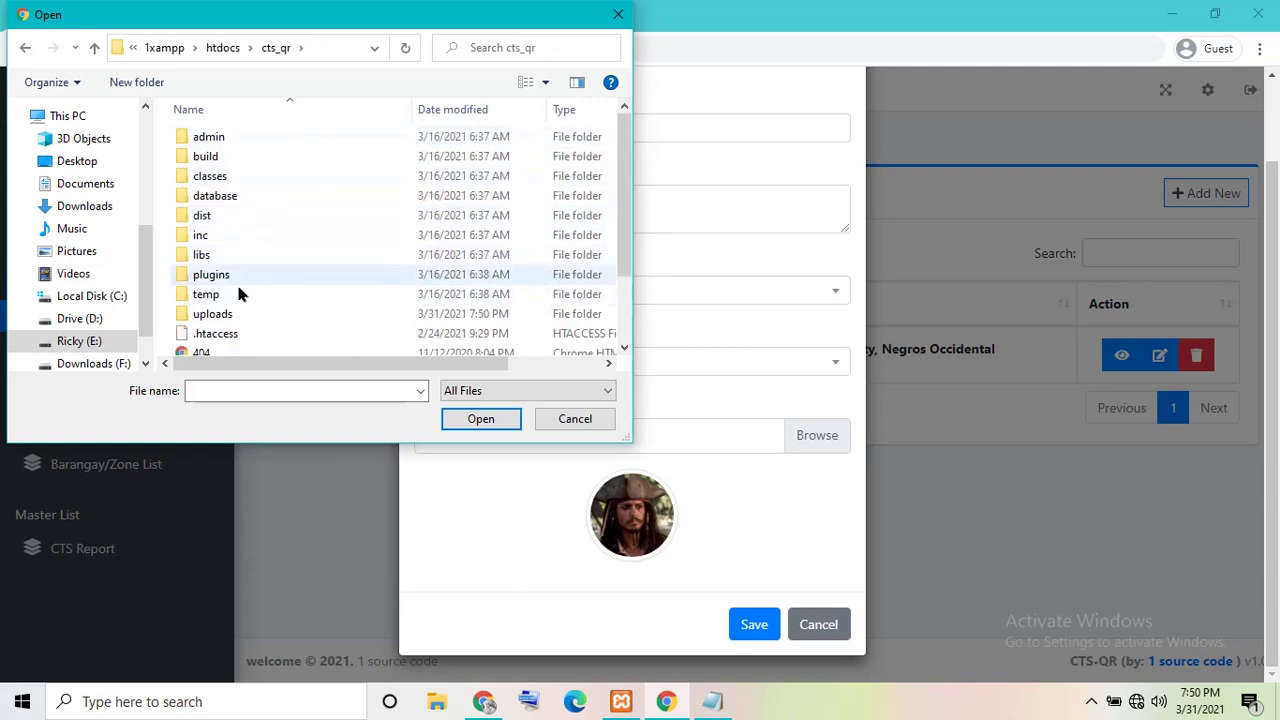
double_click(227, 314)
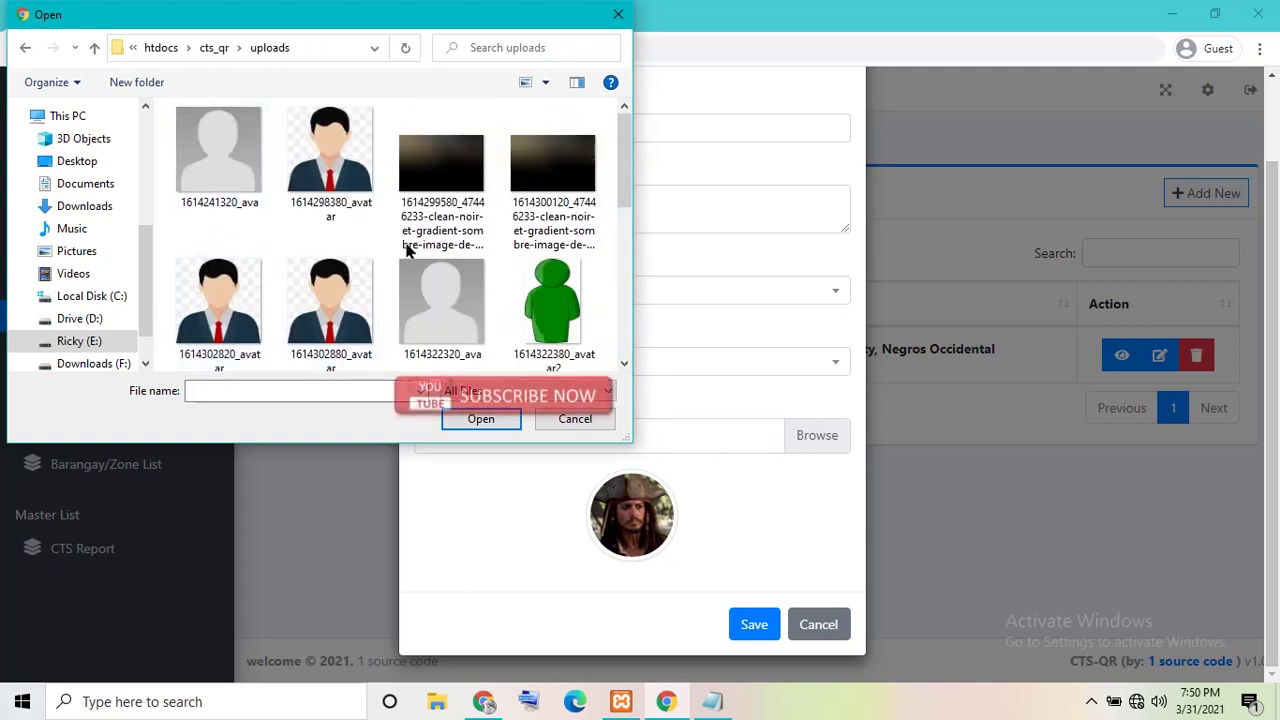
click(330, 300)
click(480, 418)
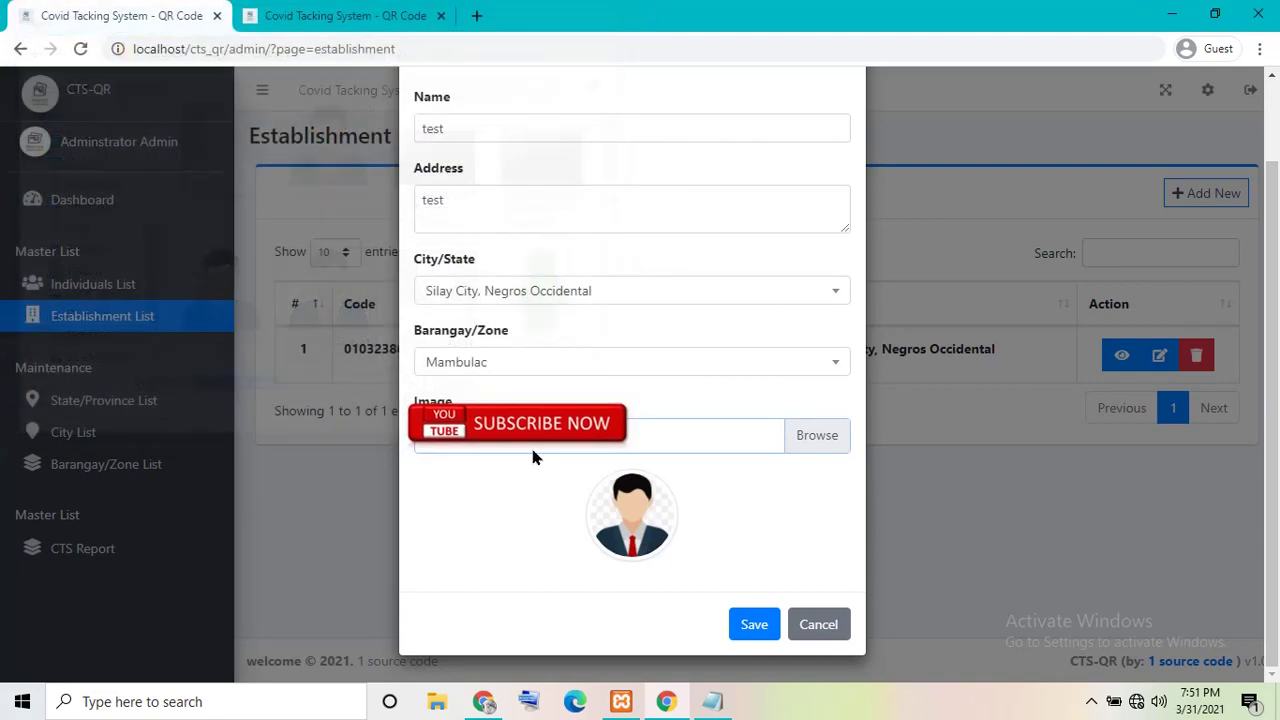
click(750, 623)
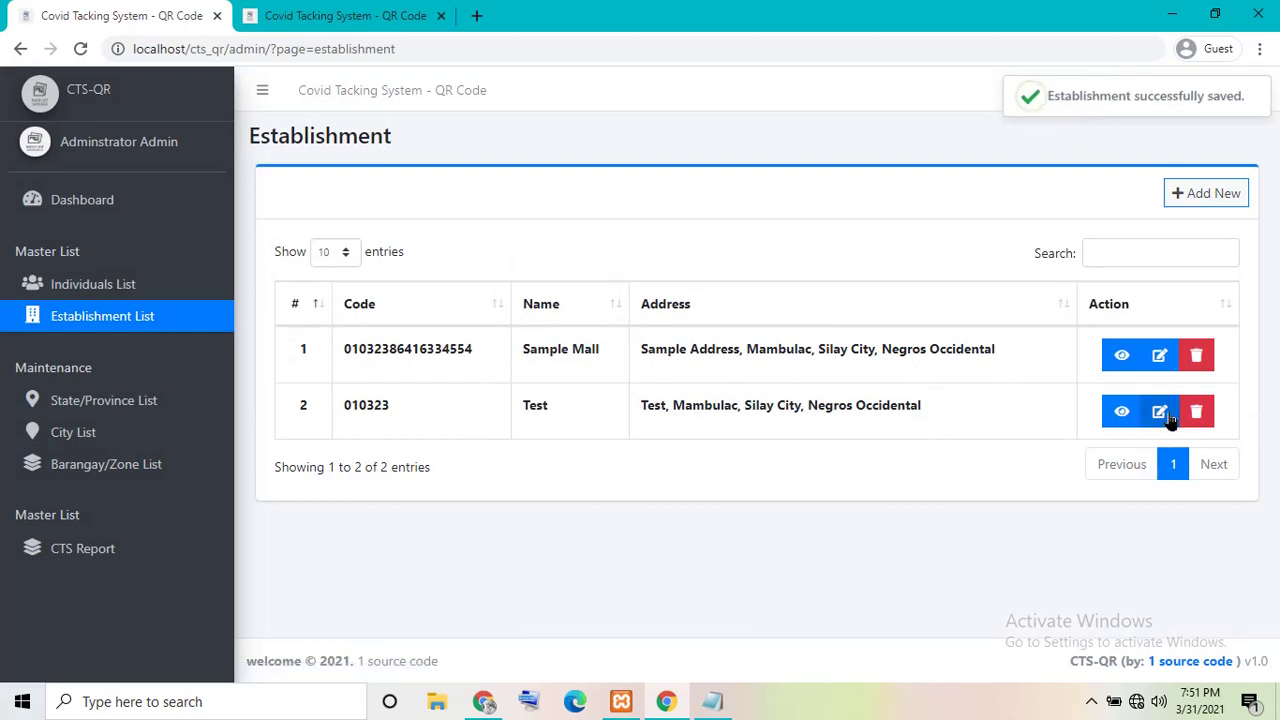
- Check the Test establishment's details in row 2, then go to the People list
drag(508, 417, 798, 437)
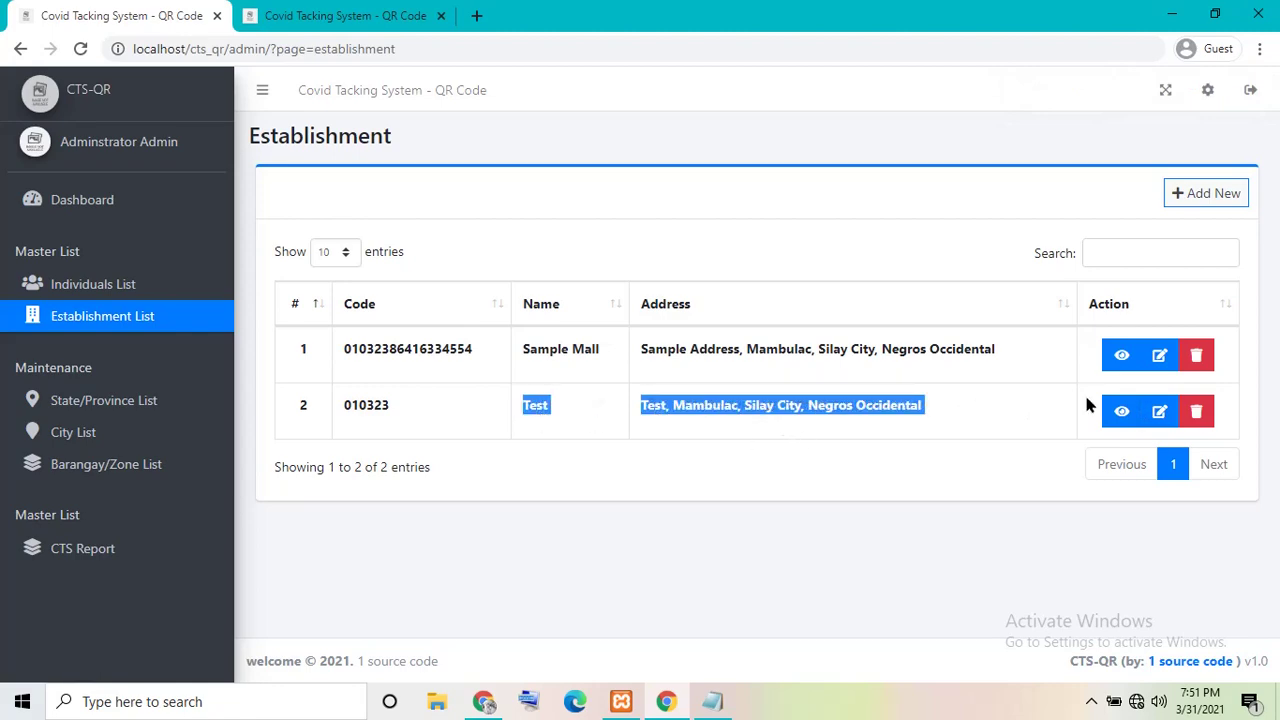
click(1122, 414)
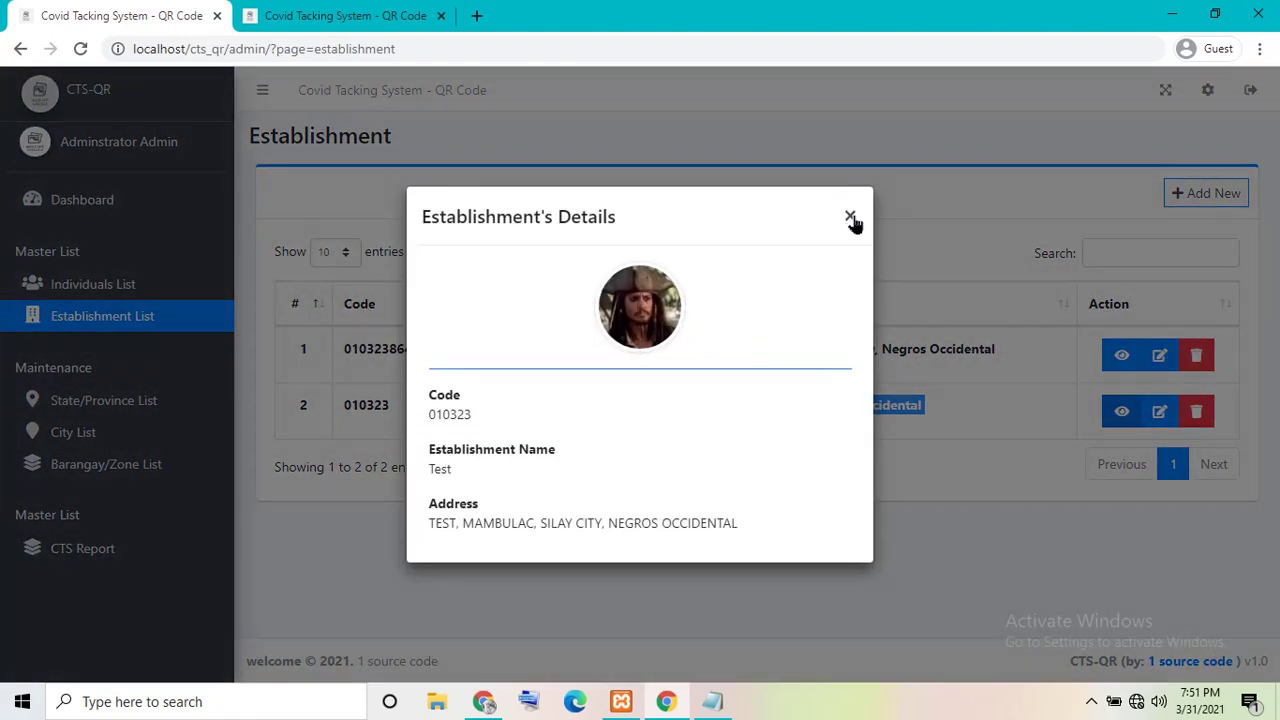
click(850, 218)
click(557, 345)
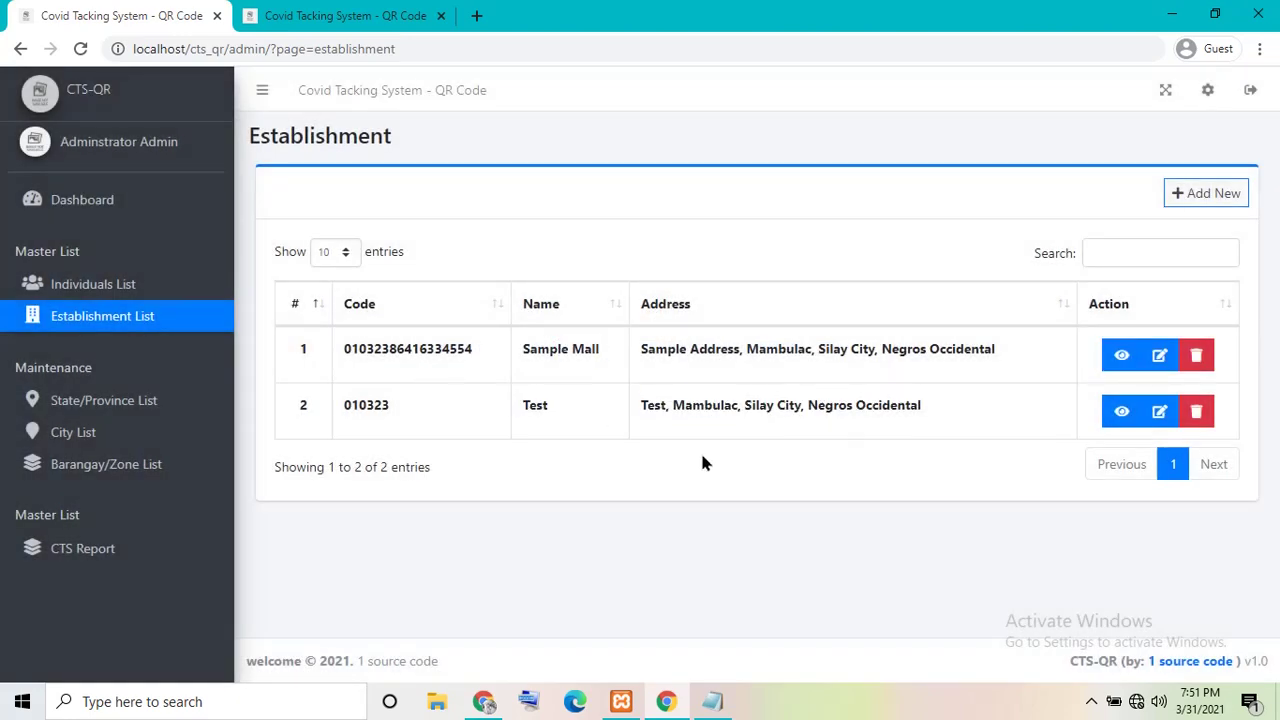
drag(692, 405, 950, 409)
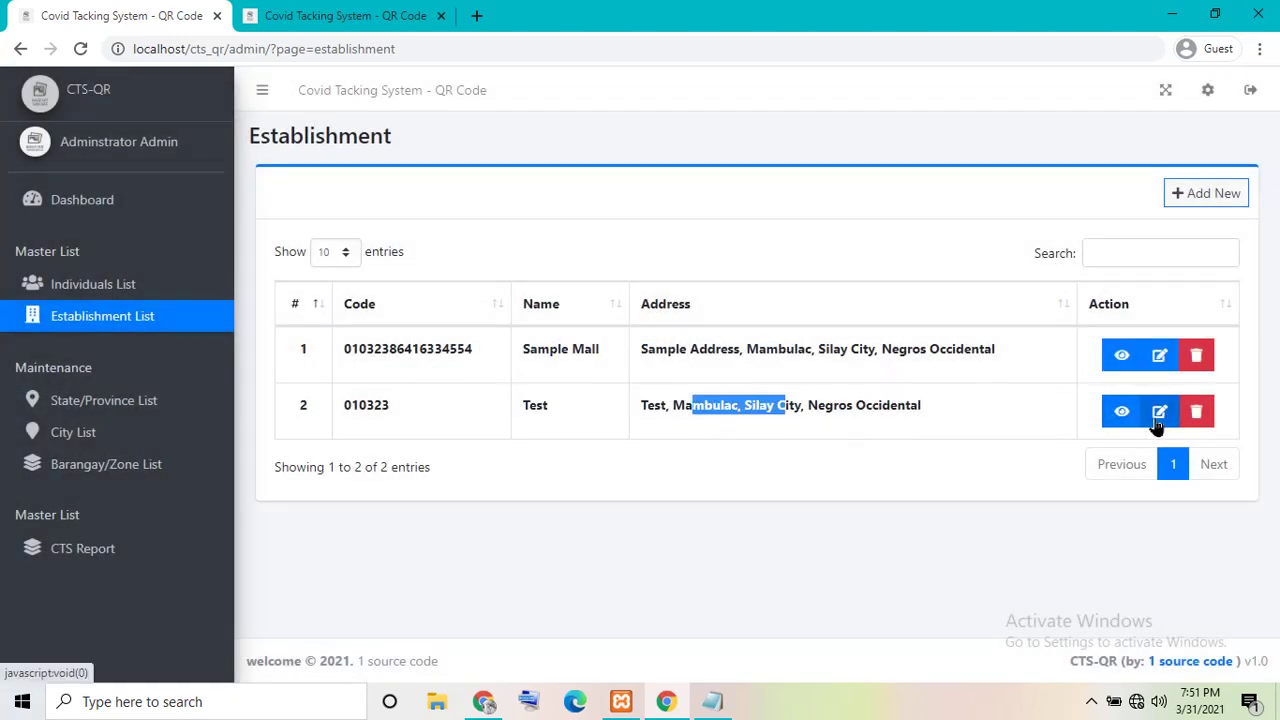
click(25, 290)
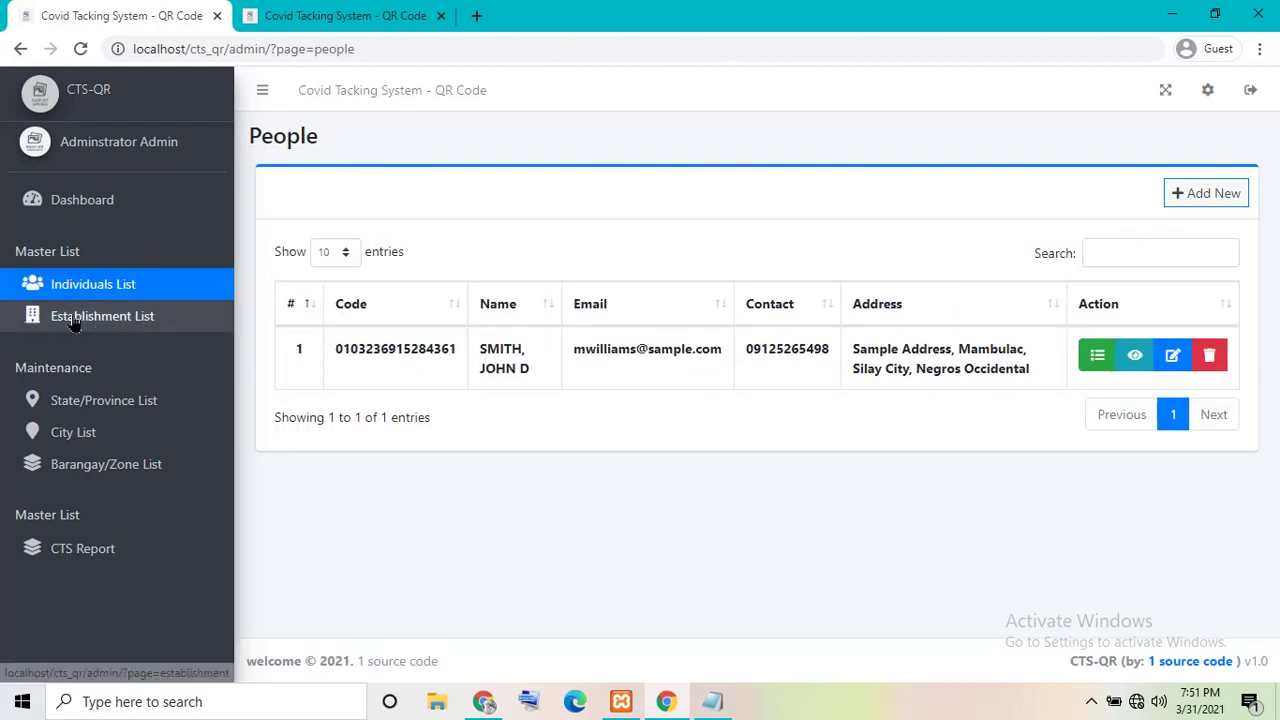
- Reopen the Test establishment's details from the Establishment list, then return to People
click(104, 318)
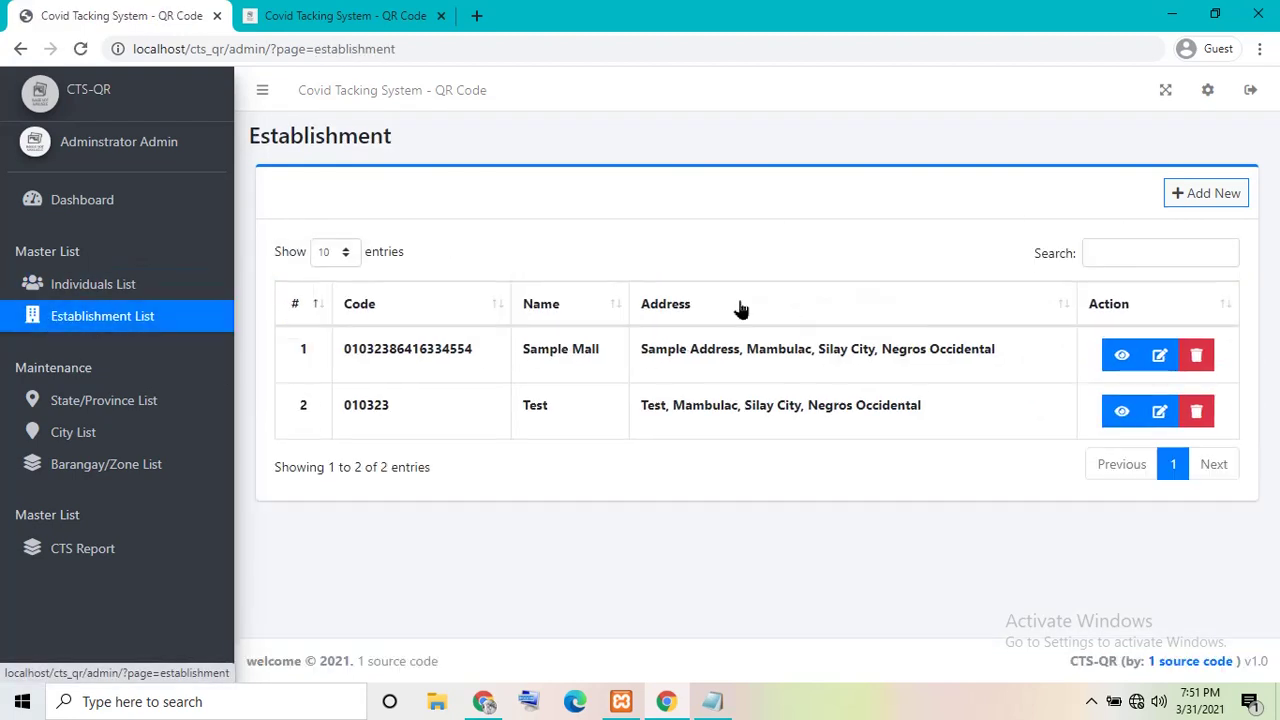
click(1122, 410)
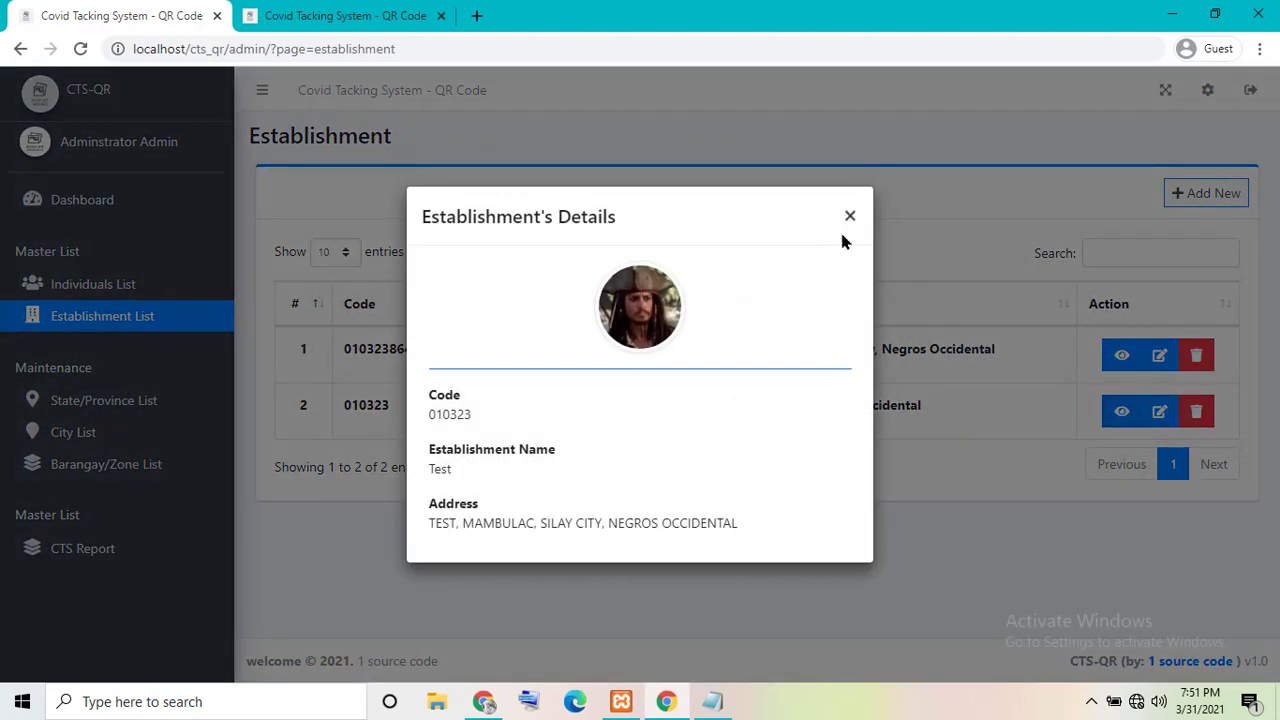
click(850, 216)
click(90, 284)
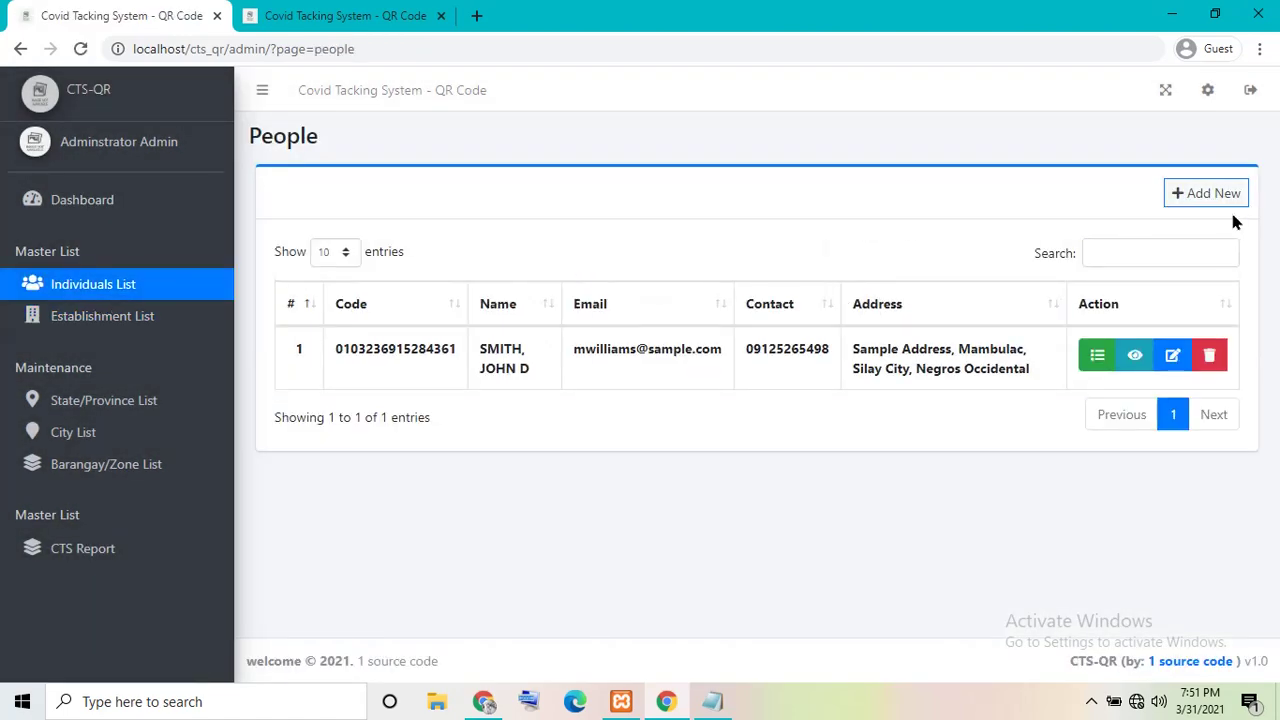
- Start a new individual and fill in the 'test' names, email and contact number
click(1192, 196)
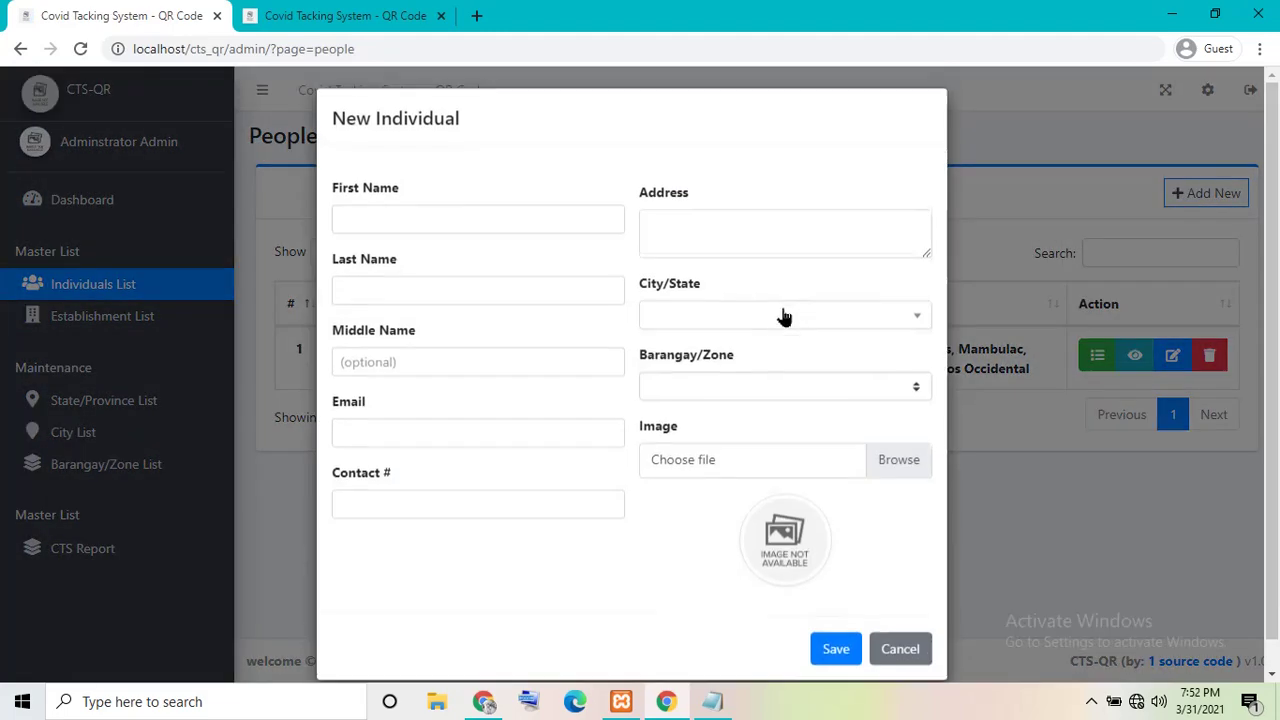
click(455, 226)
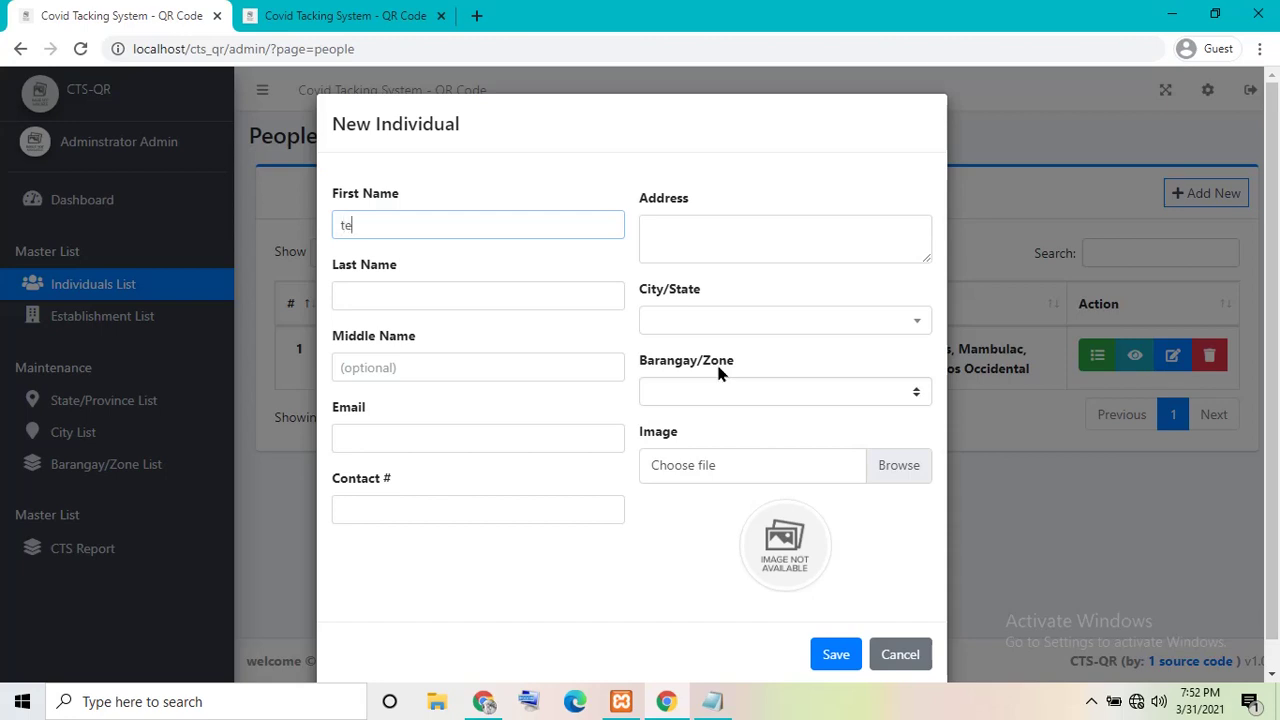
text(test)
key(Tab)
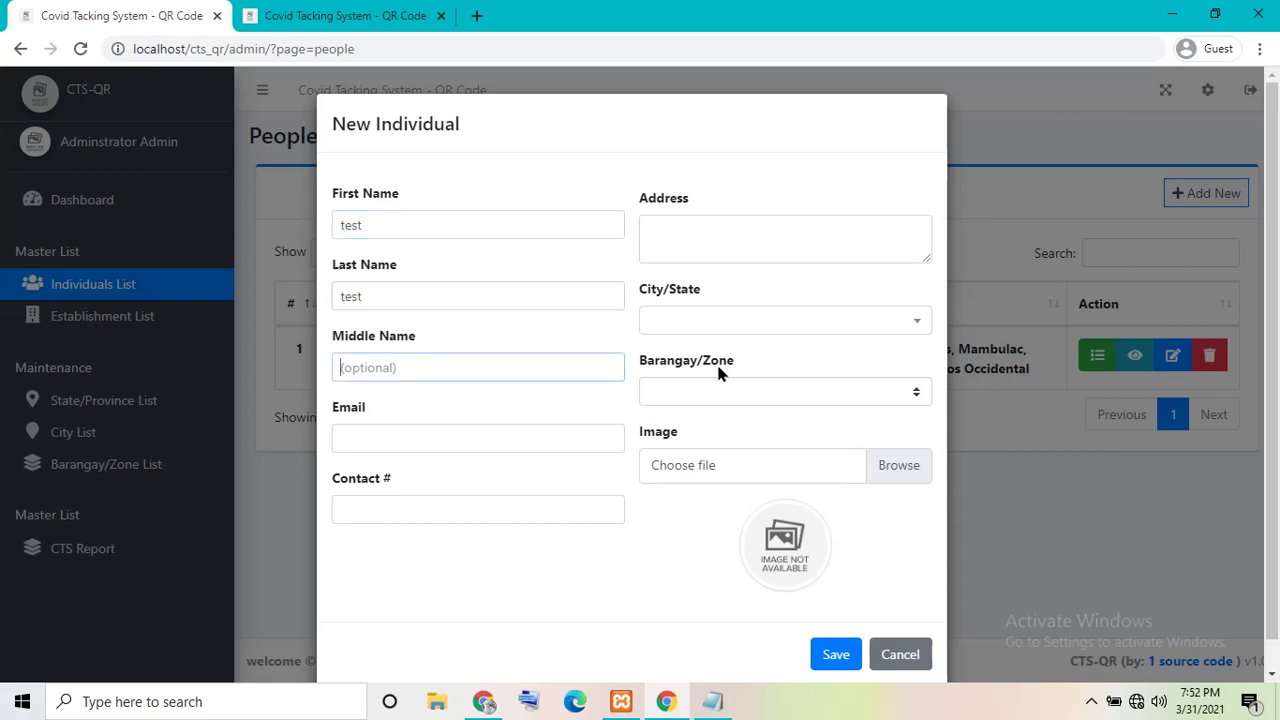
text(test)
key(Tab)
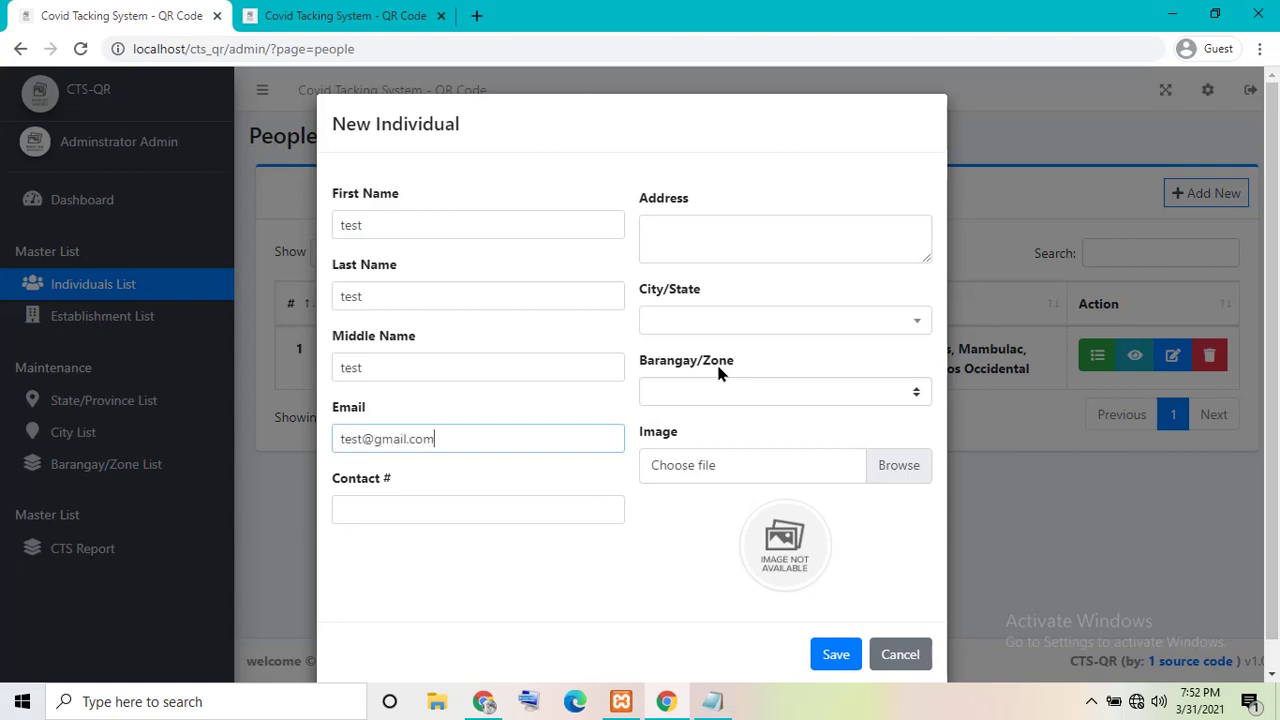
key(Tab)
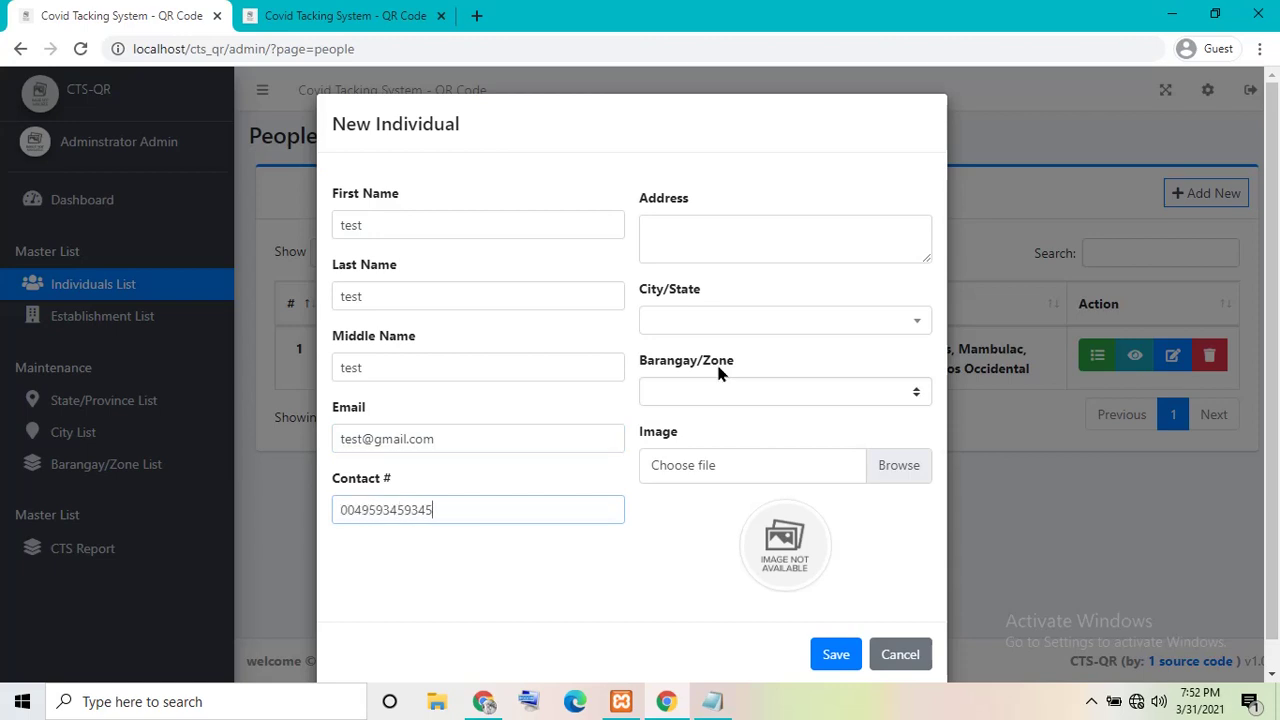
text(test)
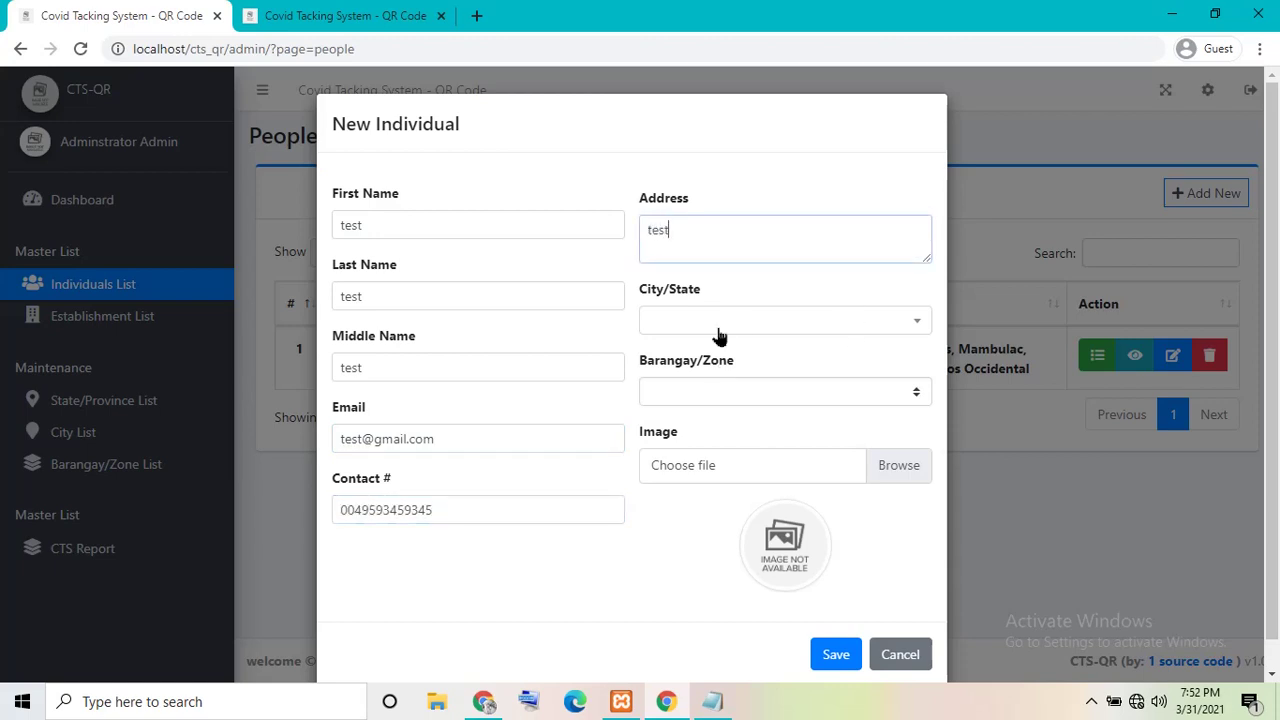
- Choose Iloilo City, Iloilo, attach the pirate photo, and save the individual
click(718, 320)
click(712, 430)
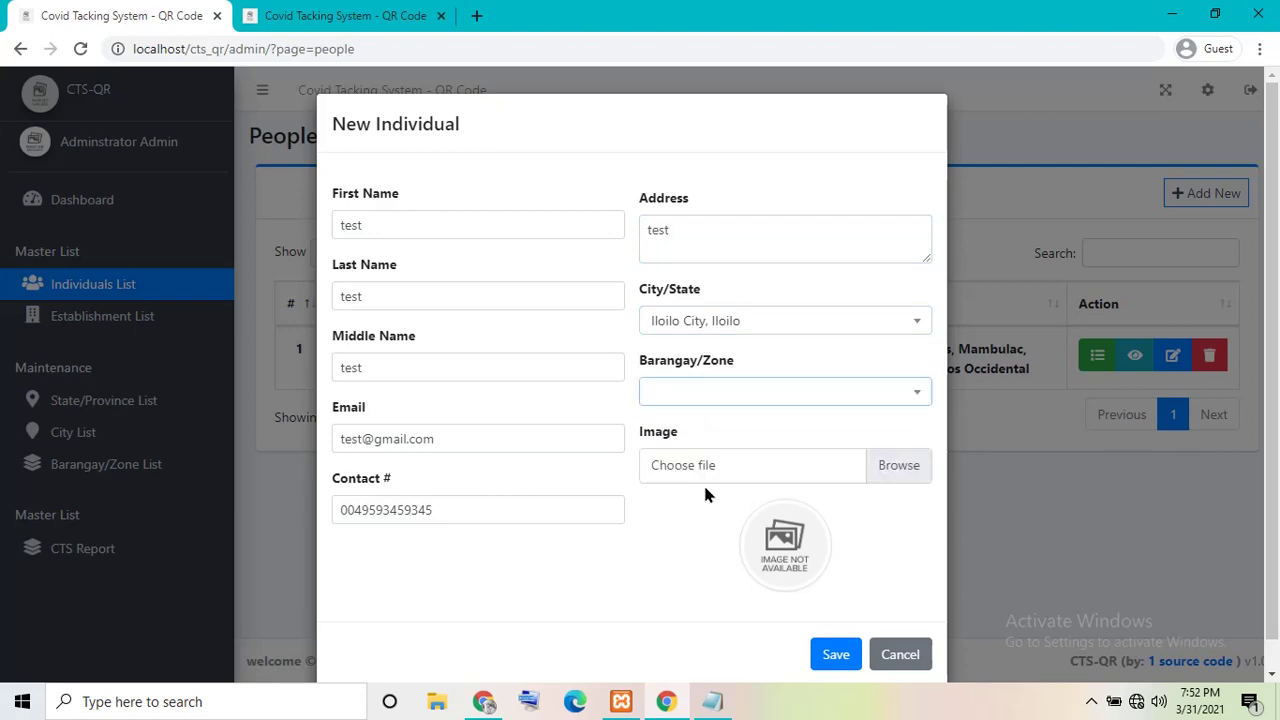
click(689, 467)
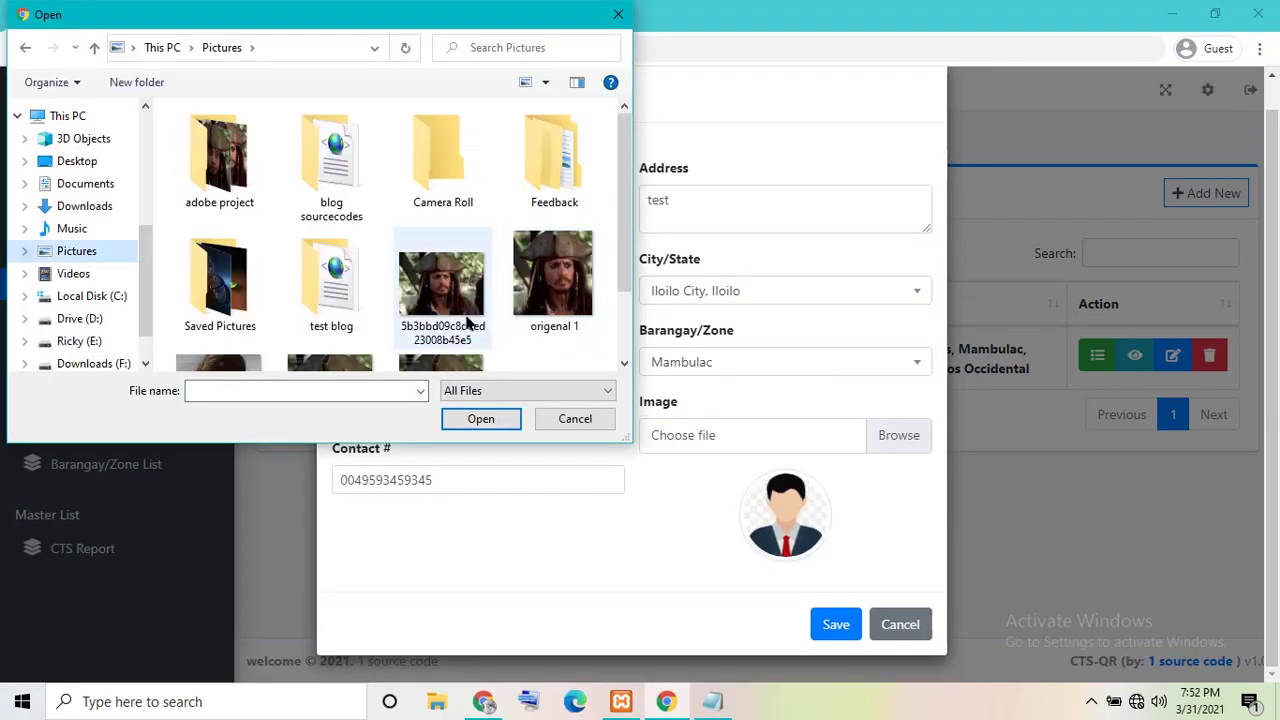
click(442, 290)
click(480, 419)
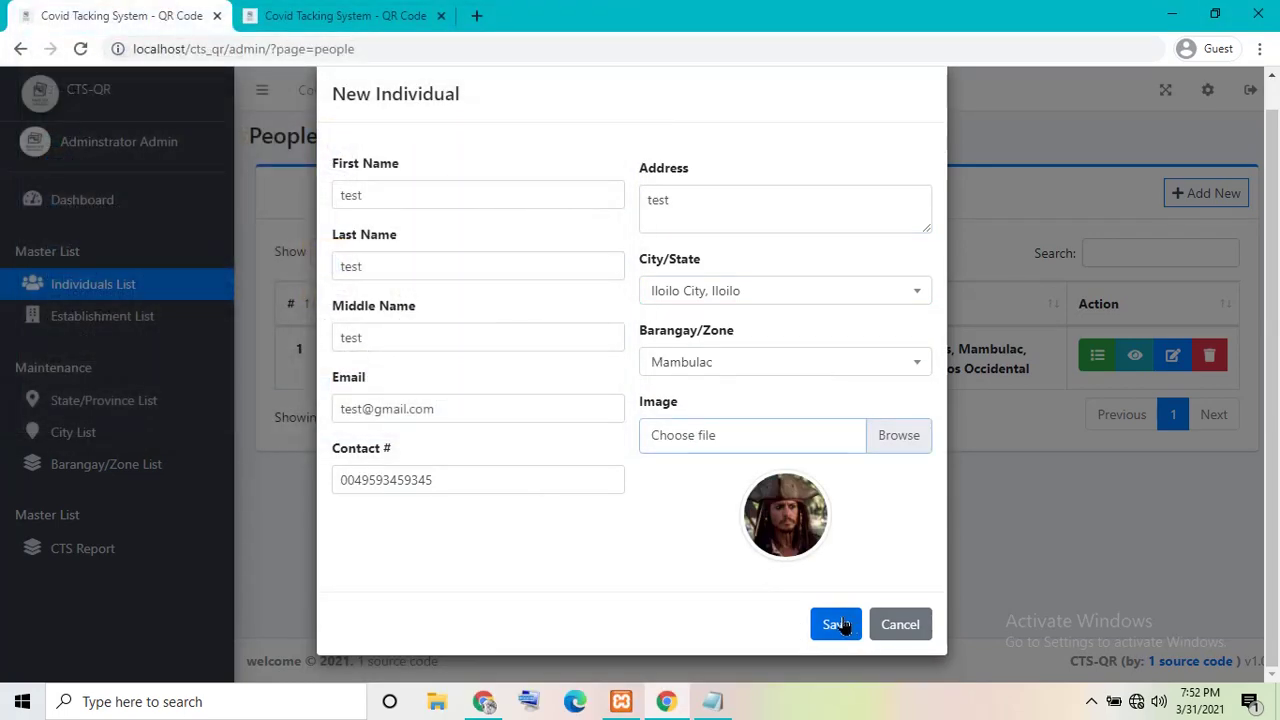
click(836, 624)
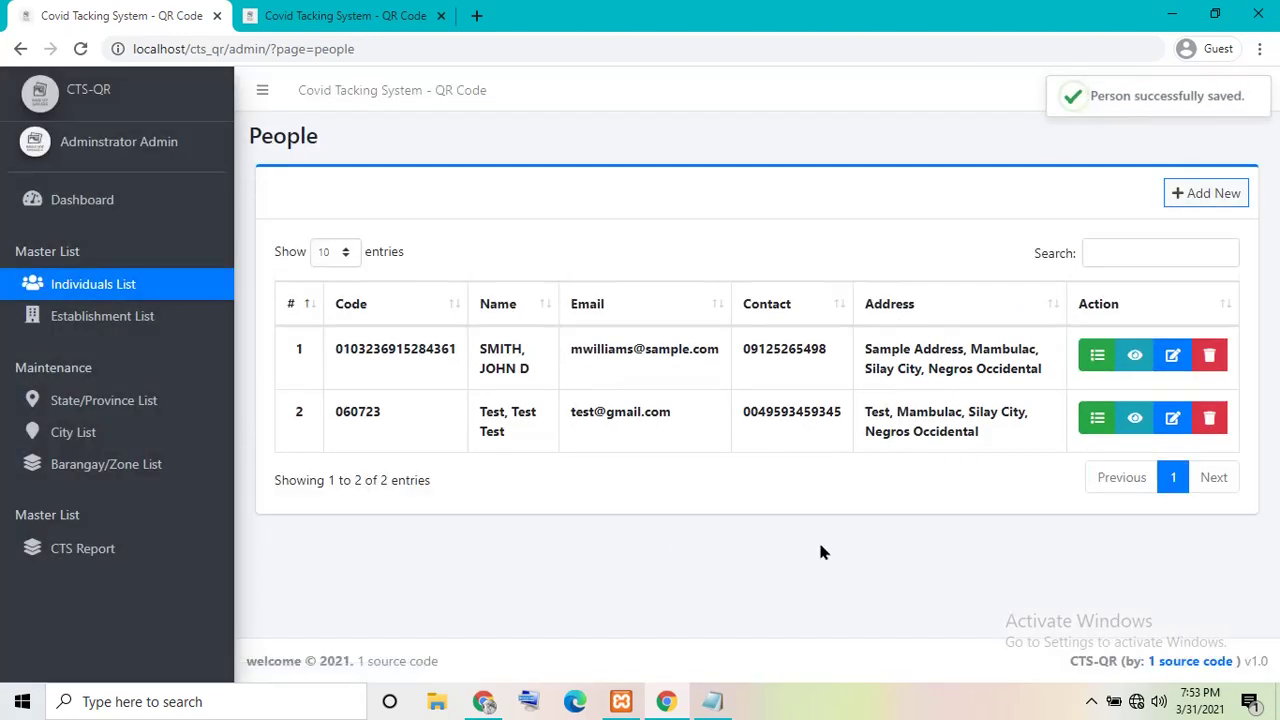
click(1096, 420)
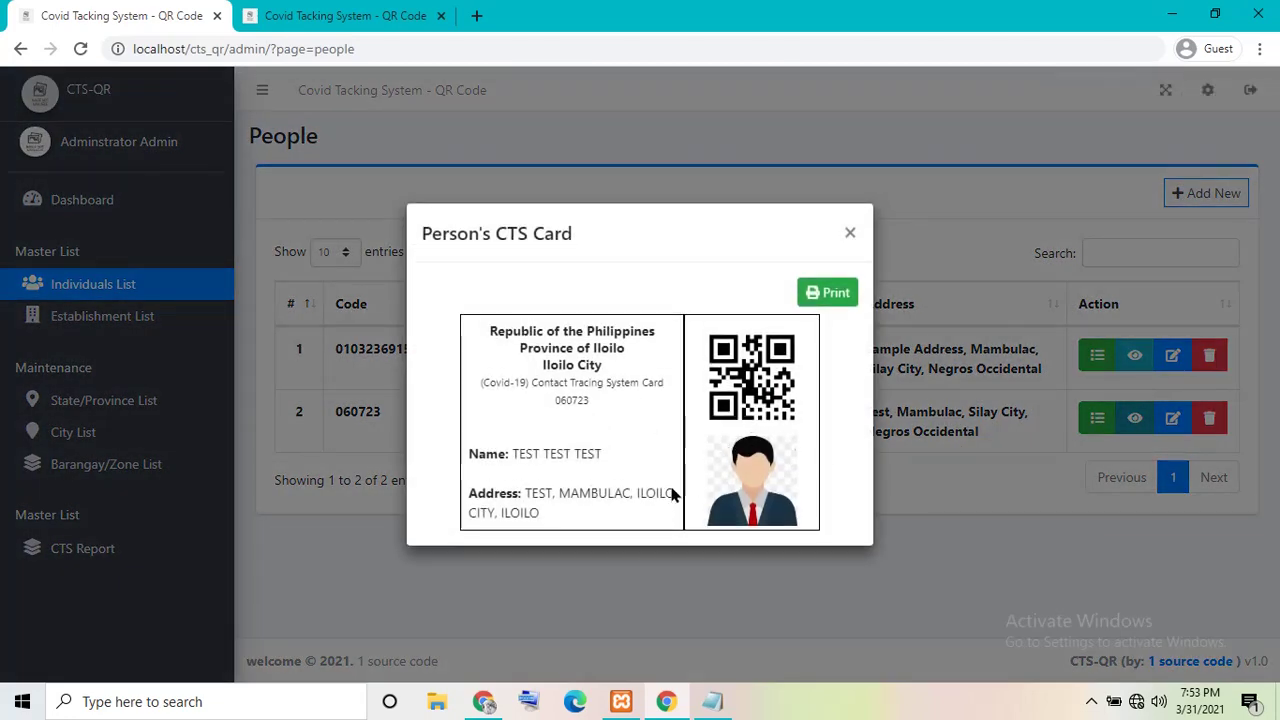
click(850, 234)
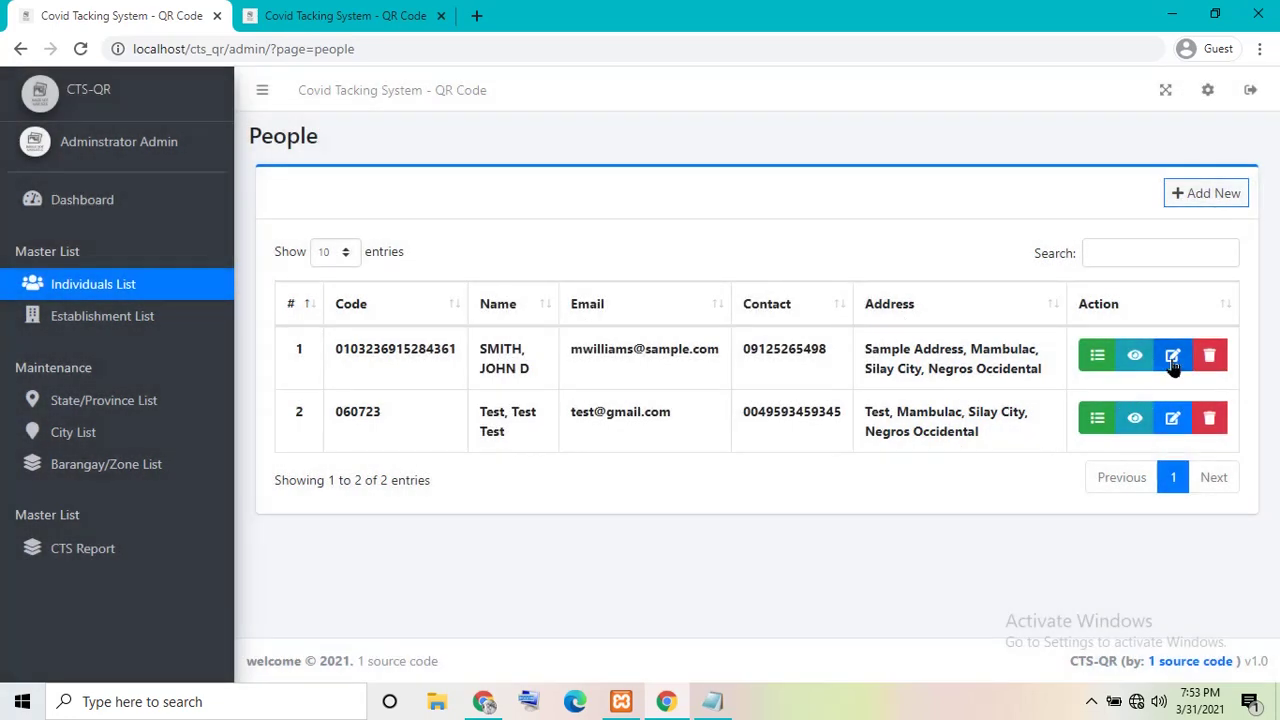
click(1134, 355)
click(850, 223)
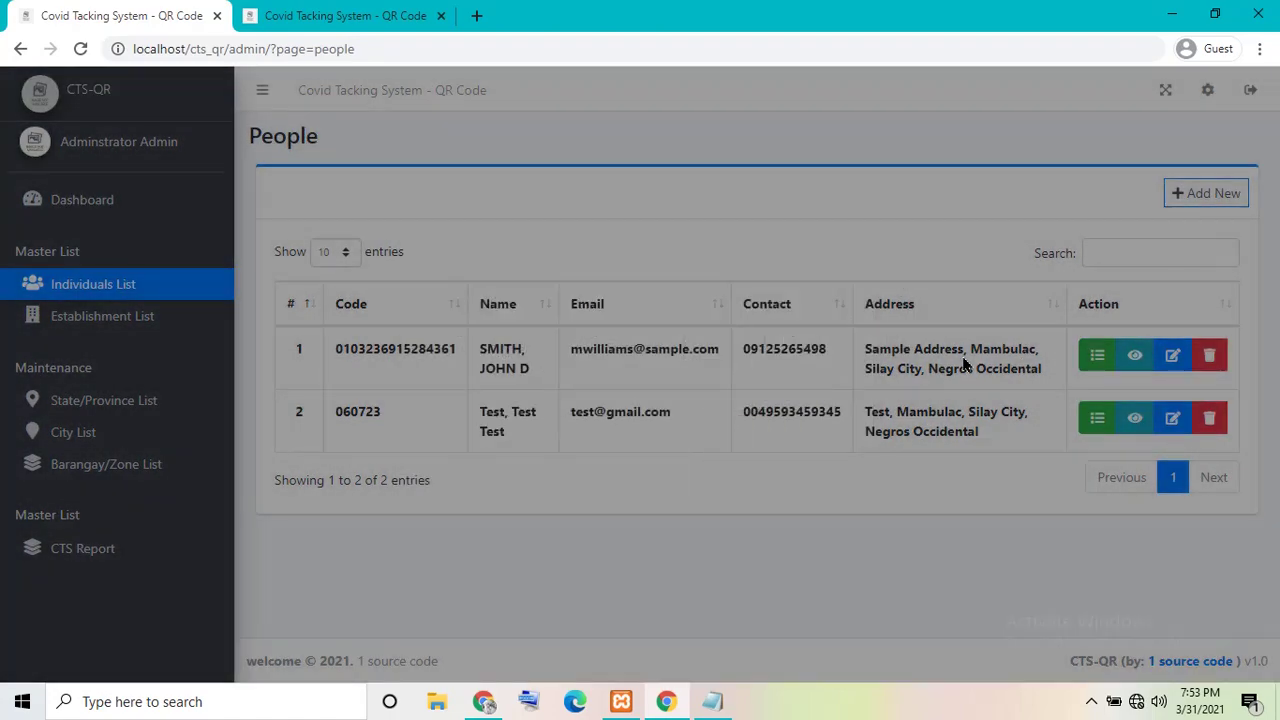
click(1134, 418)
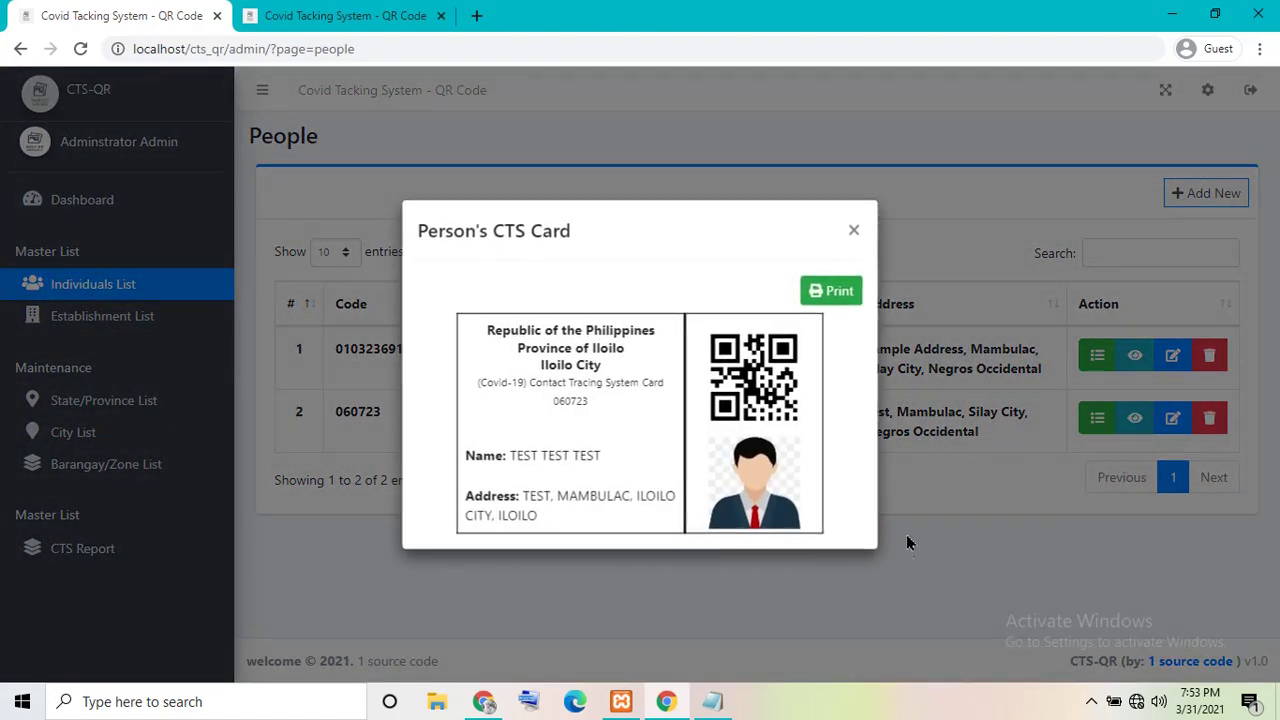
click(853, 227)
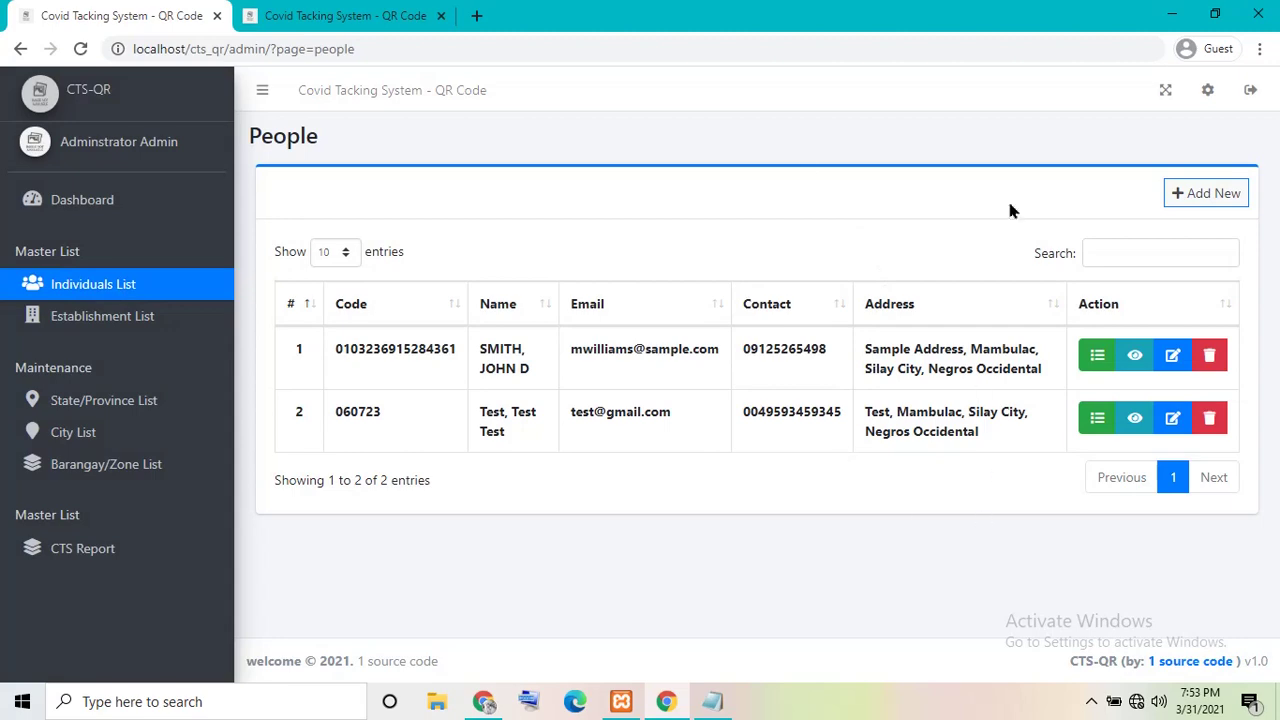
- Browse the State/Province, City, Barangay/Zone and CTS report pages, cancelling a new city
click(110, 400)
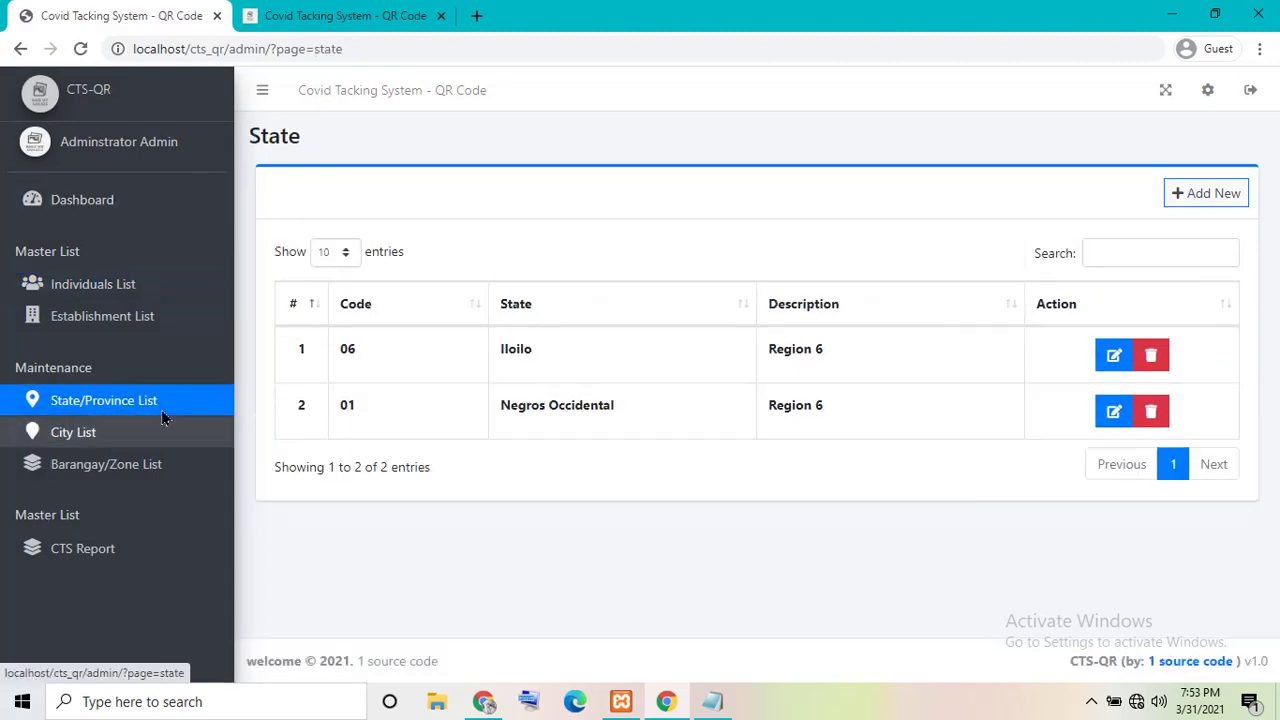
click(113, 445)
click(131, 474)
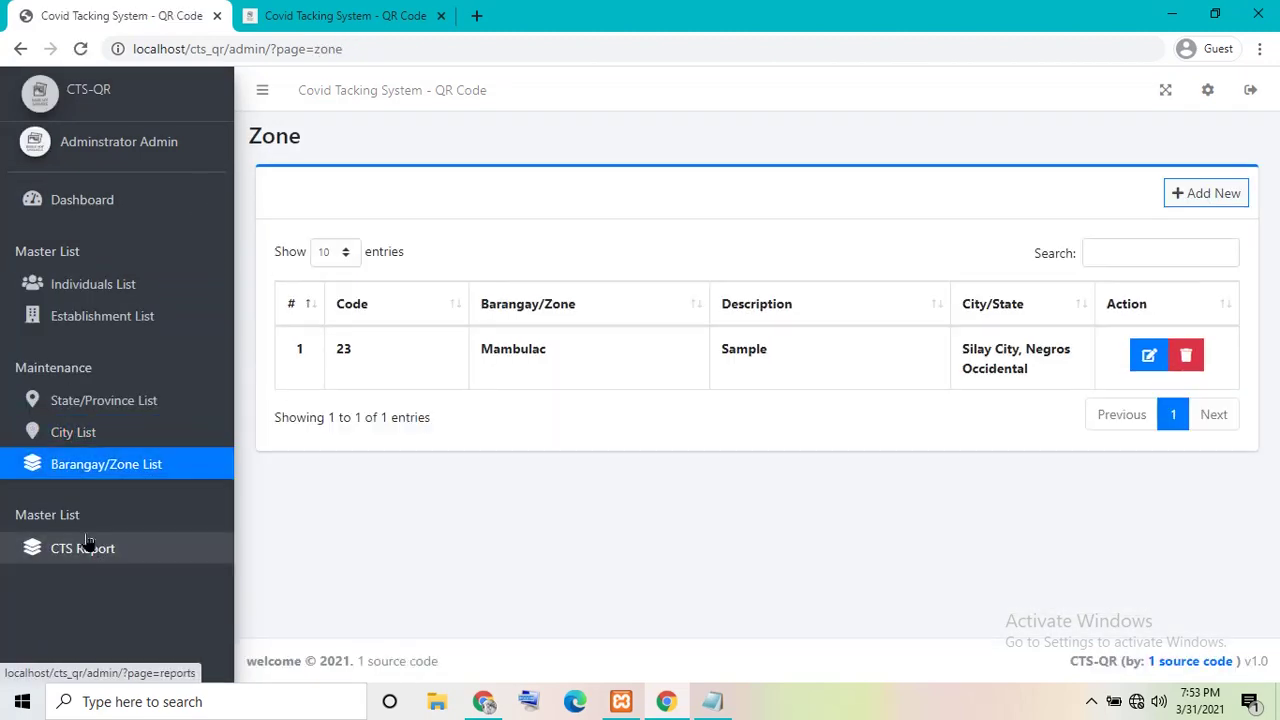
click(86, 540)
click(110, 463)
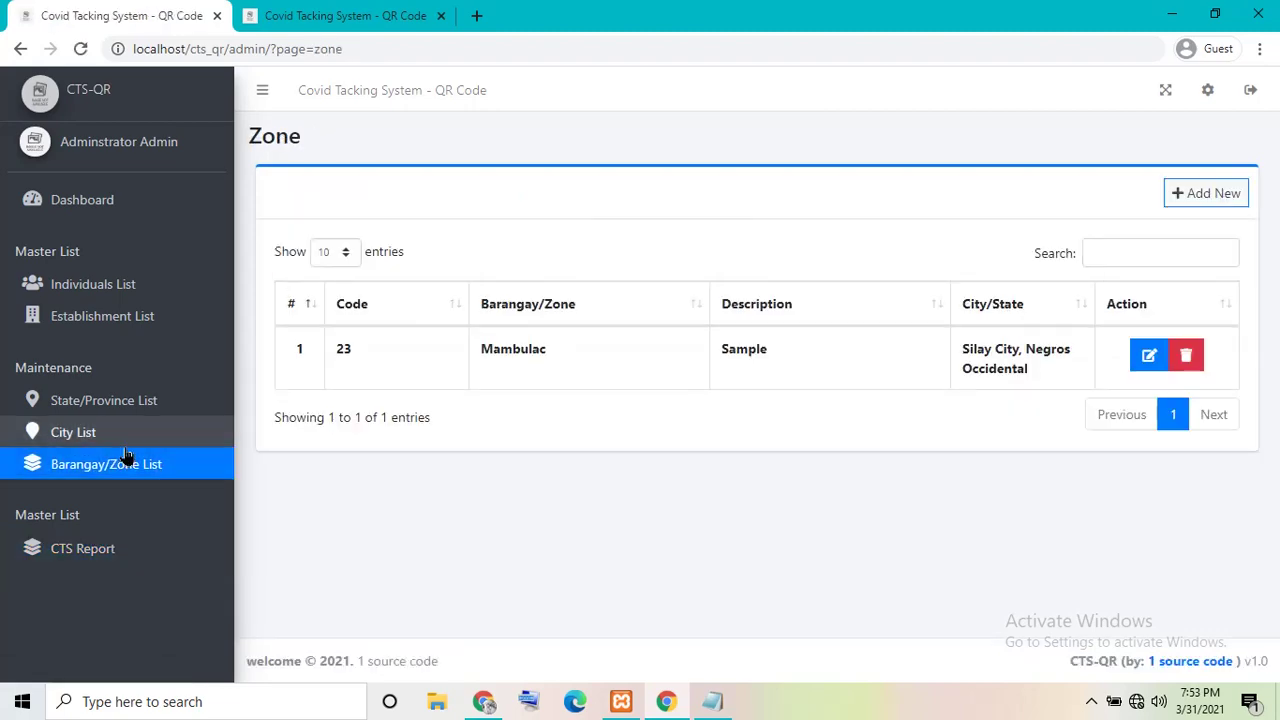
click(229, 424)
click(1218, 194)
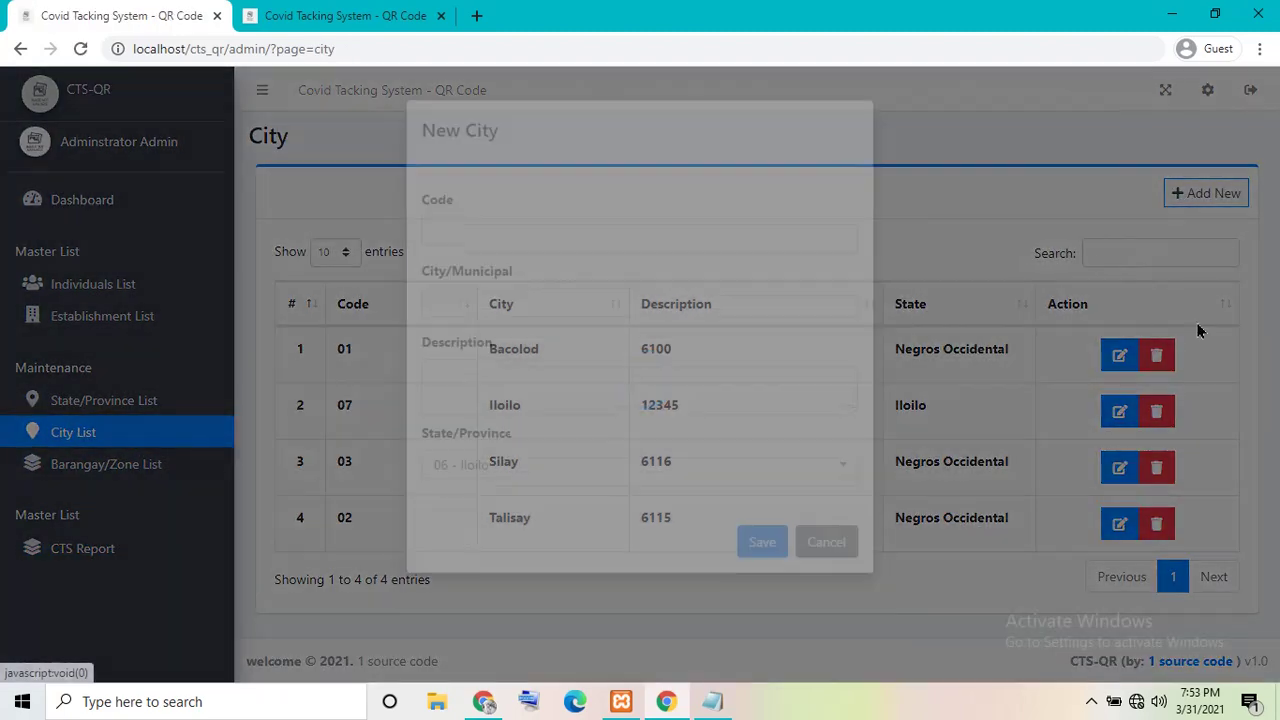
click(826, 580)
- View the scan and admin pages fullscreen, then open system settings and Barangay/Zone list
key(ctrl+Tab)
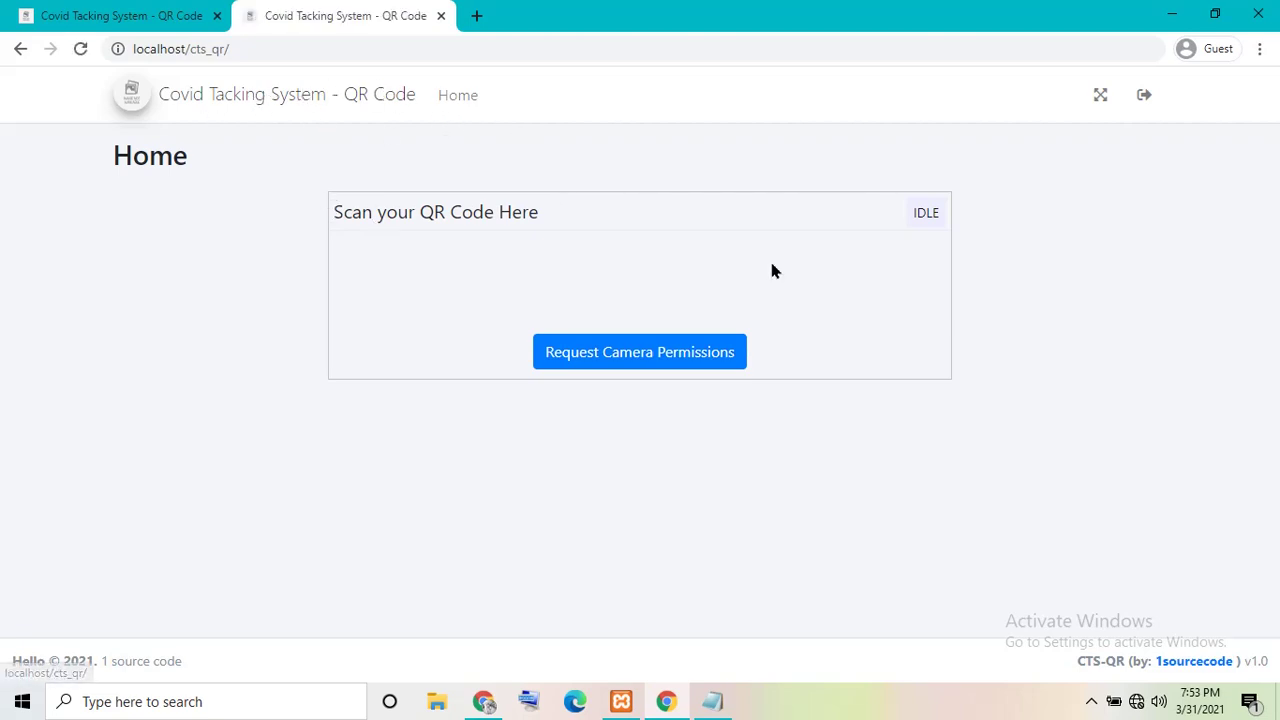
click(1102, 94)
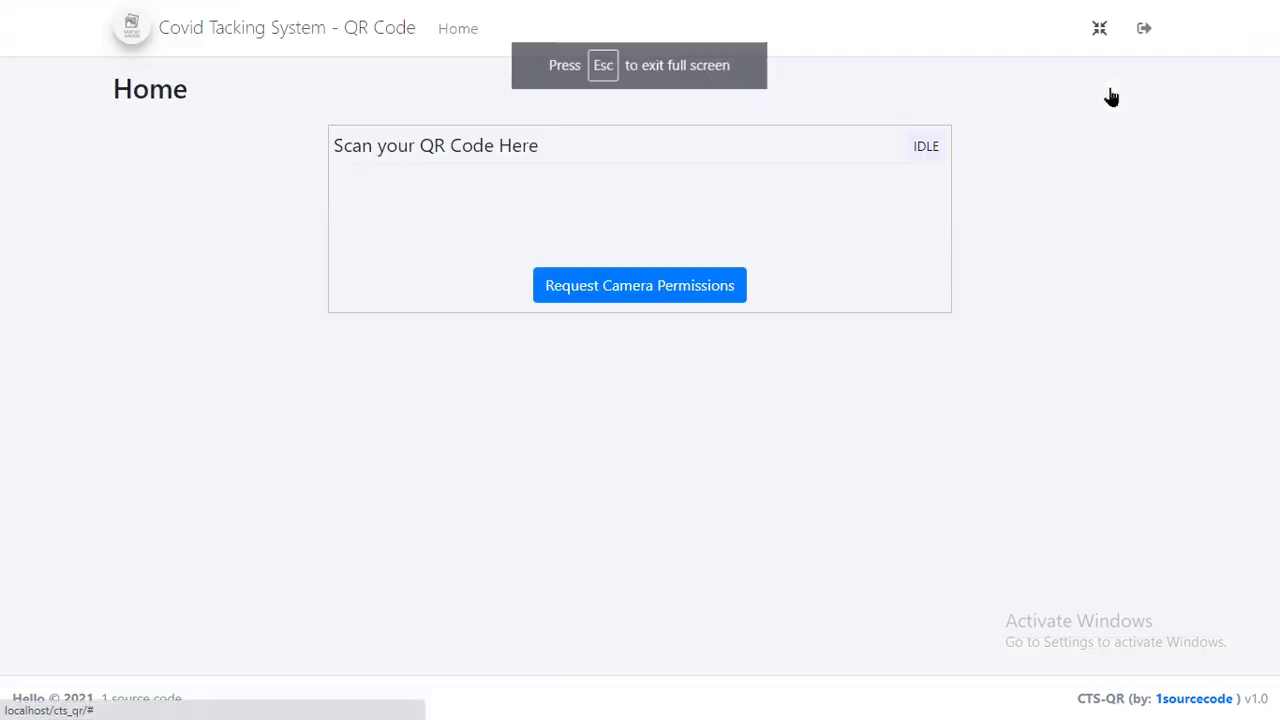
key(Escape)
click(205, 12)
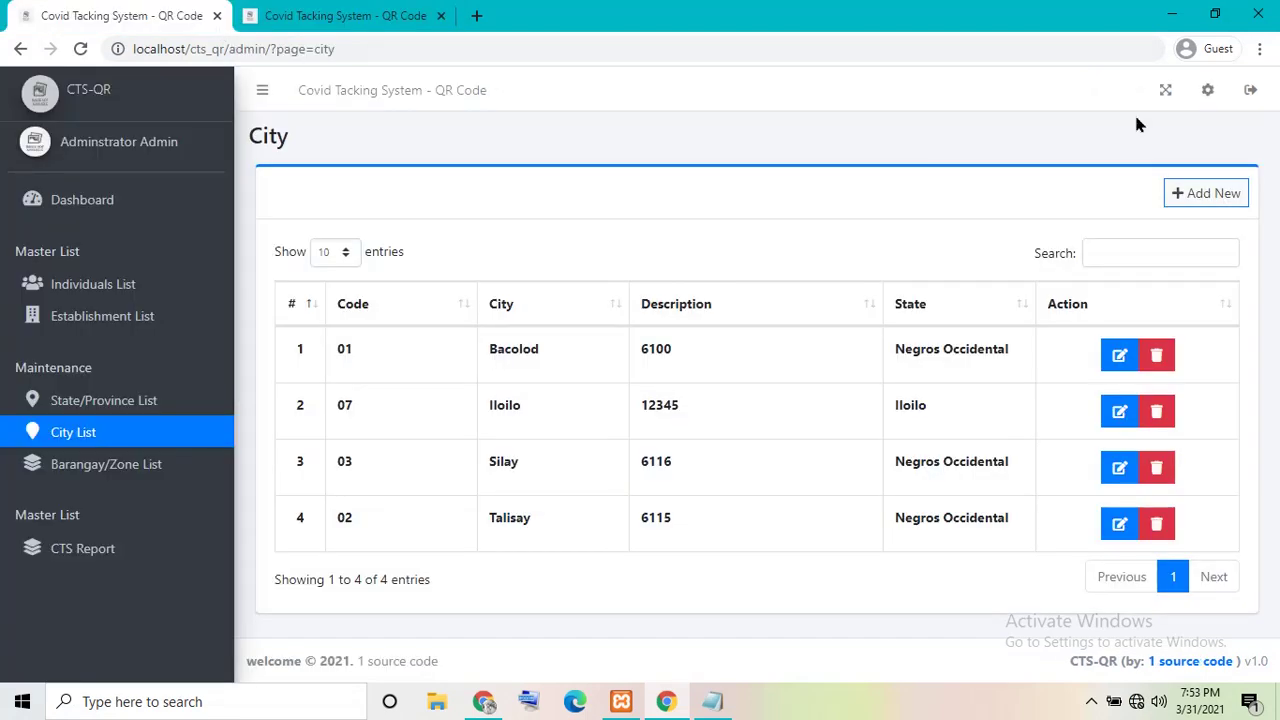
click(1164, 89)
click(1165, 22)
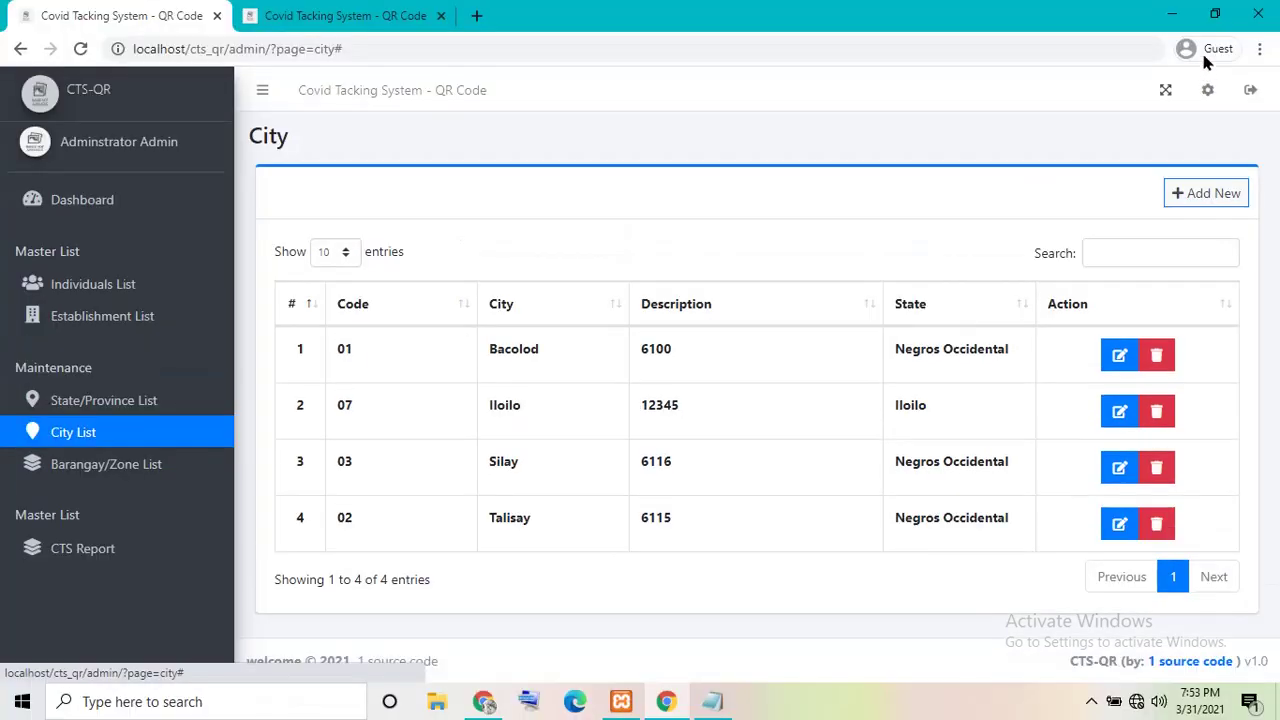
click(1207, 91)
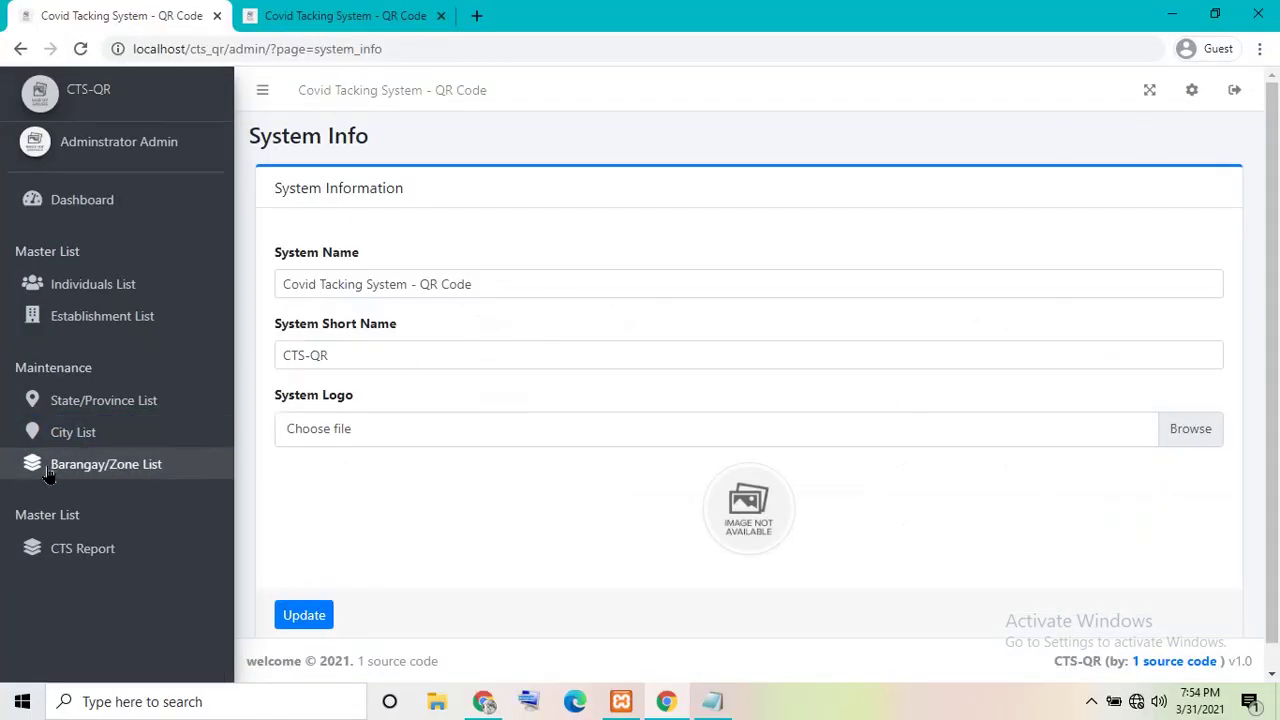
click(52, 468)
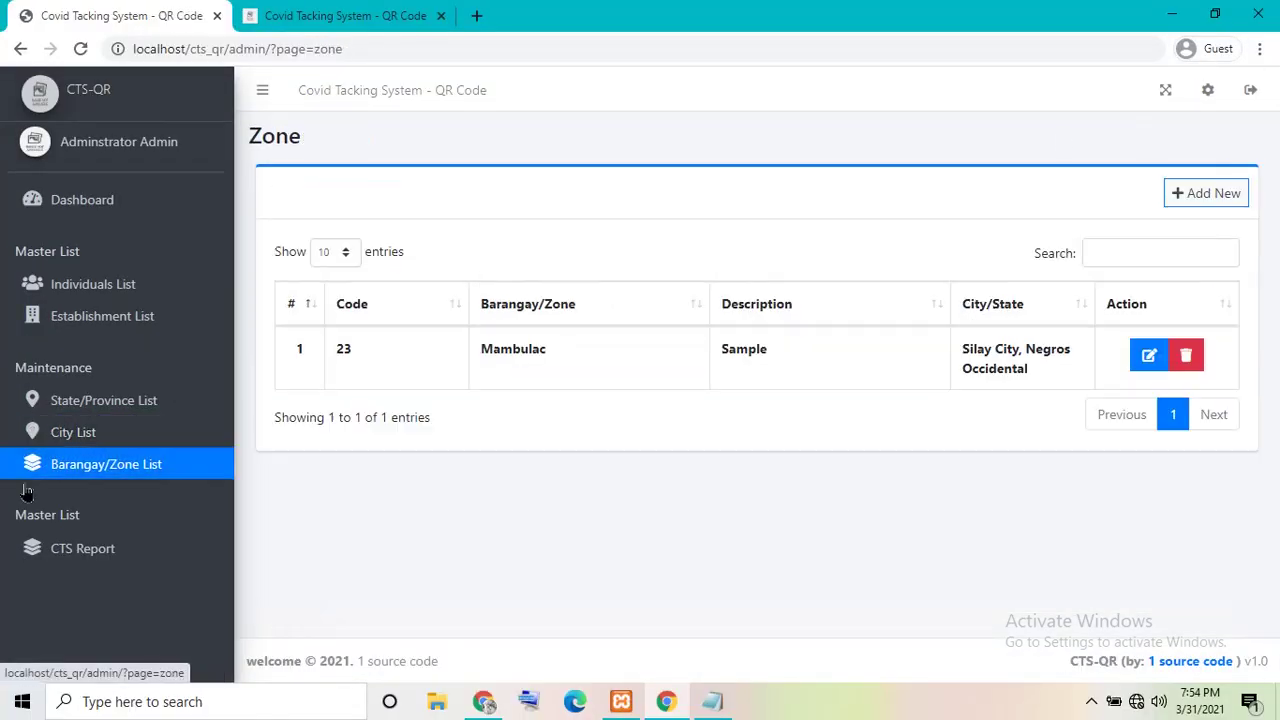
- Log out of the admin side, minimize Chrome, and review then minimize the Notepad note
click(1250, 98)
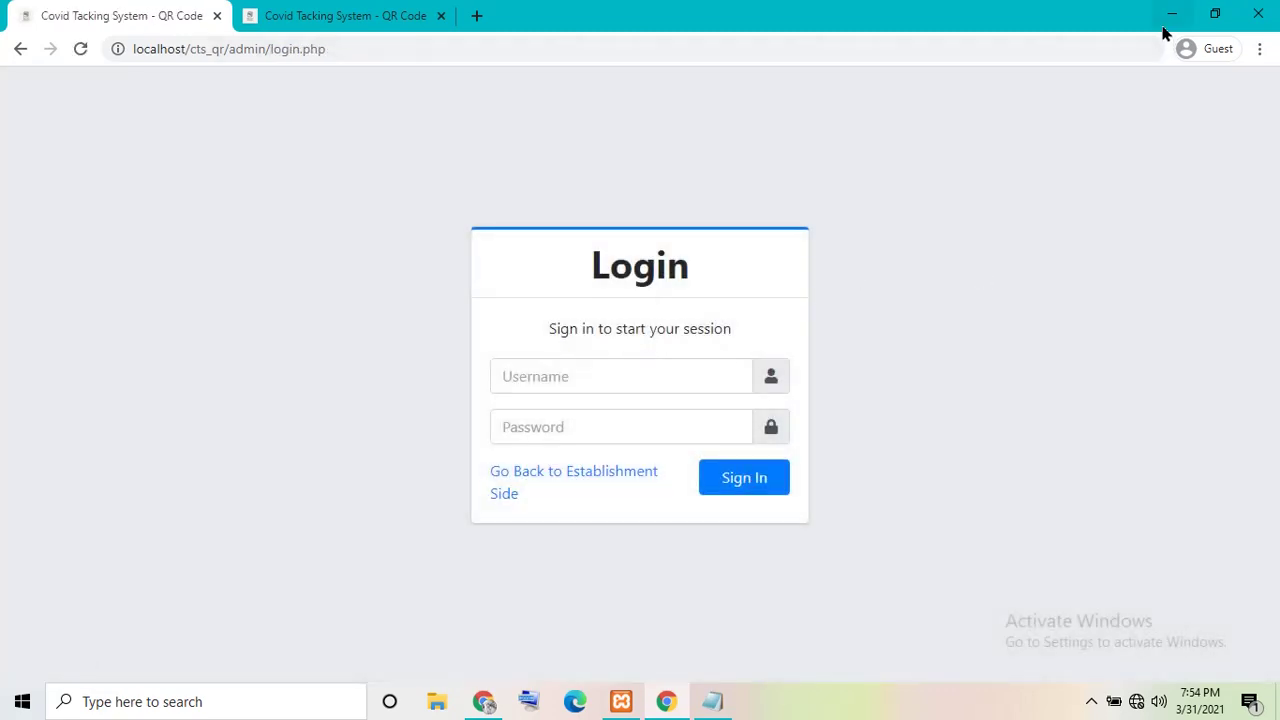
click(1170, 16)
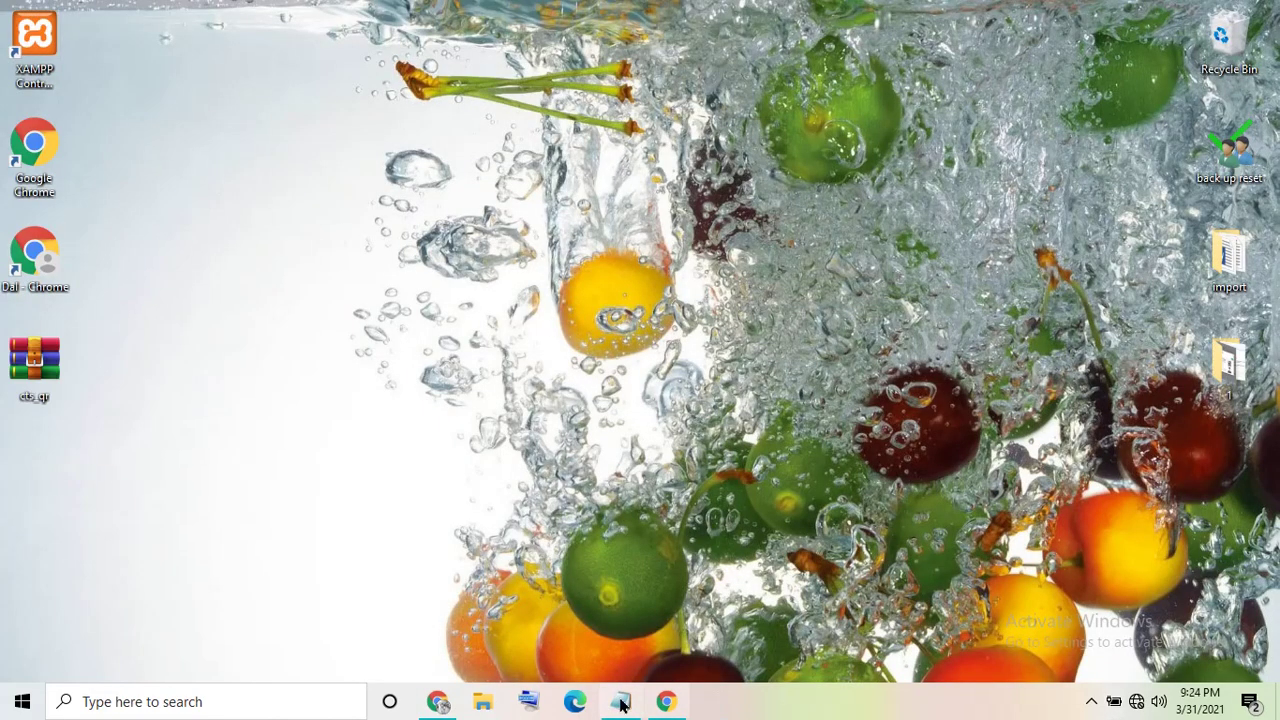
click(618, 703)
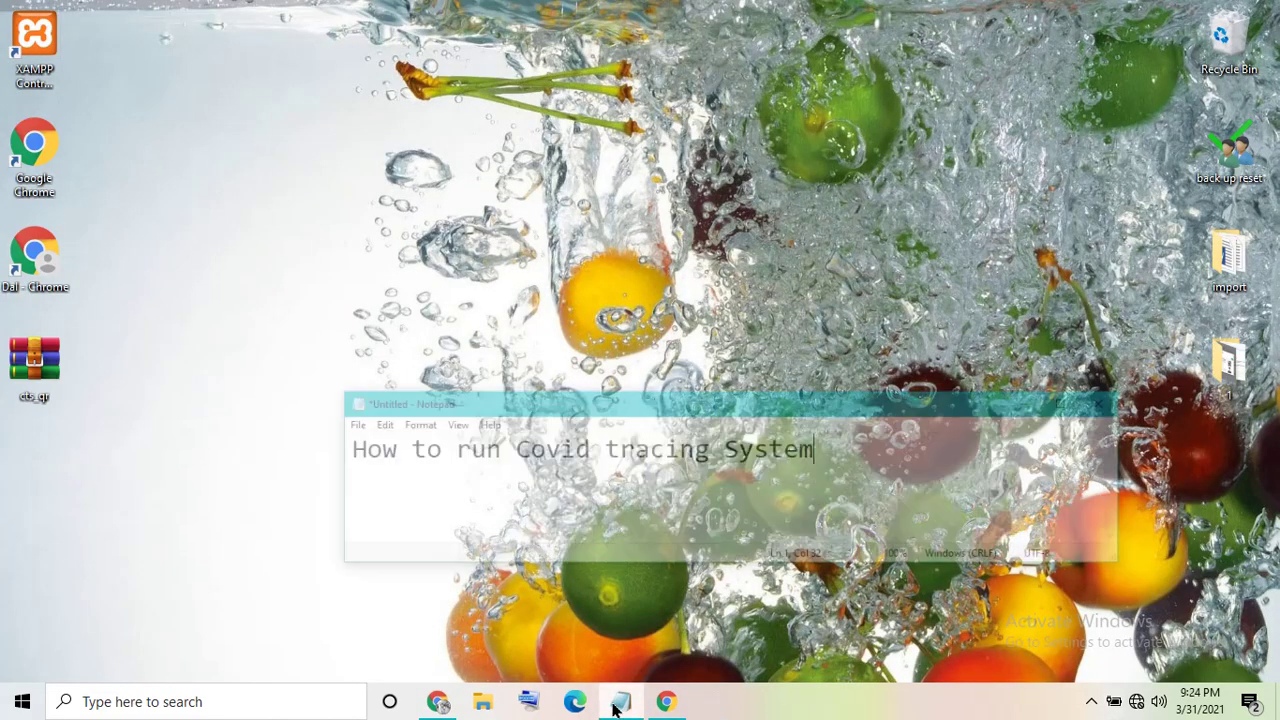
mouse_move(313, 418)
mouse_down()
mouse_move(571, 463)
mouse_move(829, 457)
mouse_up()
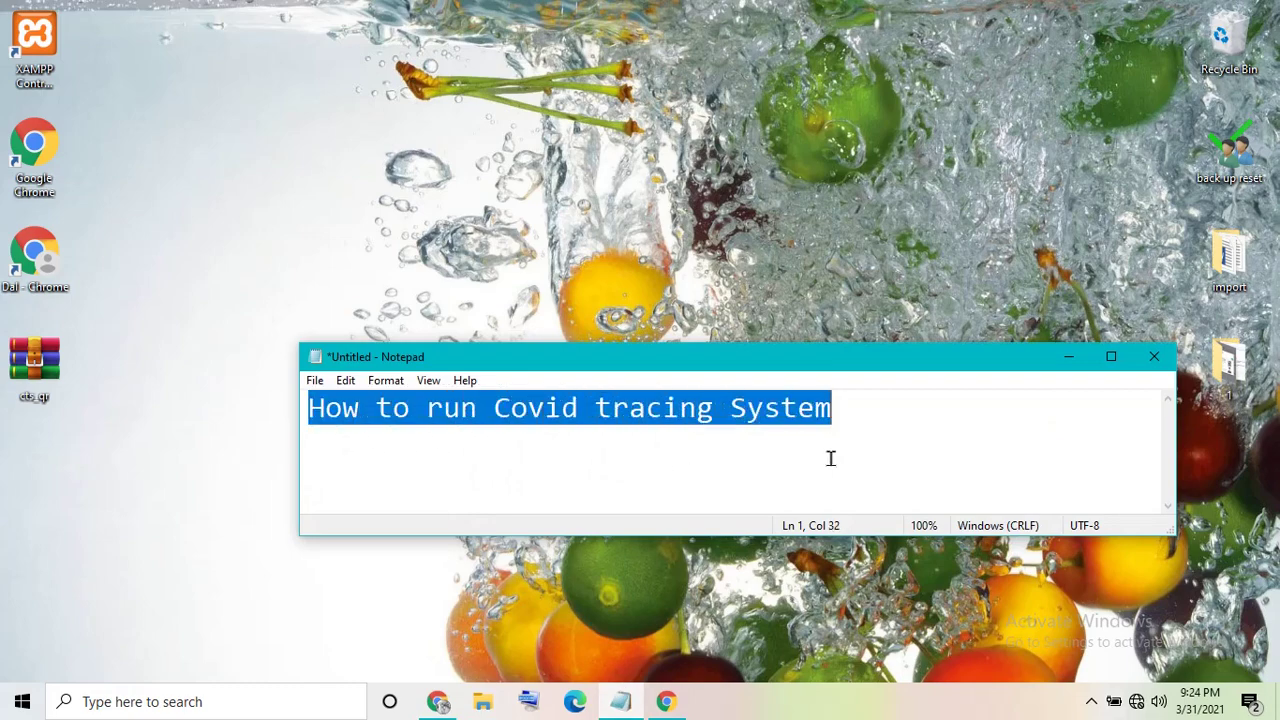
click(902, 460)
click(1068, 356)
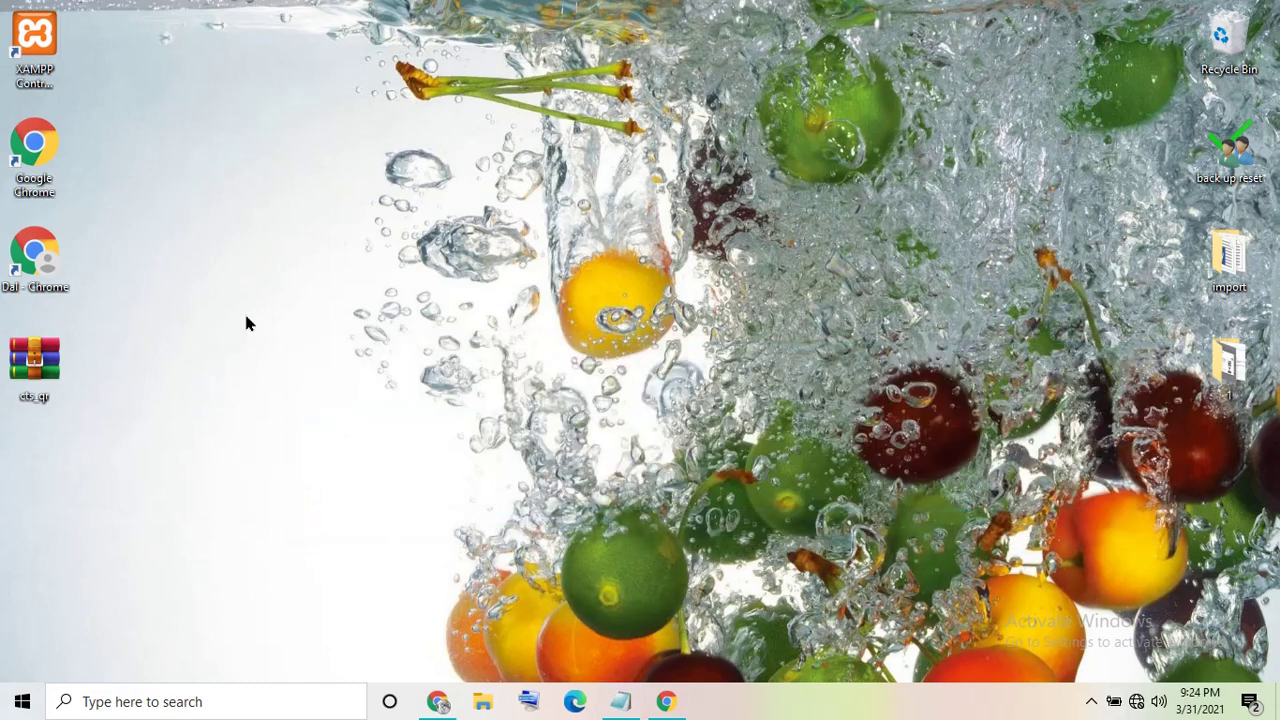
- Launch the XAMPP Control Panel and start Apache and MySQL
right_click(15, 38)
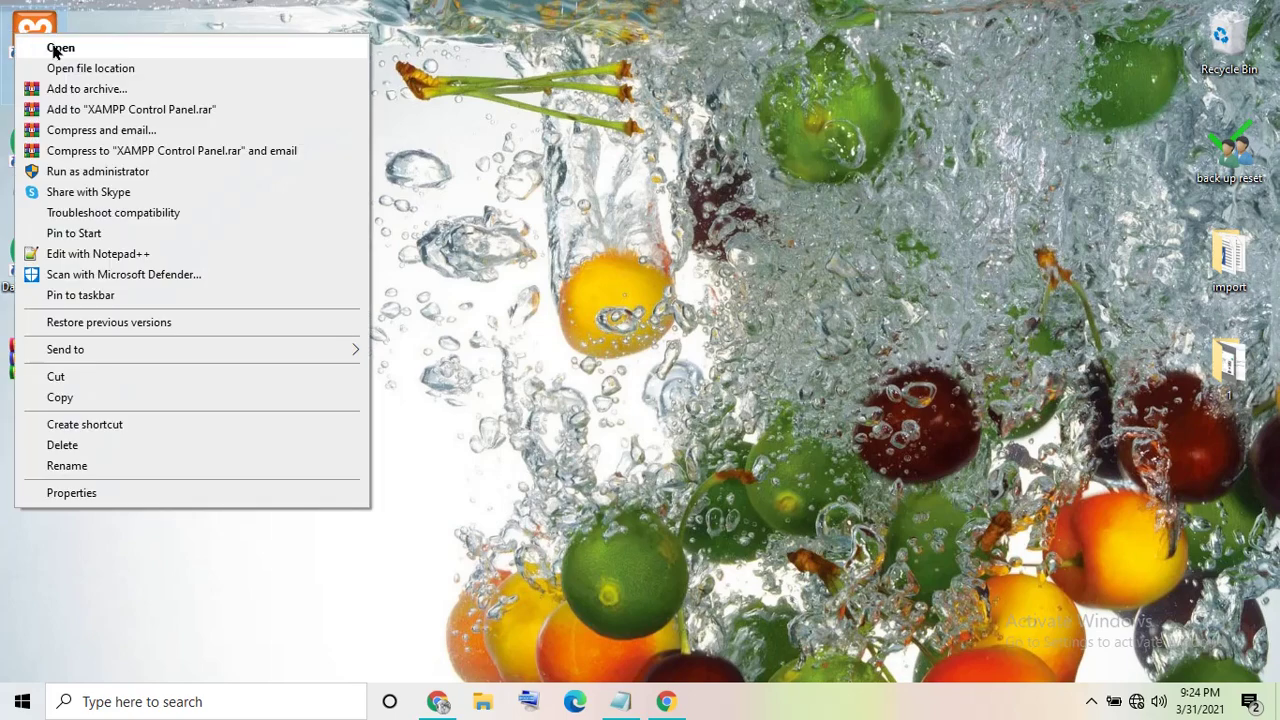
click(50, 45)
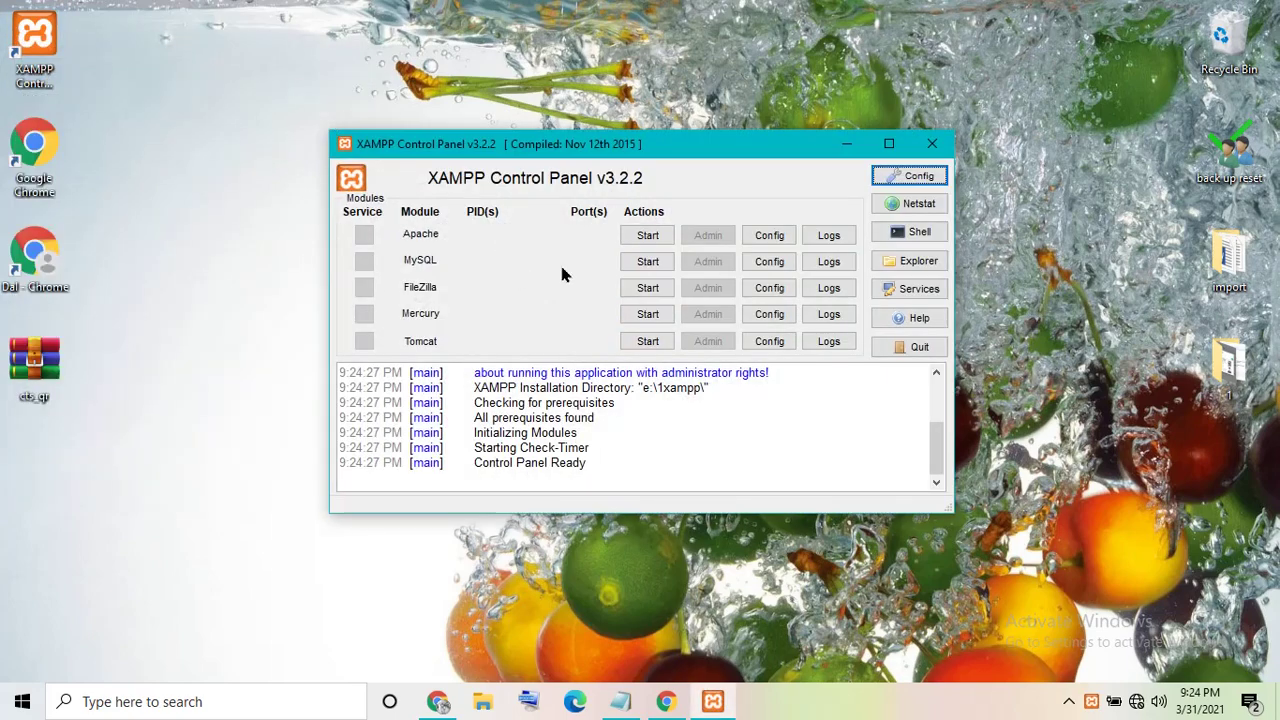
click(648, 235)
click(648, 261)
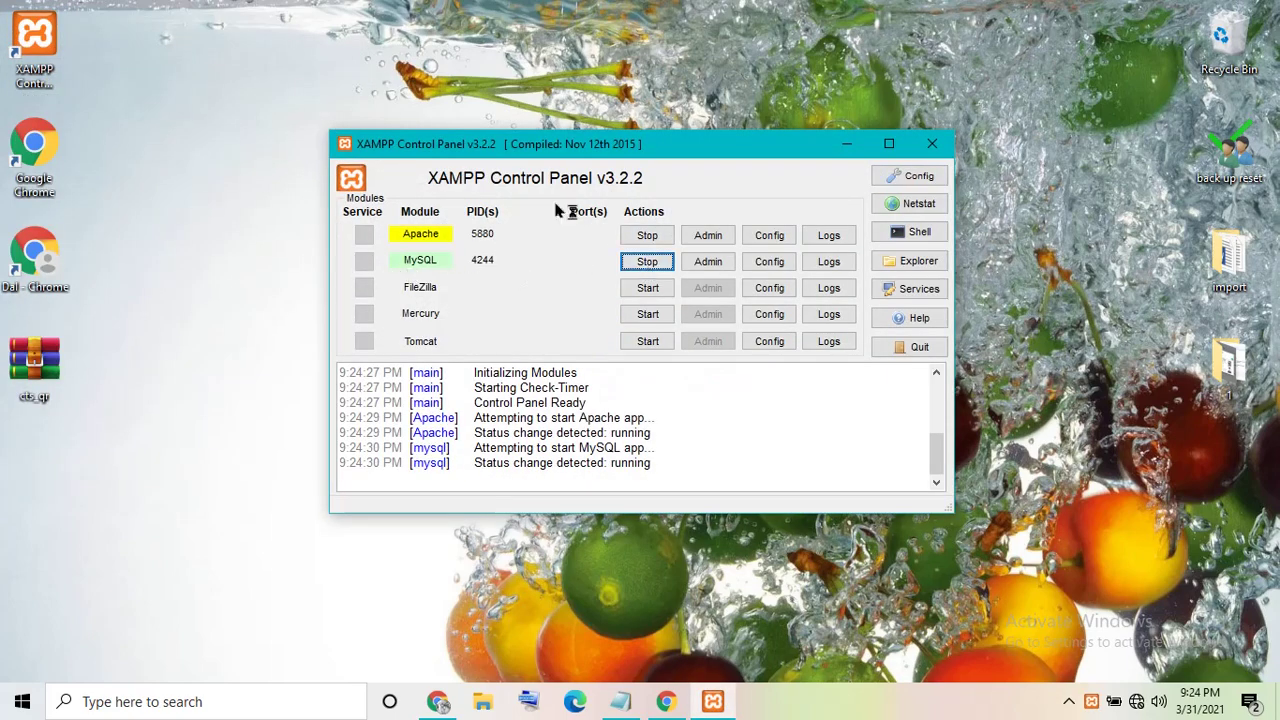
- Extract cts_qr.zip here on the desktop and place the cts_qr folder below the archive
drag(617, 145, 888, 179)
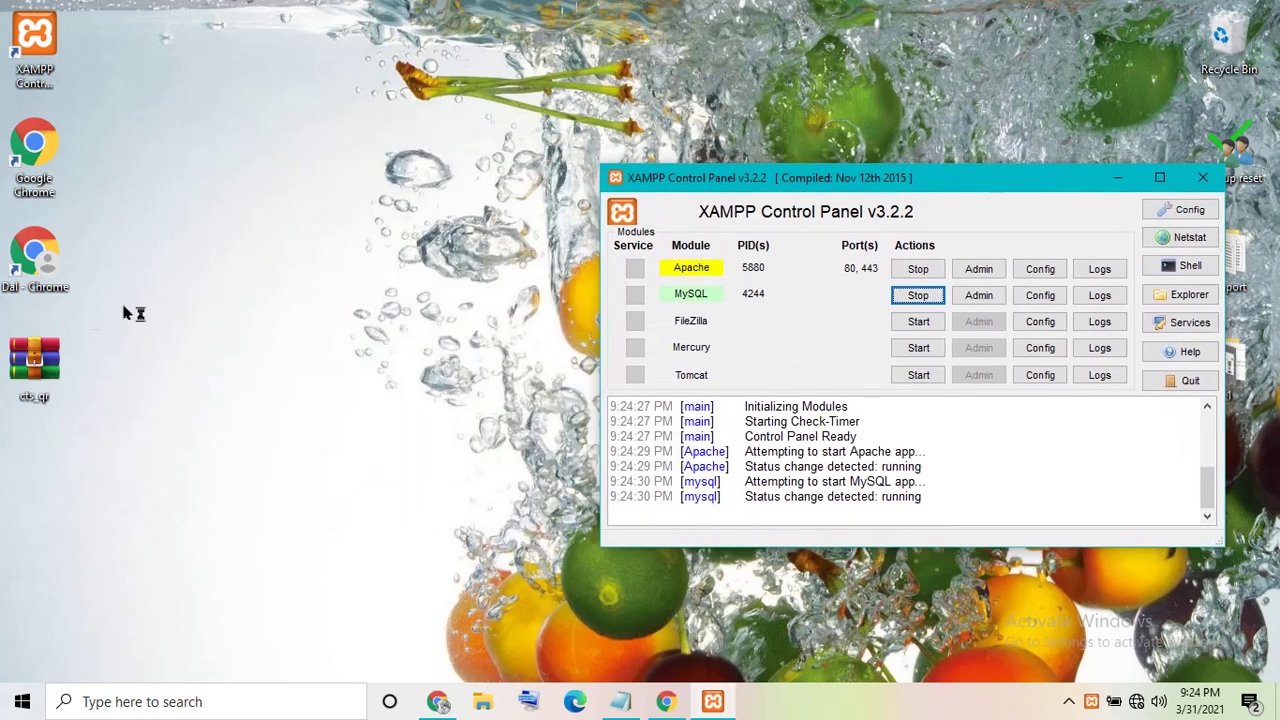
click(55, 380)
drag(55, 380, 323, 150)
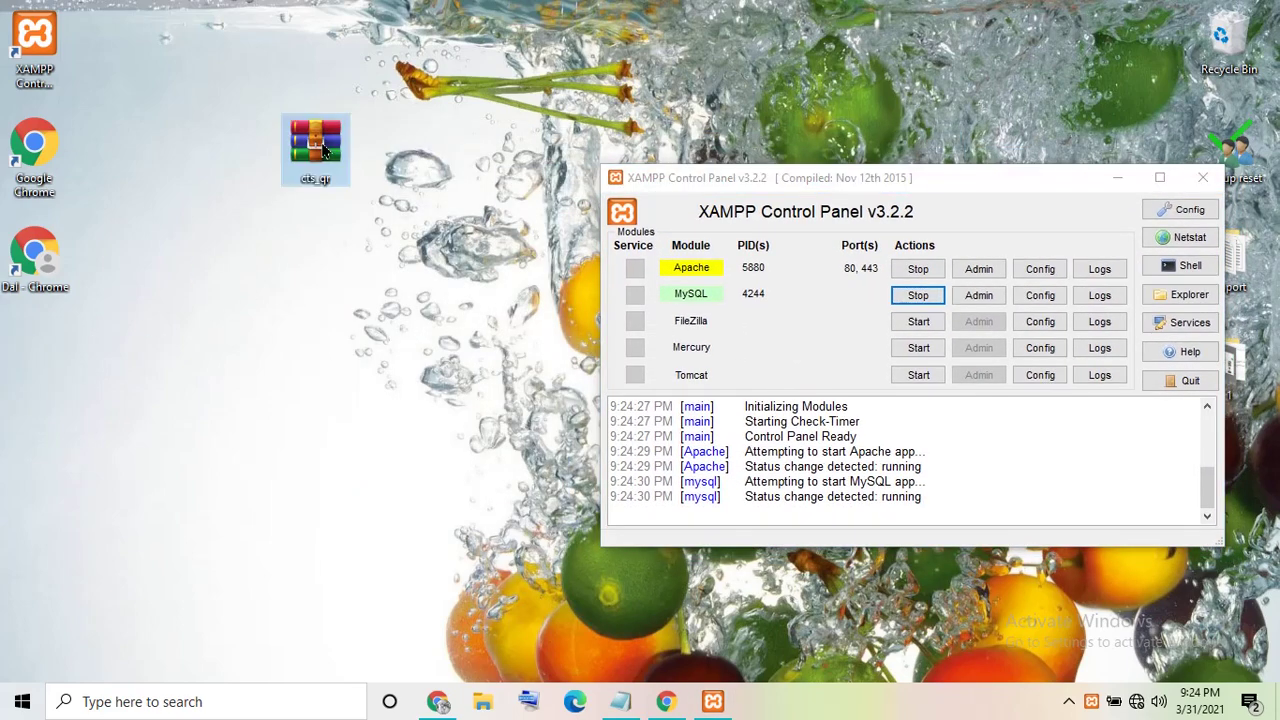
right_click(323, 150)
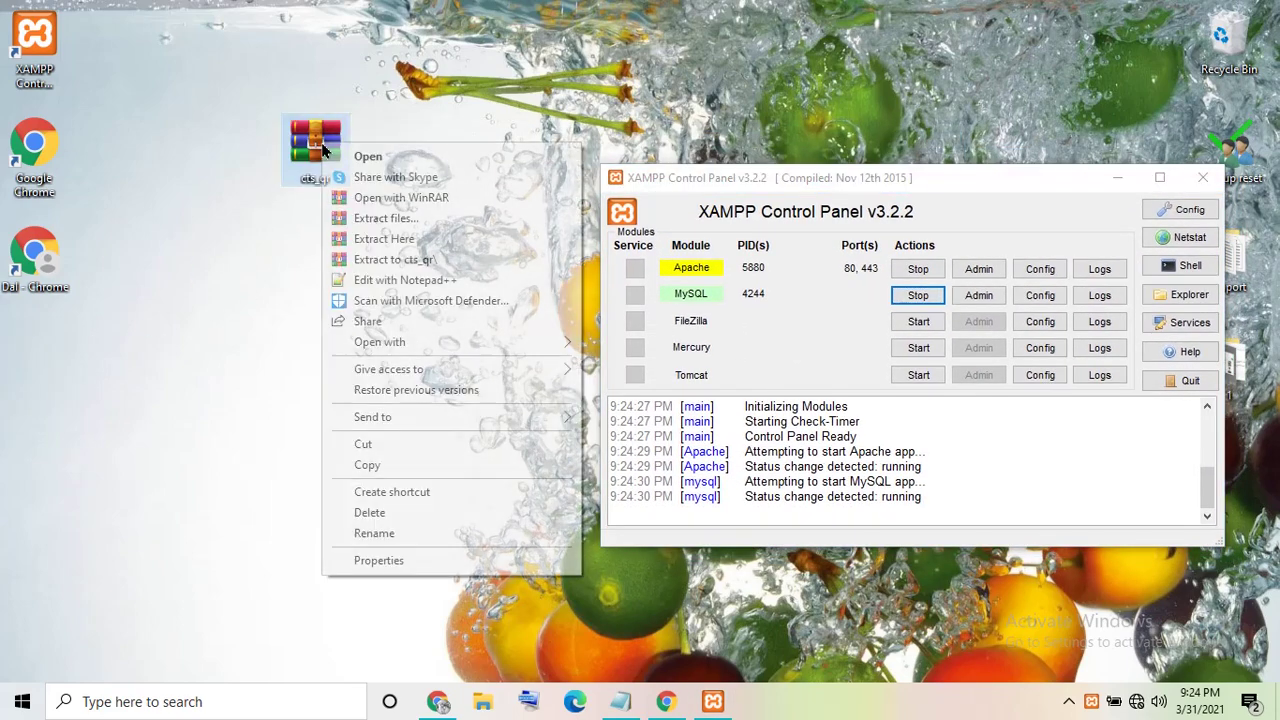
click(383, 239)
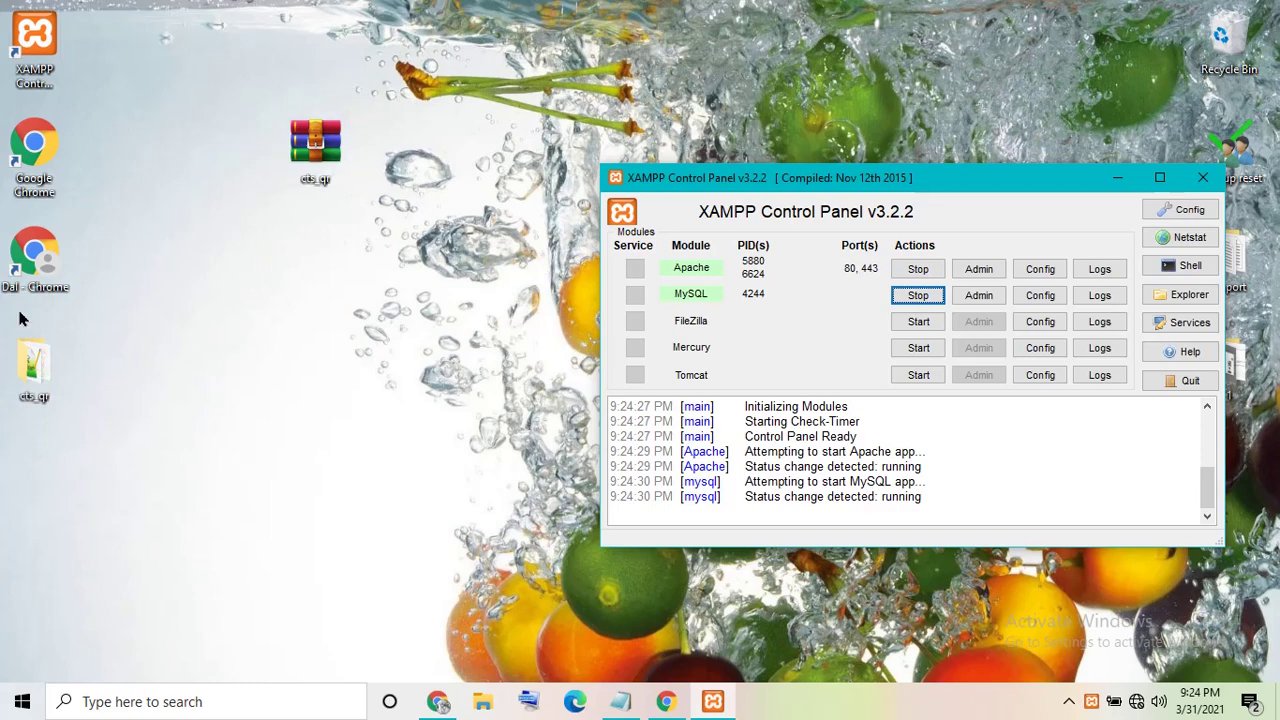
drag(34, 362, 294, 265)
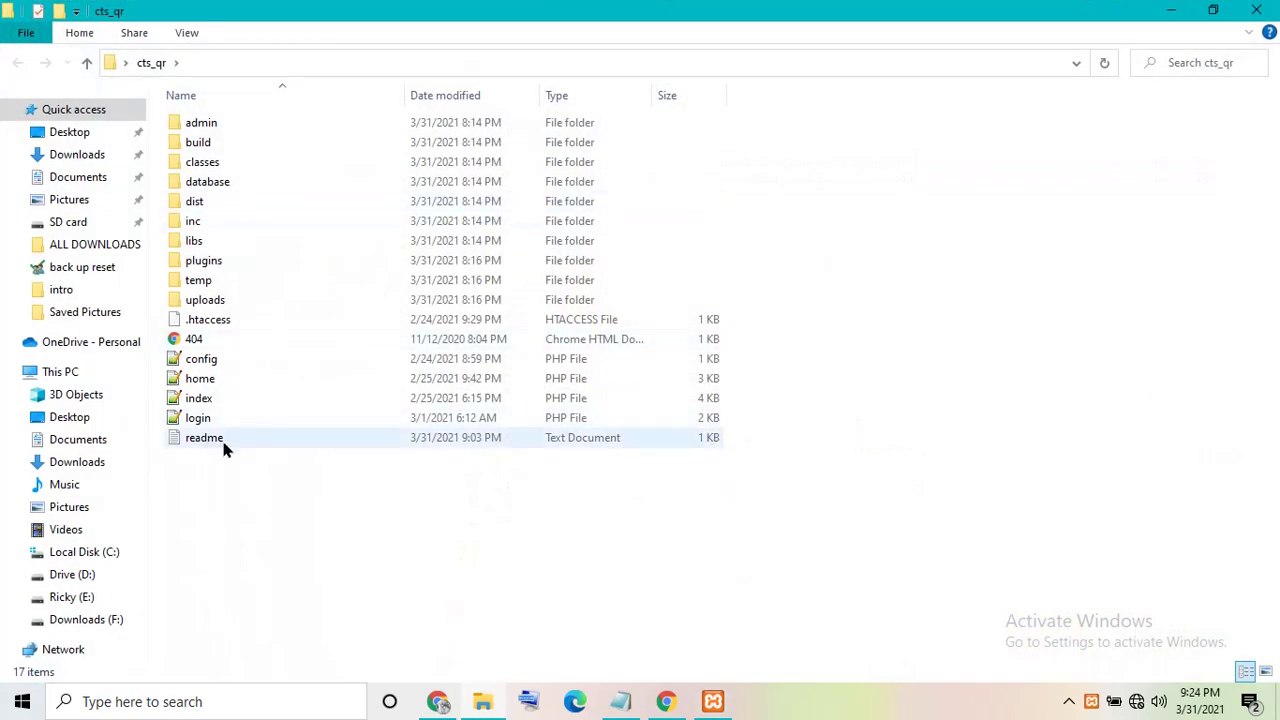
- Open the cts_qr folder's readme maximized and scroll through its setup steps
double_click(215, 440)
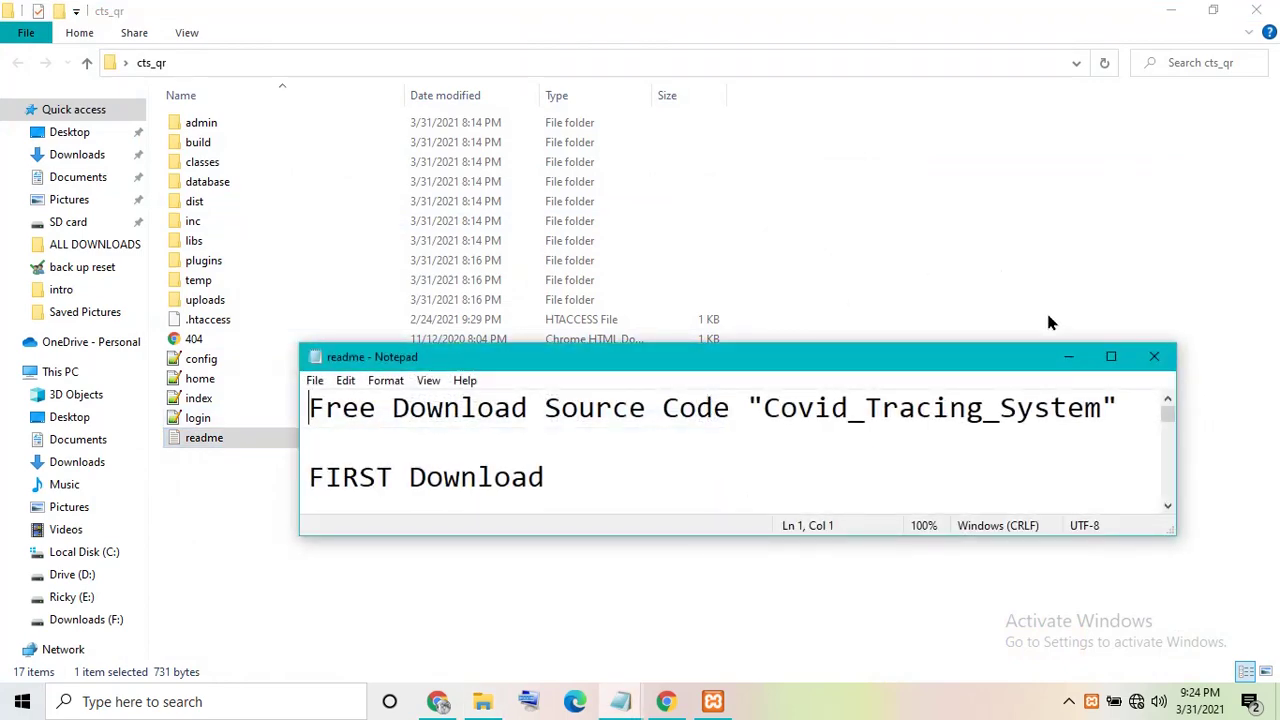
click(1111, 356)
scroll(1245, 517, down, 5)
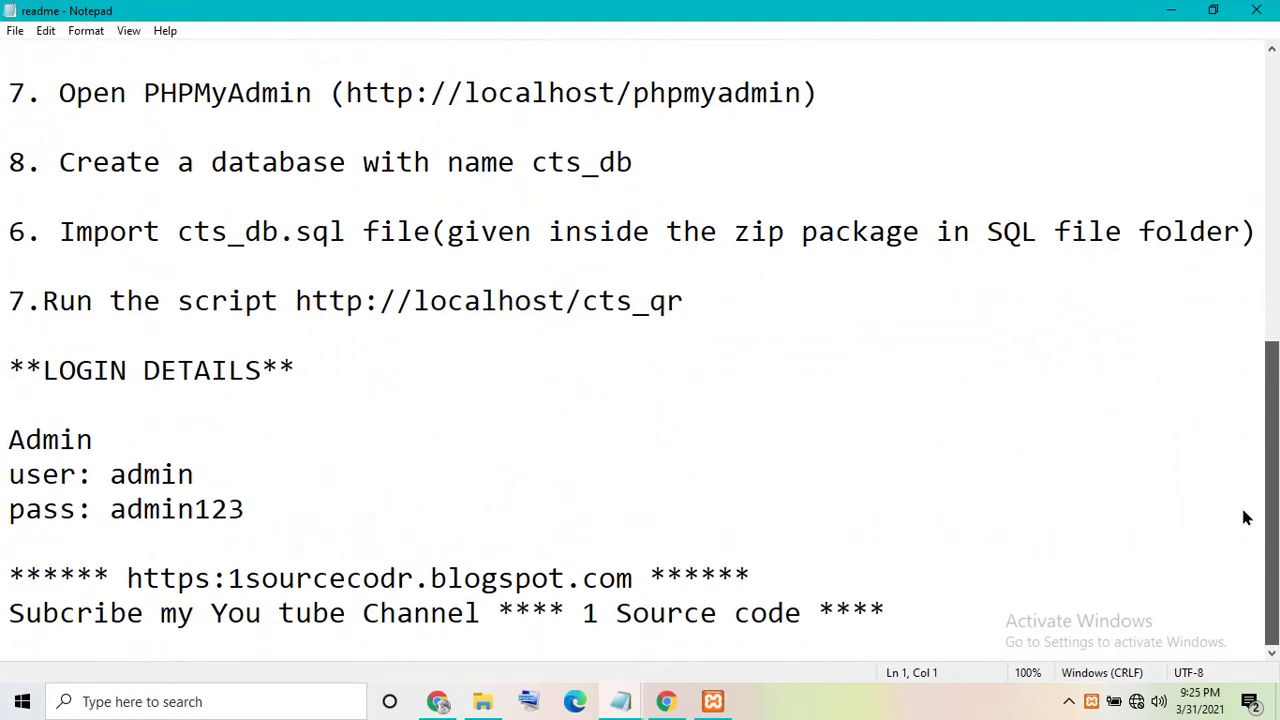
scroll(1245, 517, up, 5)
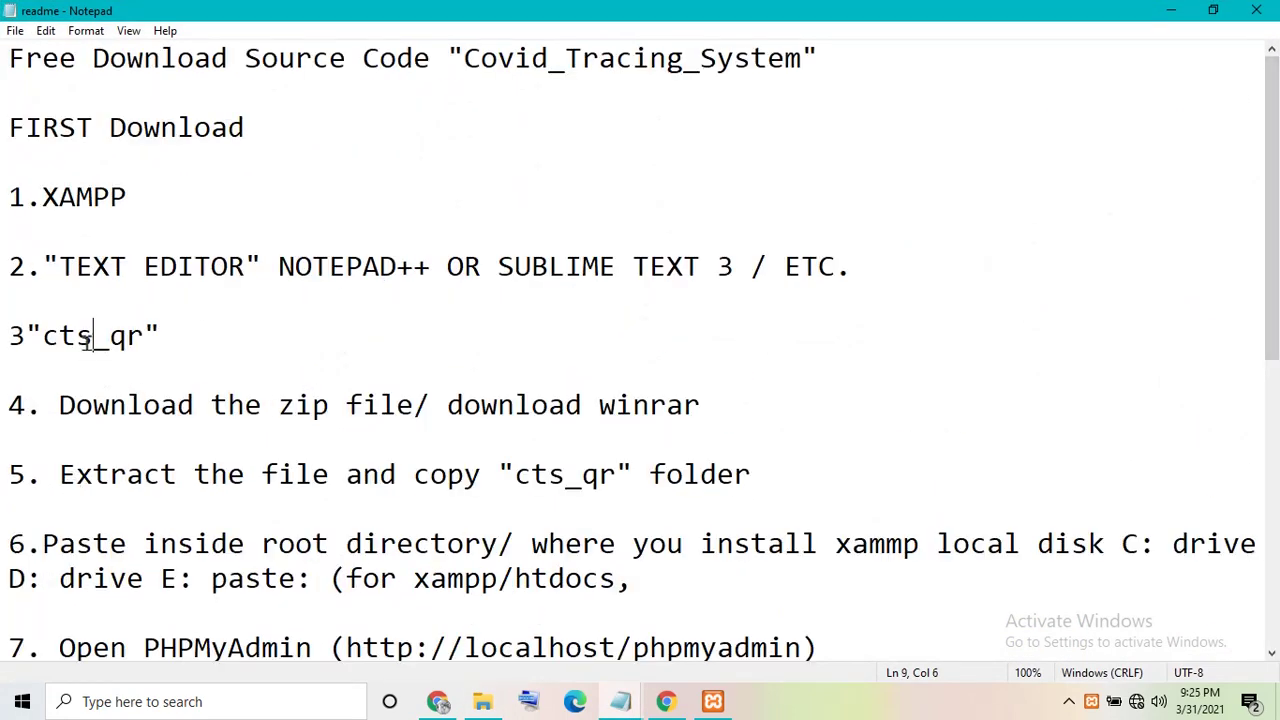
drag(250, 340, 281, 315)
scroll(1263, 145, down, 5)
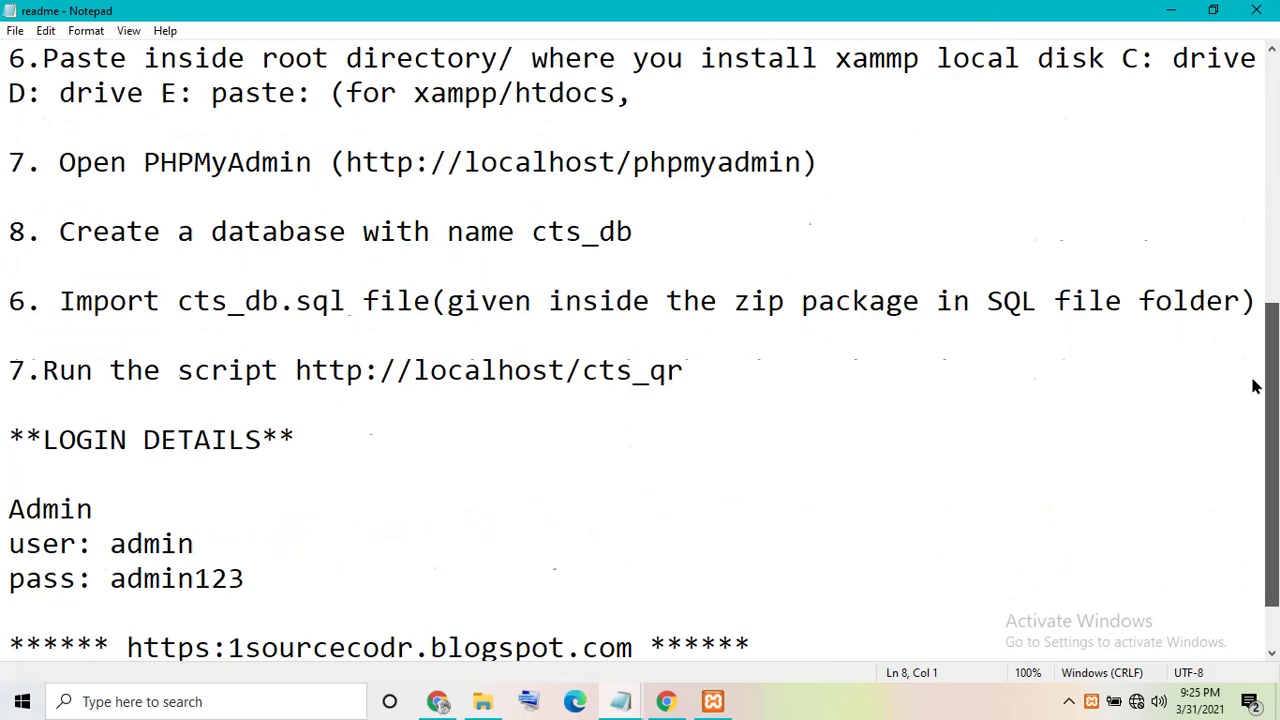
- Highlight the admin username, password and database-name notes, then close the readme and folder
click(178, 474)
double_click(178, 474)
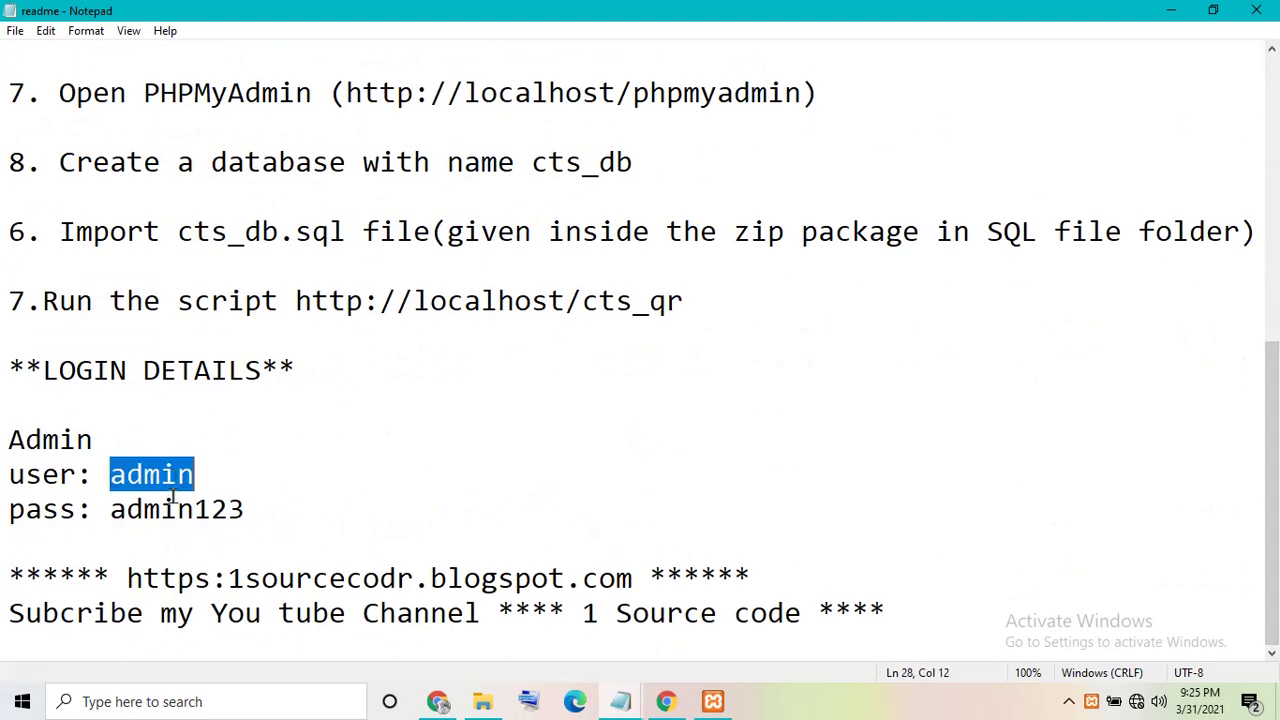
double_click(177, 508)
click(493, 300)
drag(632, 300, 667, 300)
double_click(508, 164)
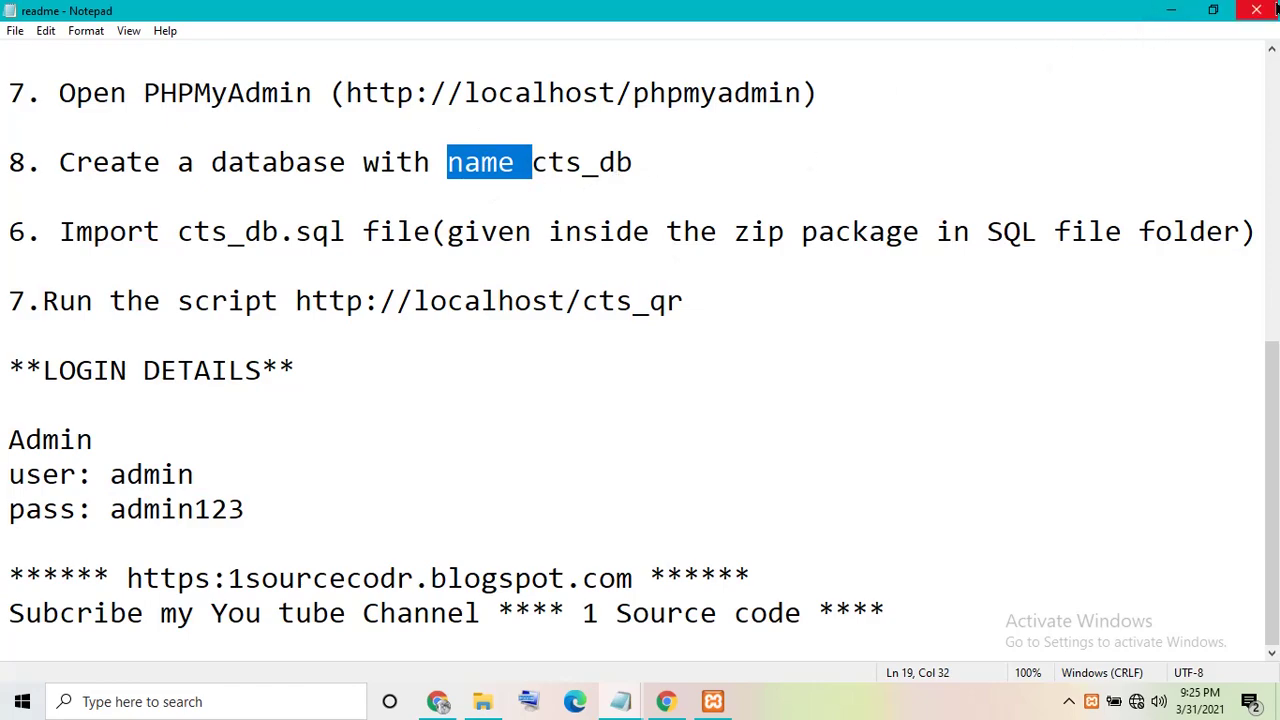
click(1257, 10)
click(1272, 10)
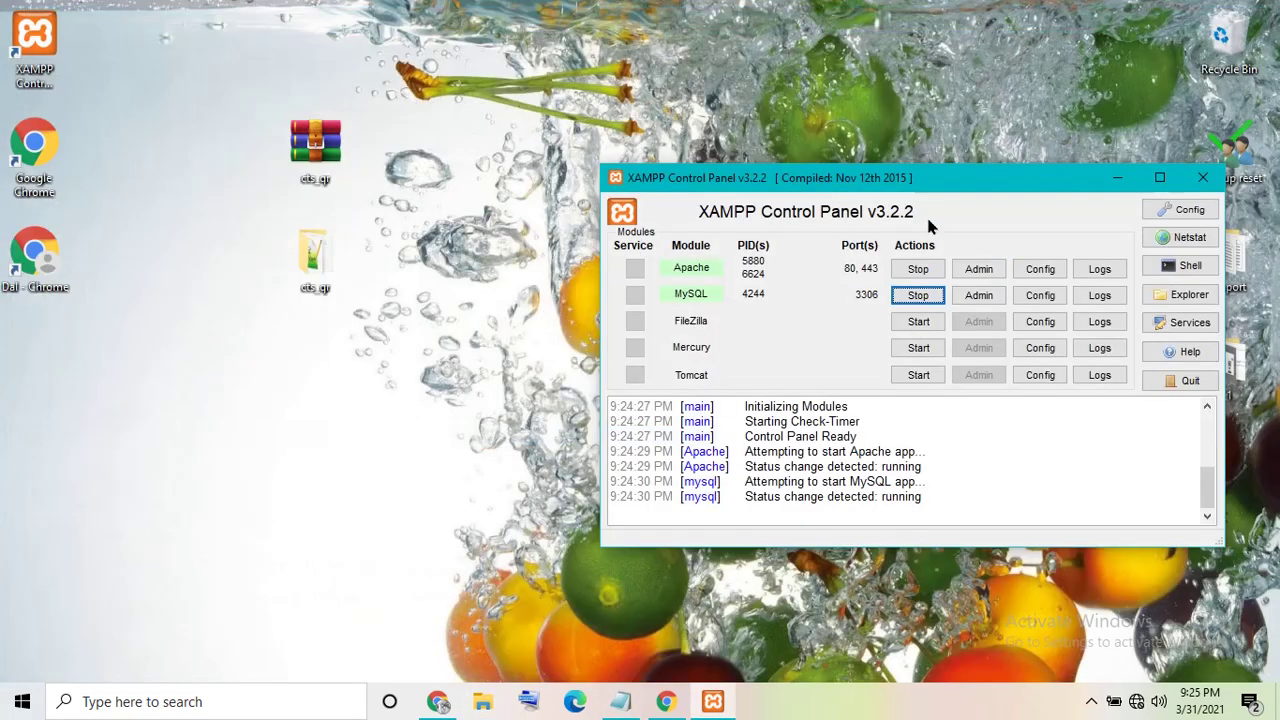
- Minimize XAMPP, open Chrome, and replace the Notepad caption with 'type localho'
click(1116, 179)
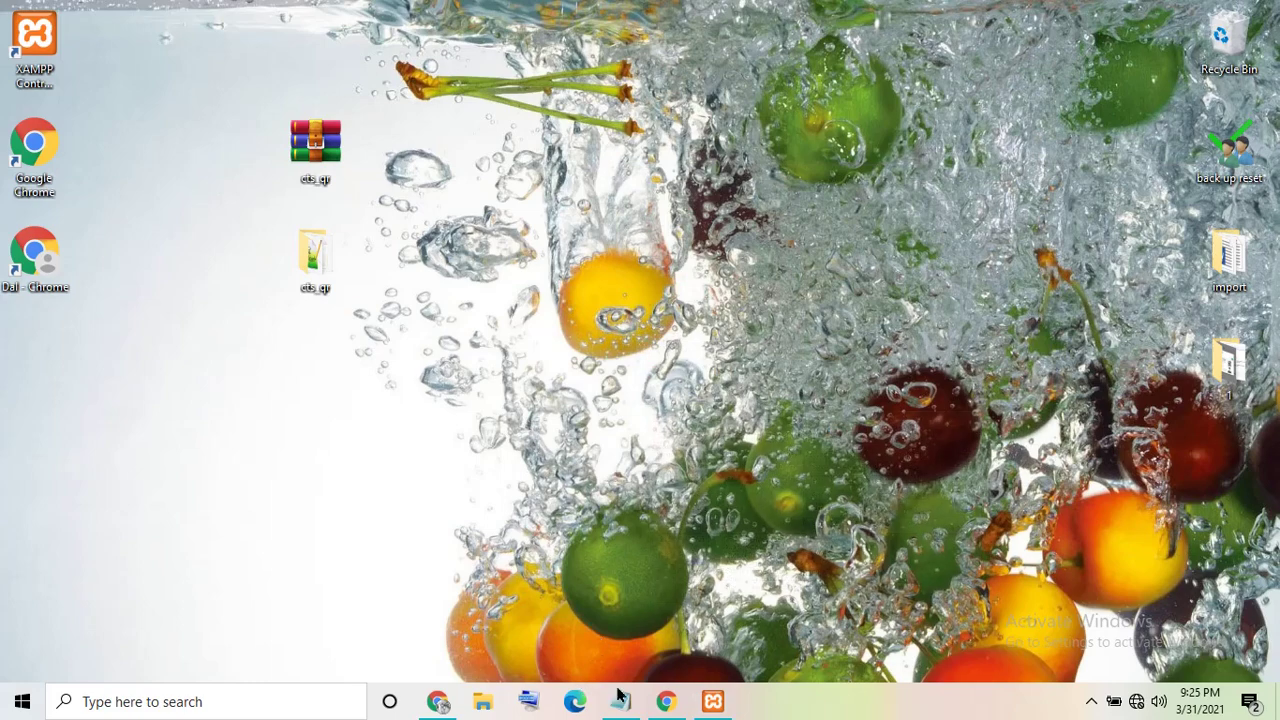
click(667, 703)
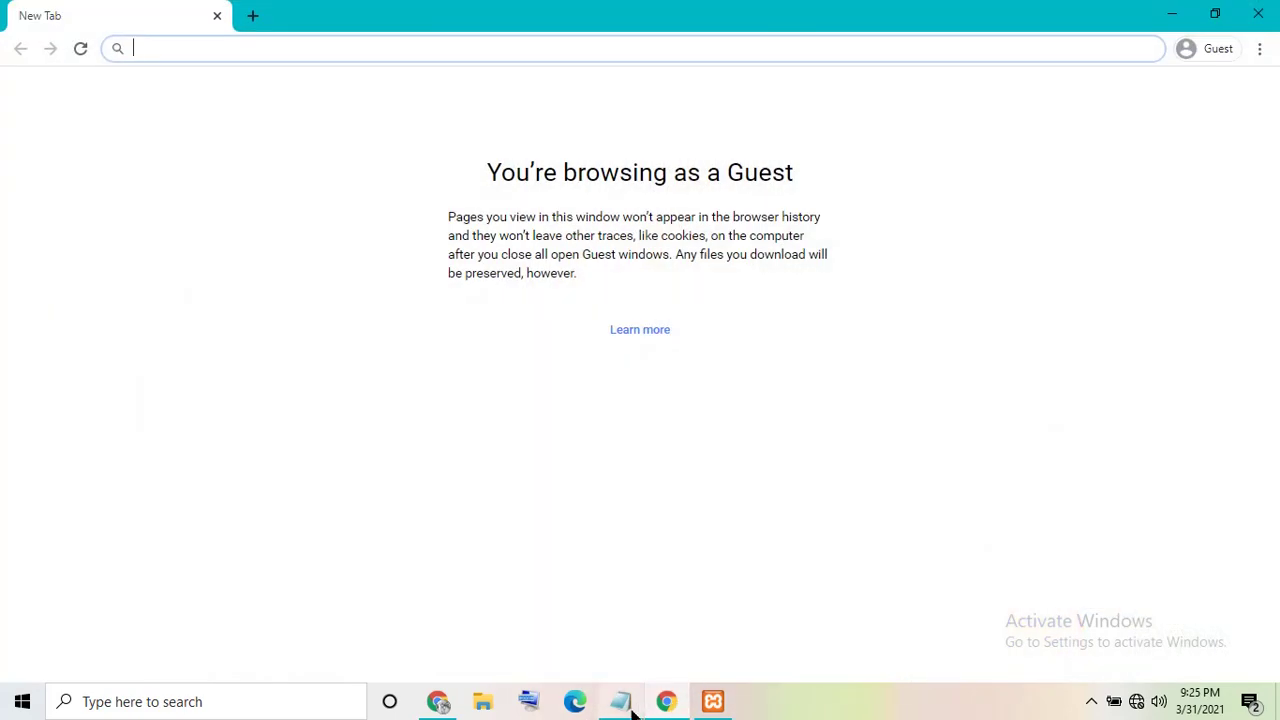
click(624, 704)
drag(860, 415, 2, 508)
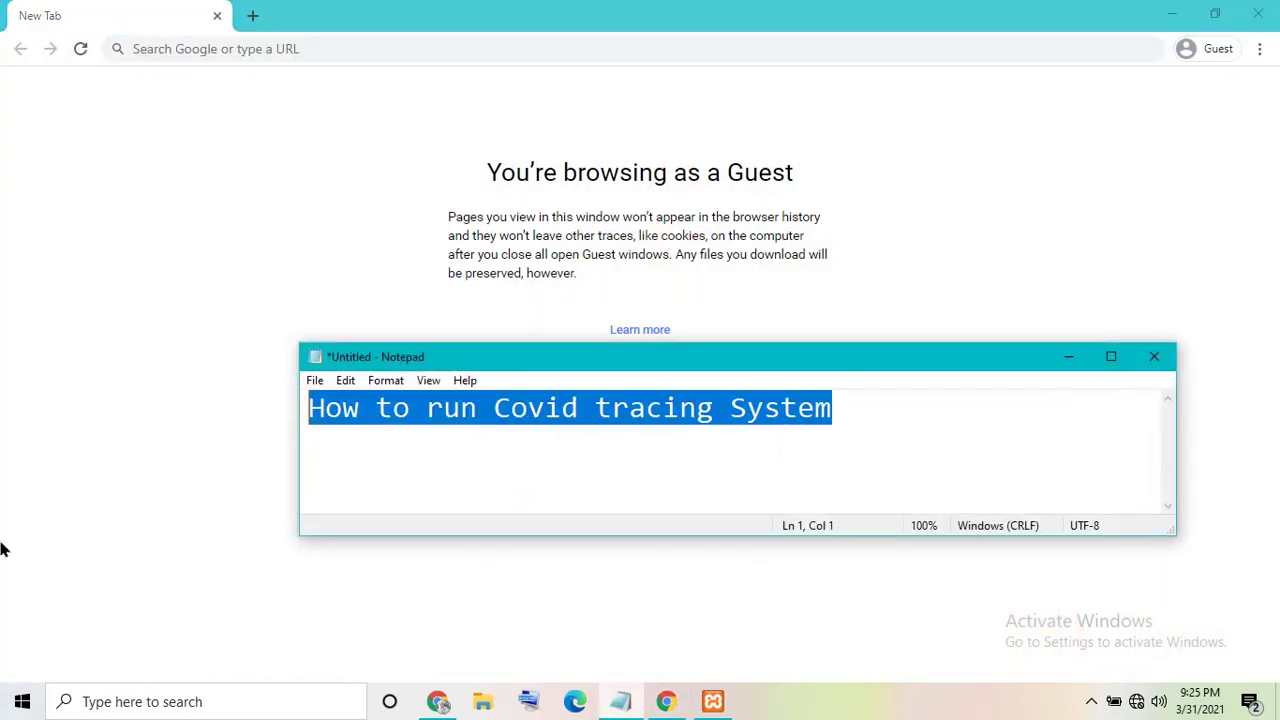
key(Delete)
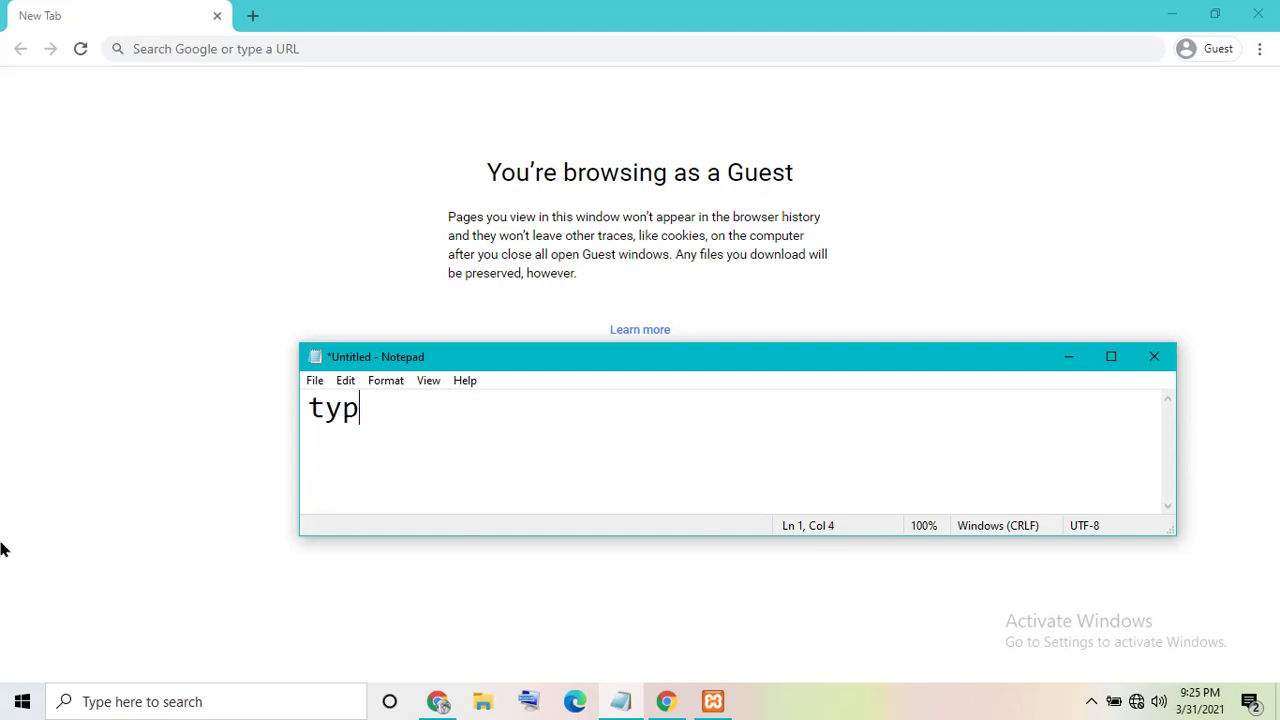
text(type localhost any browser)
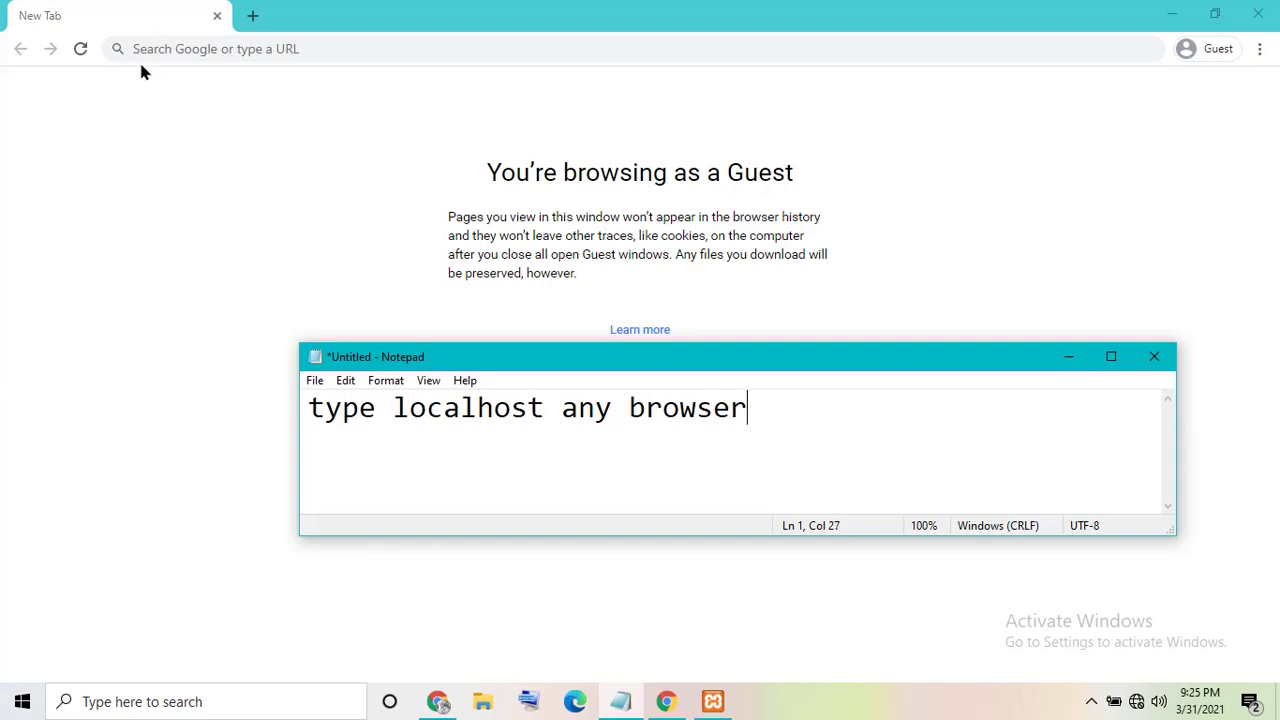
- Load localhost in Chrome to bring up the XAMPP dashboard
click(201, 48)
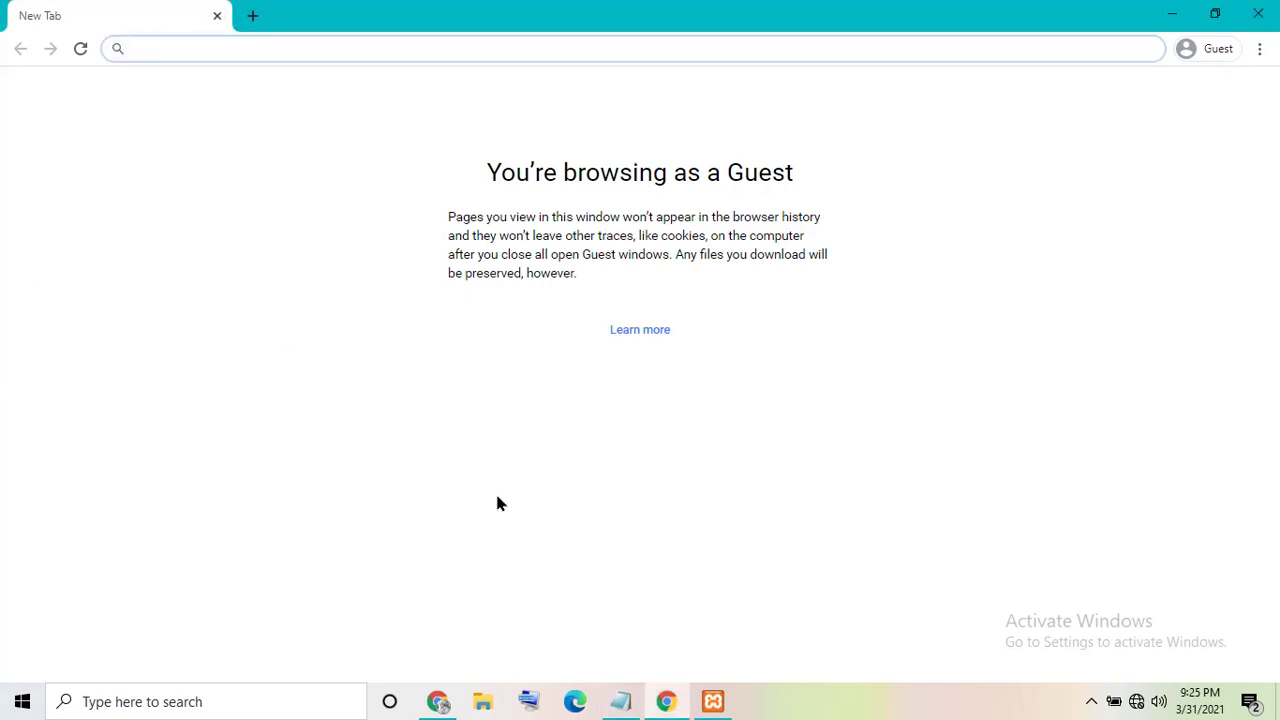
text(localhost)
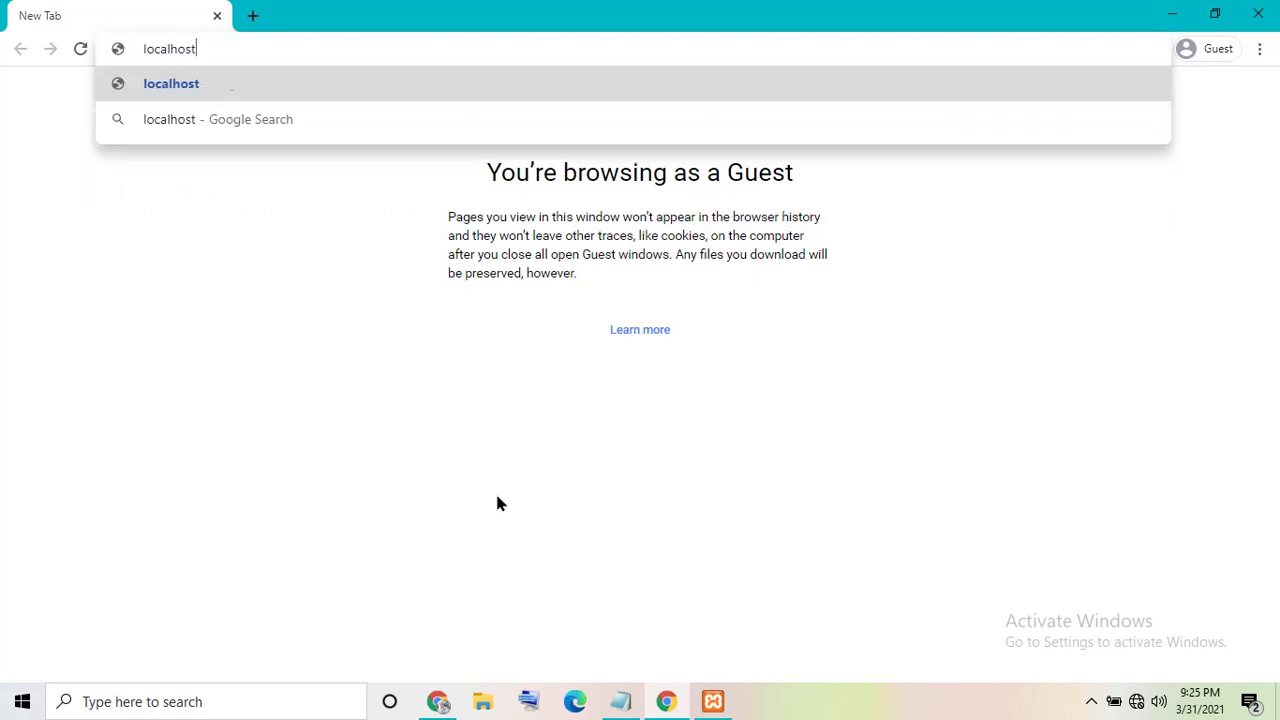
key(Return)
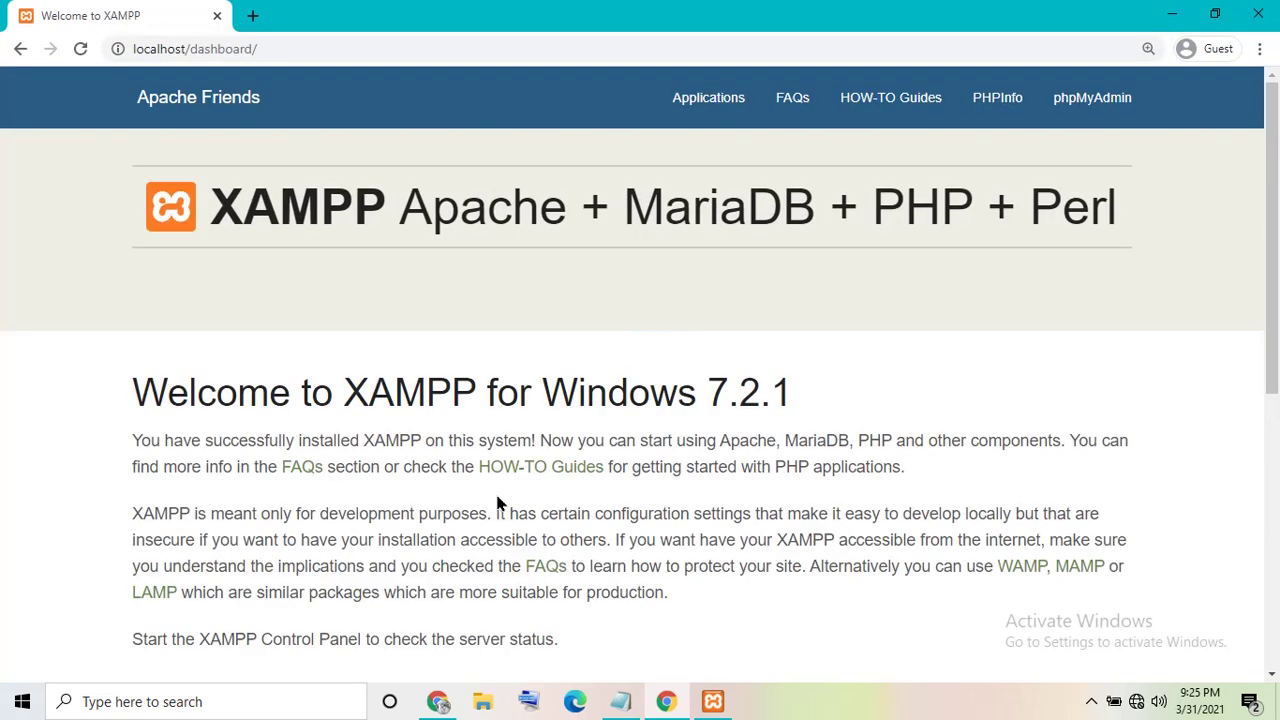
- Open phpMyAdmin's New database page, caption the note 'Create database', then hide Chrome and Notepad
click(1070, 128)
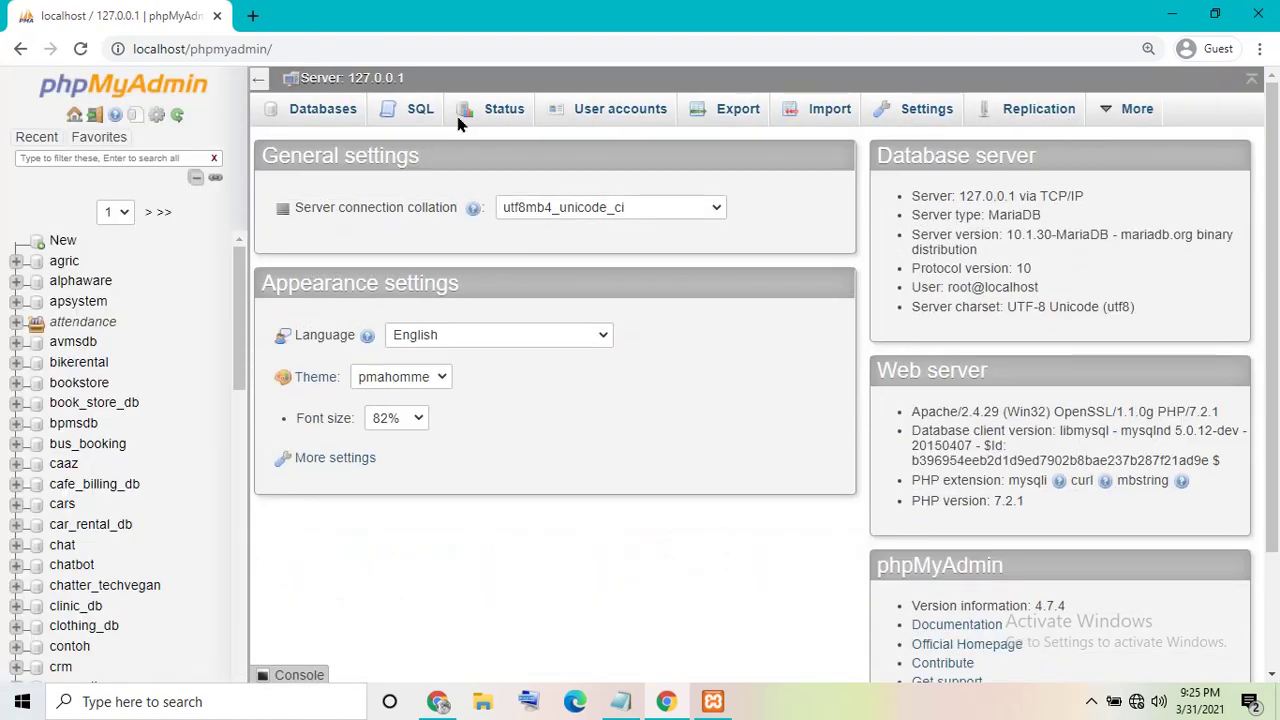
click(60, 245)
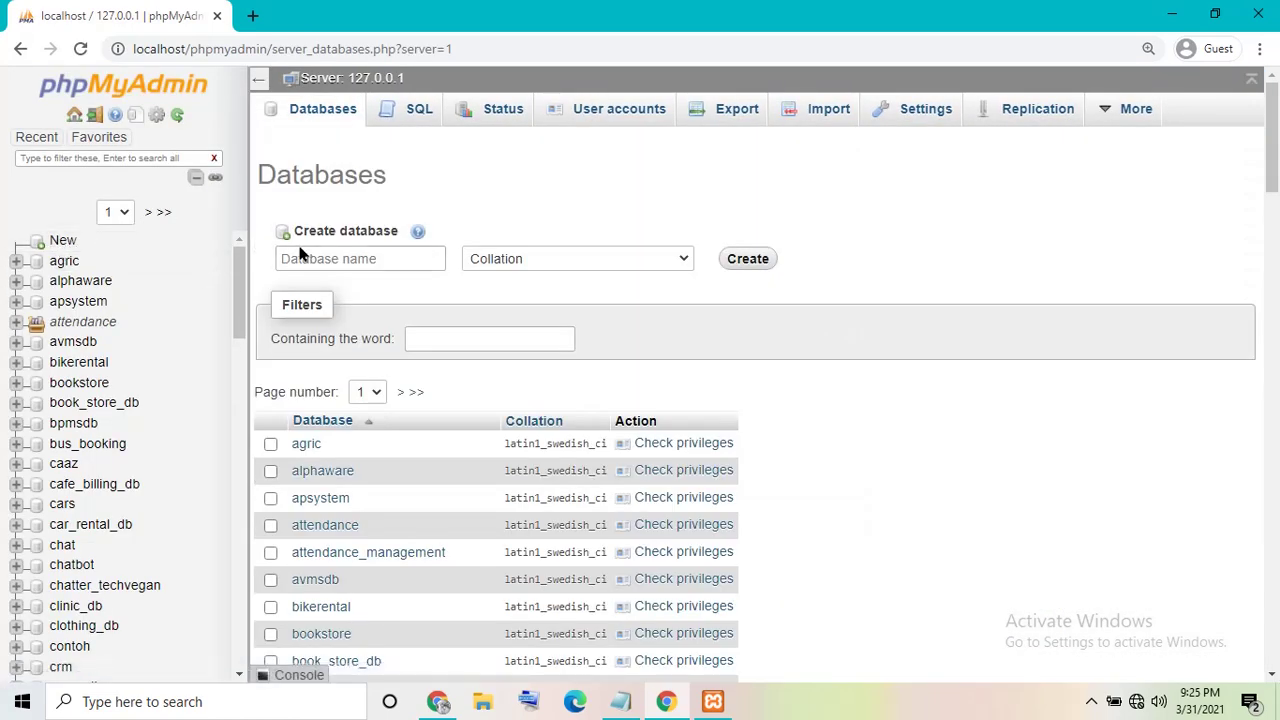
click(620, 701)
key(ctrl+a)
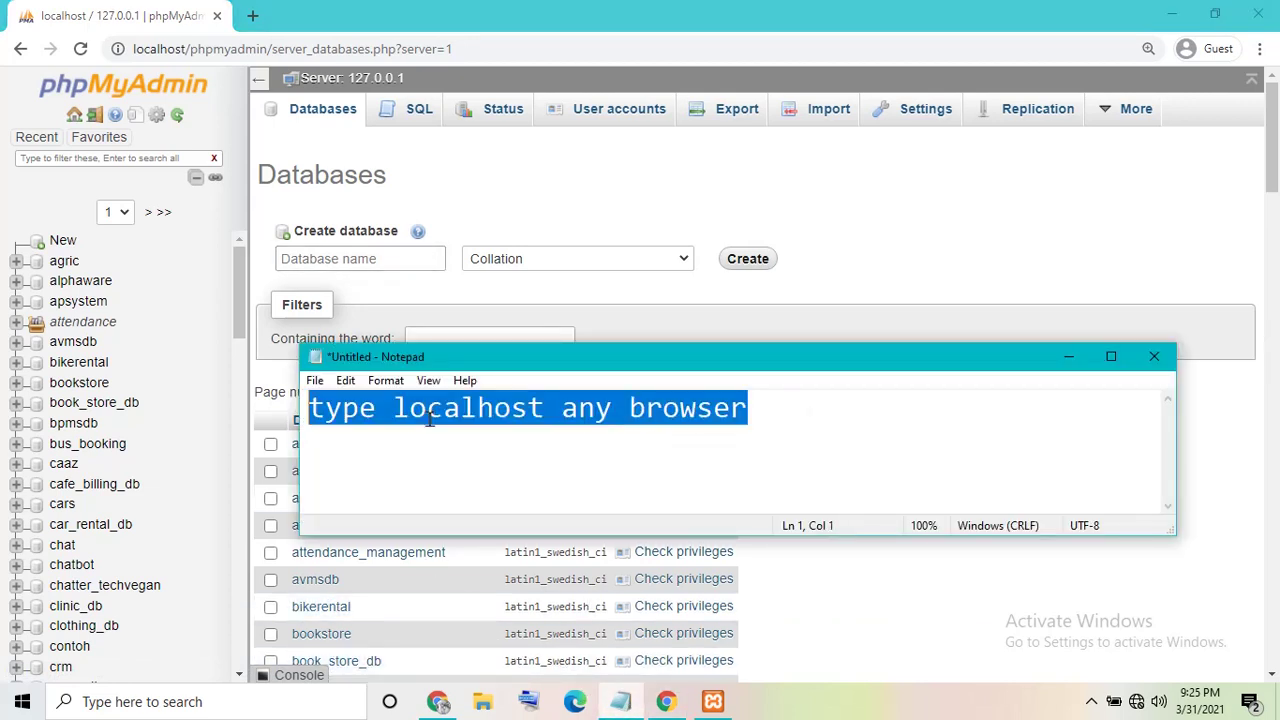
text(C)
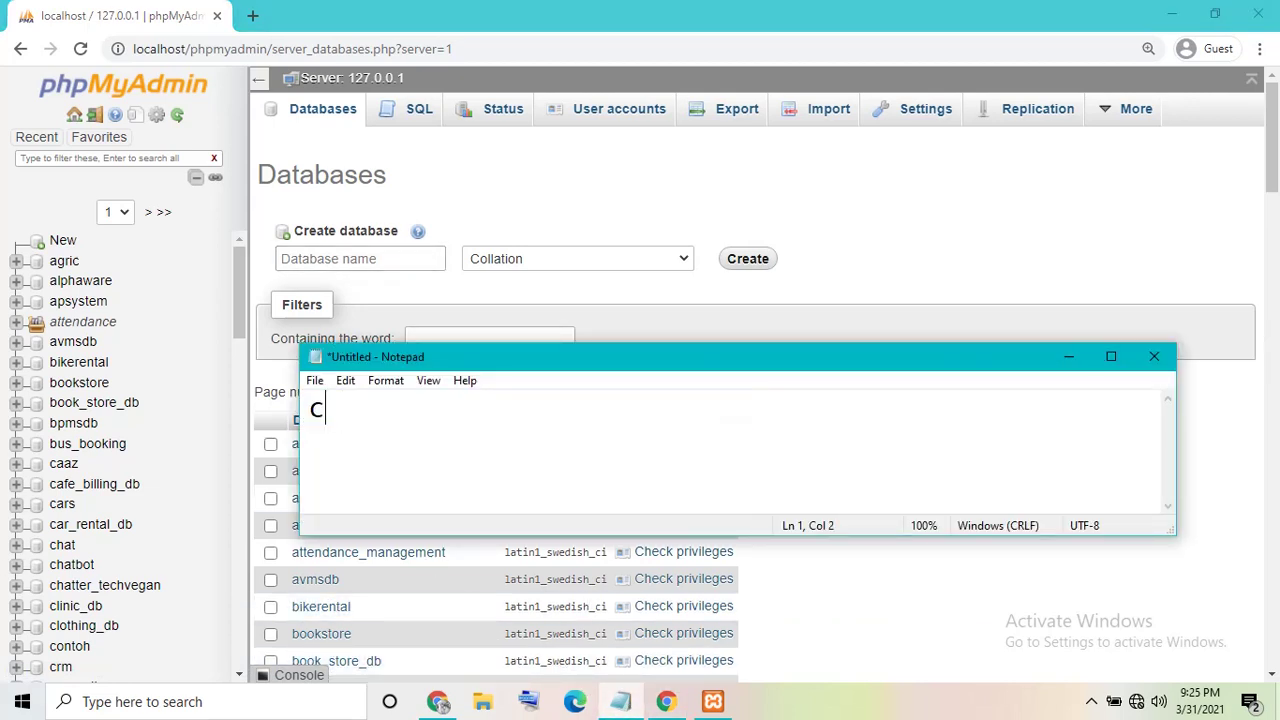
text(reate database \)
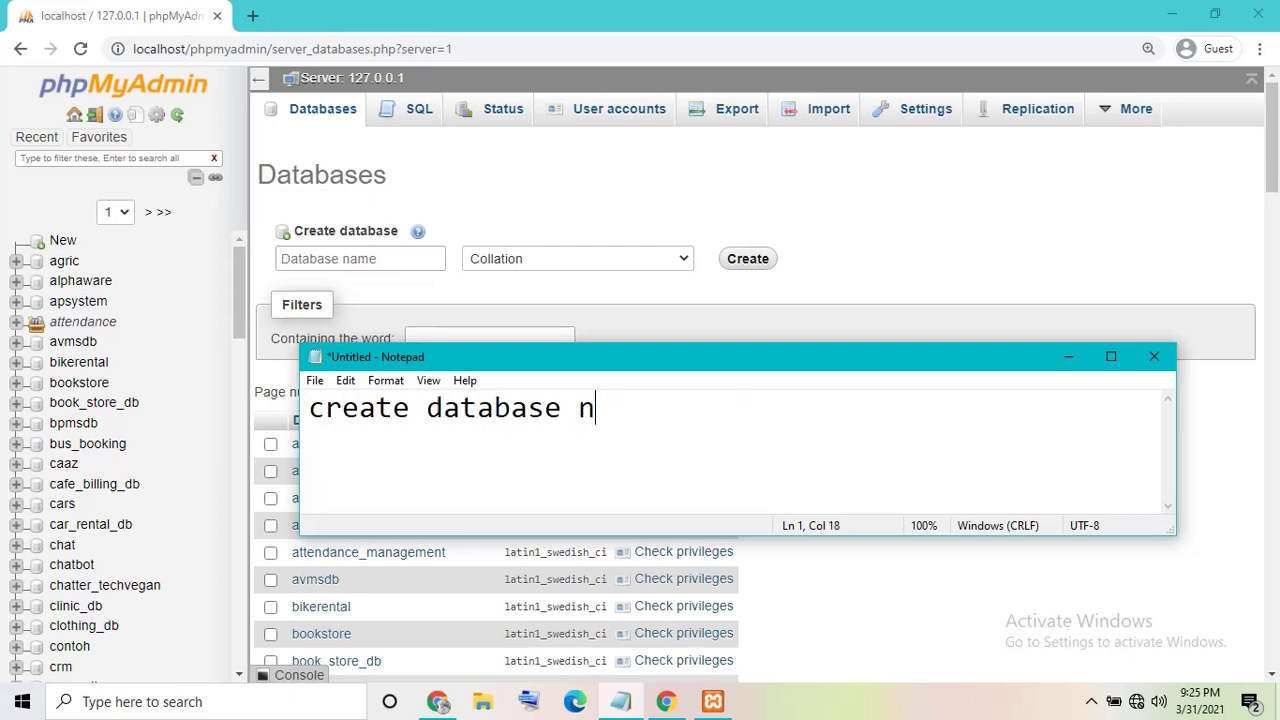
key(BackSpace)
click(1172, 15)
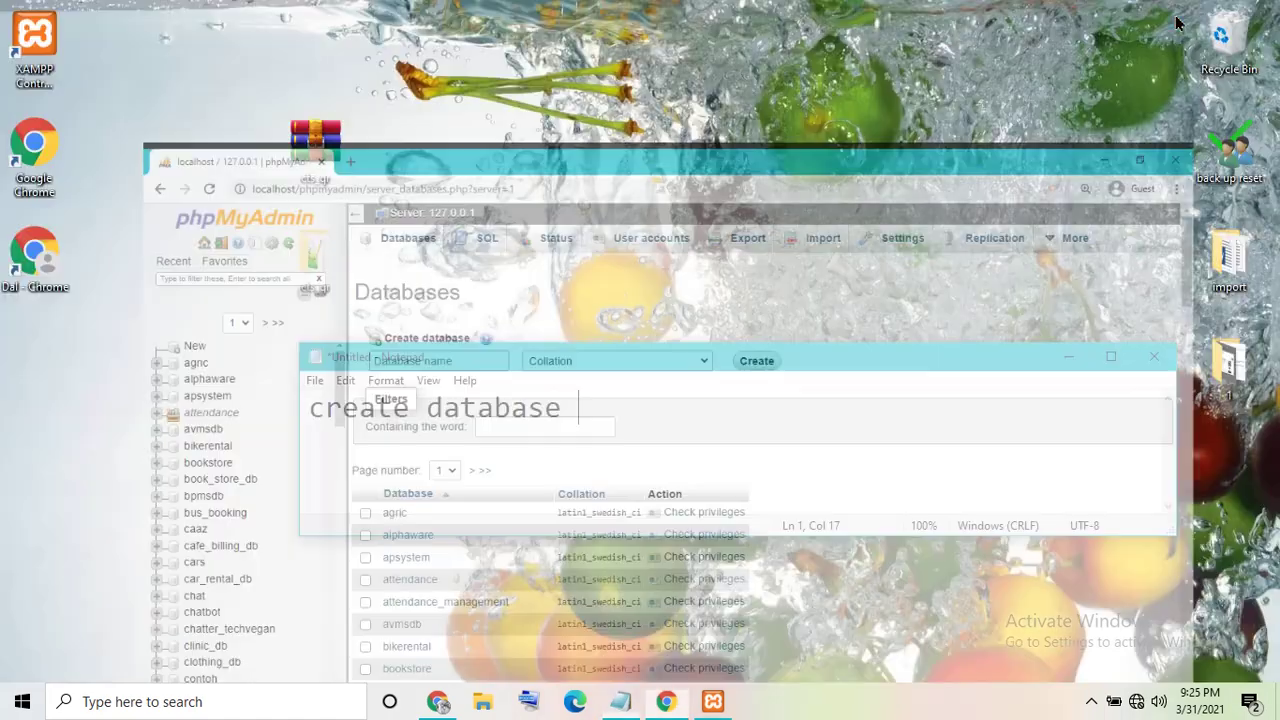
click(1068, 356)
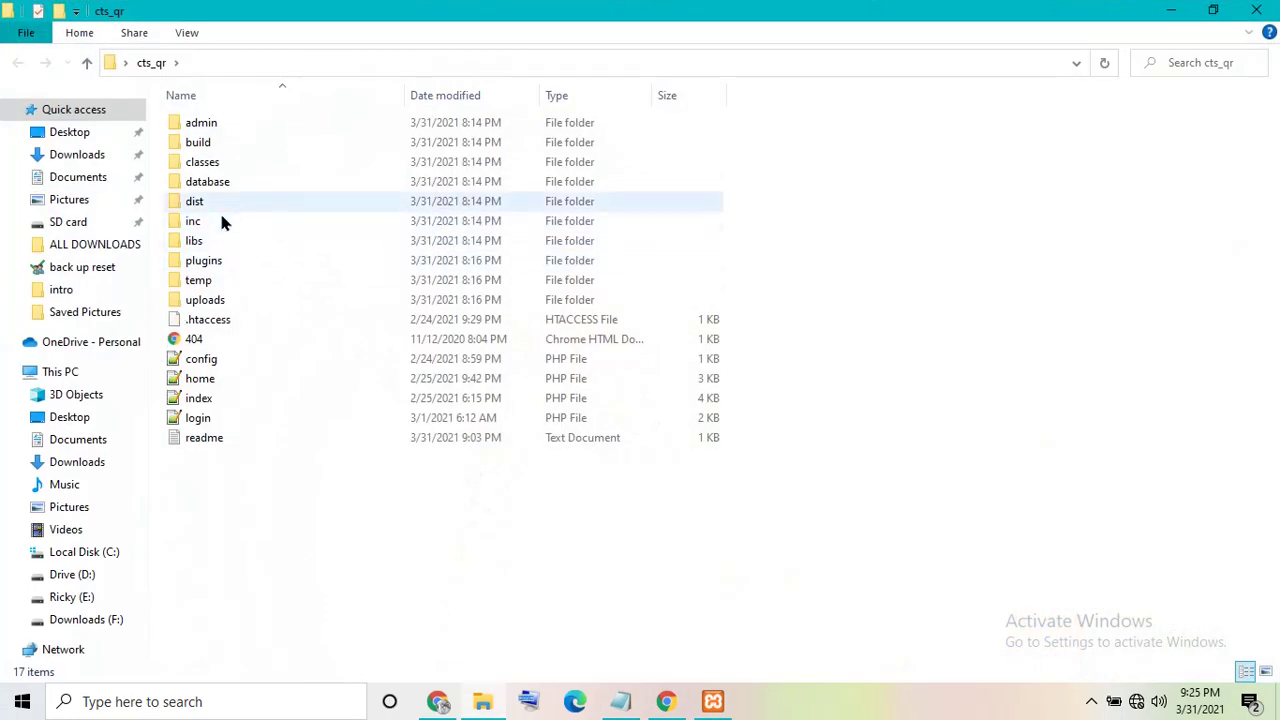
- Copy the name 'cts_db' from the cts_db.sql file in cts_qr's database folder
click(230, 184)
double_click(231, 190)
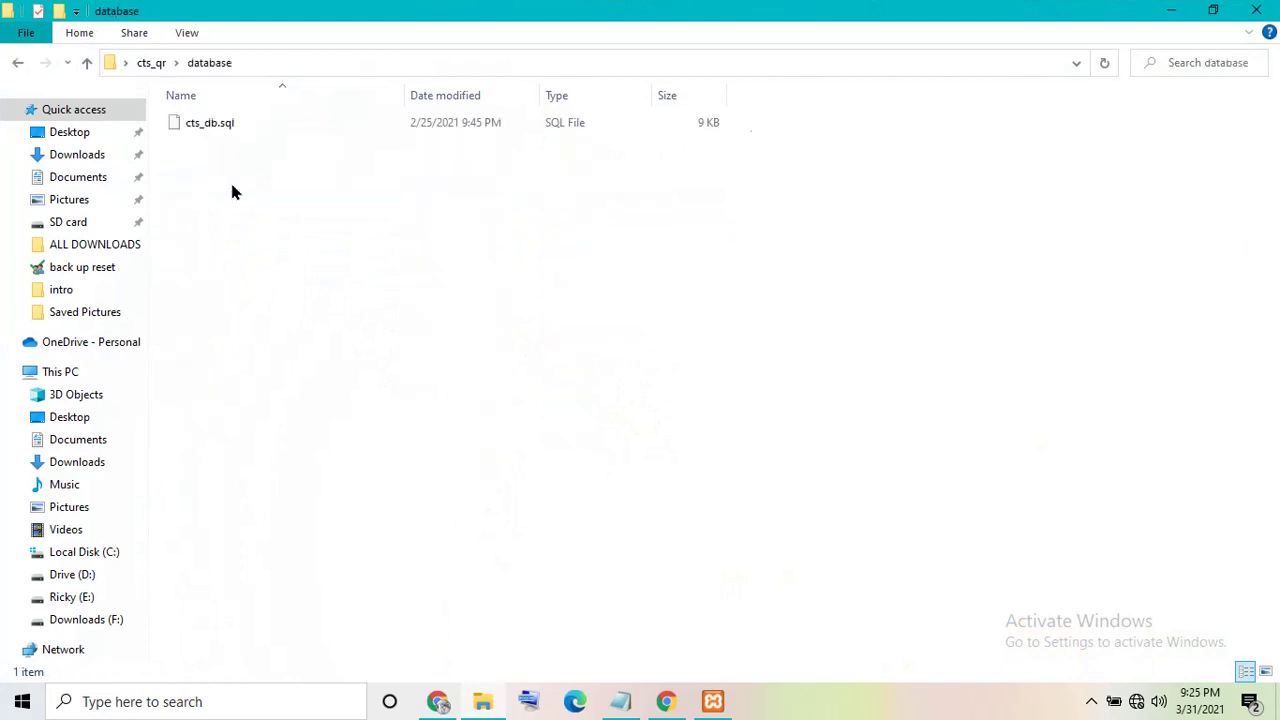
click(200, 125)
right_click(200, 125)
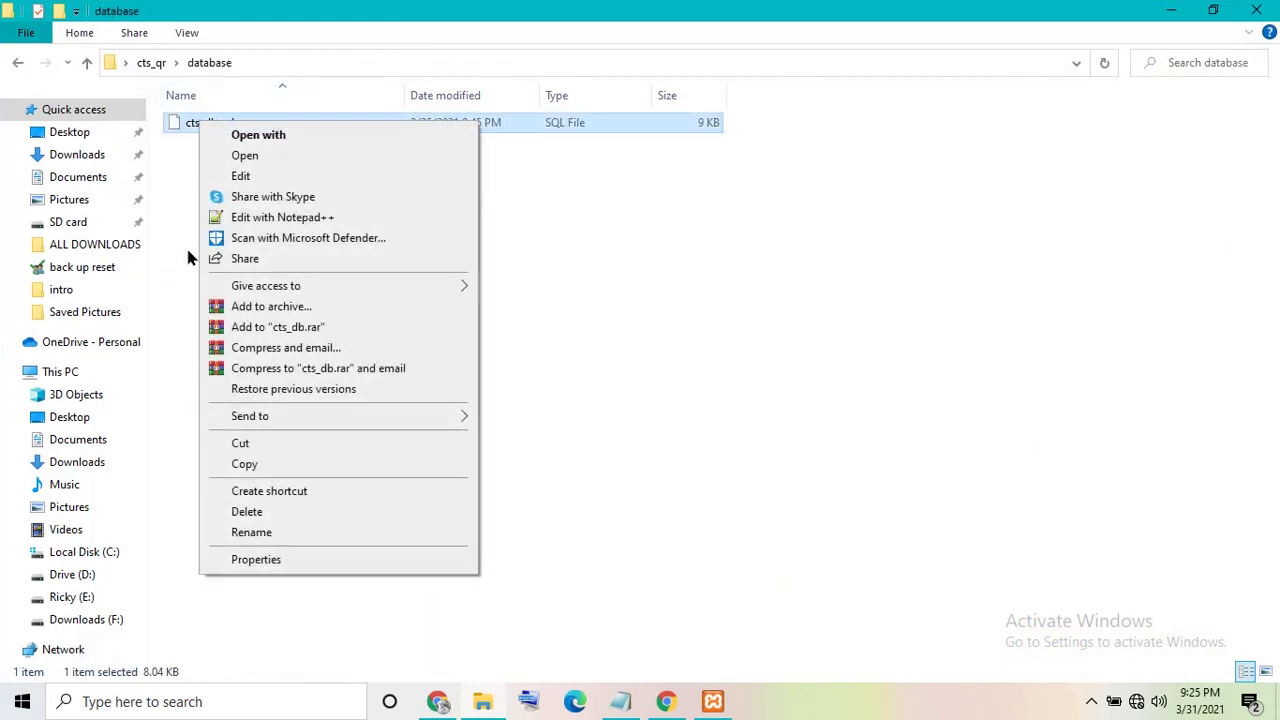
click(251, 532)
right_click(200, 122)
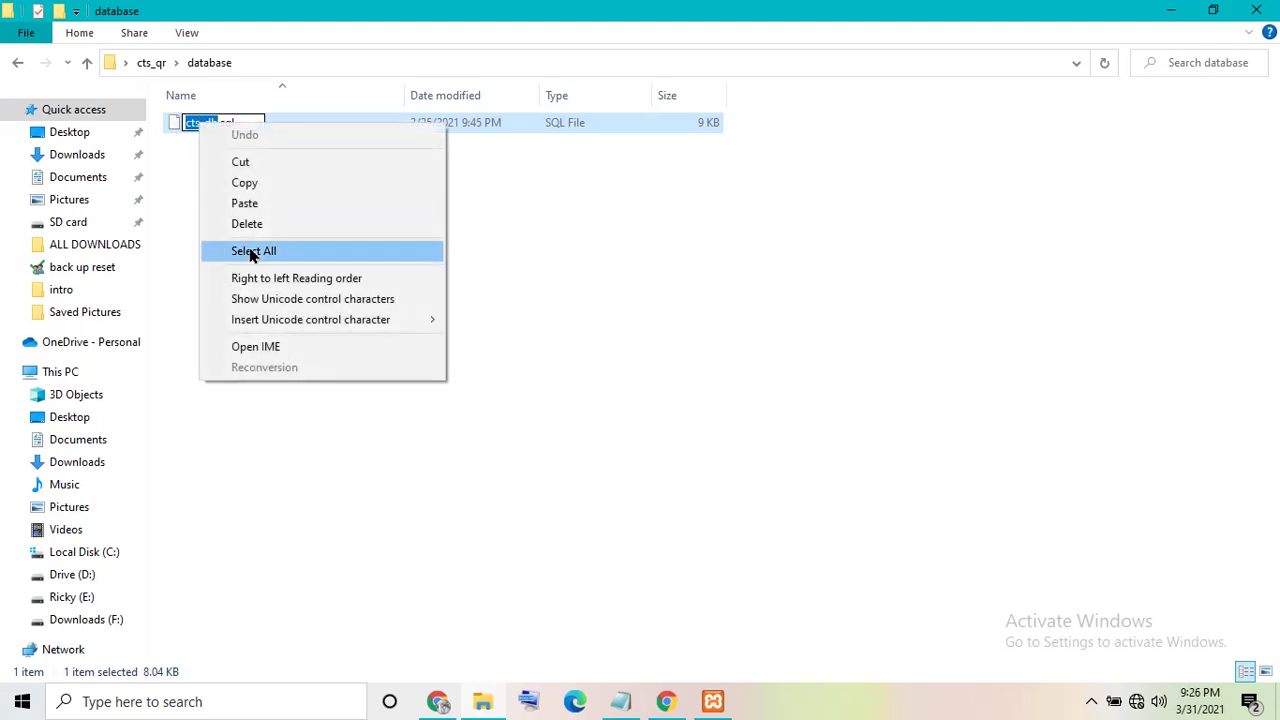
click(245, 183)
- Create a new phpMyAdmin database named cts_db with the default collation
click(665, 701)
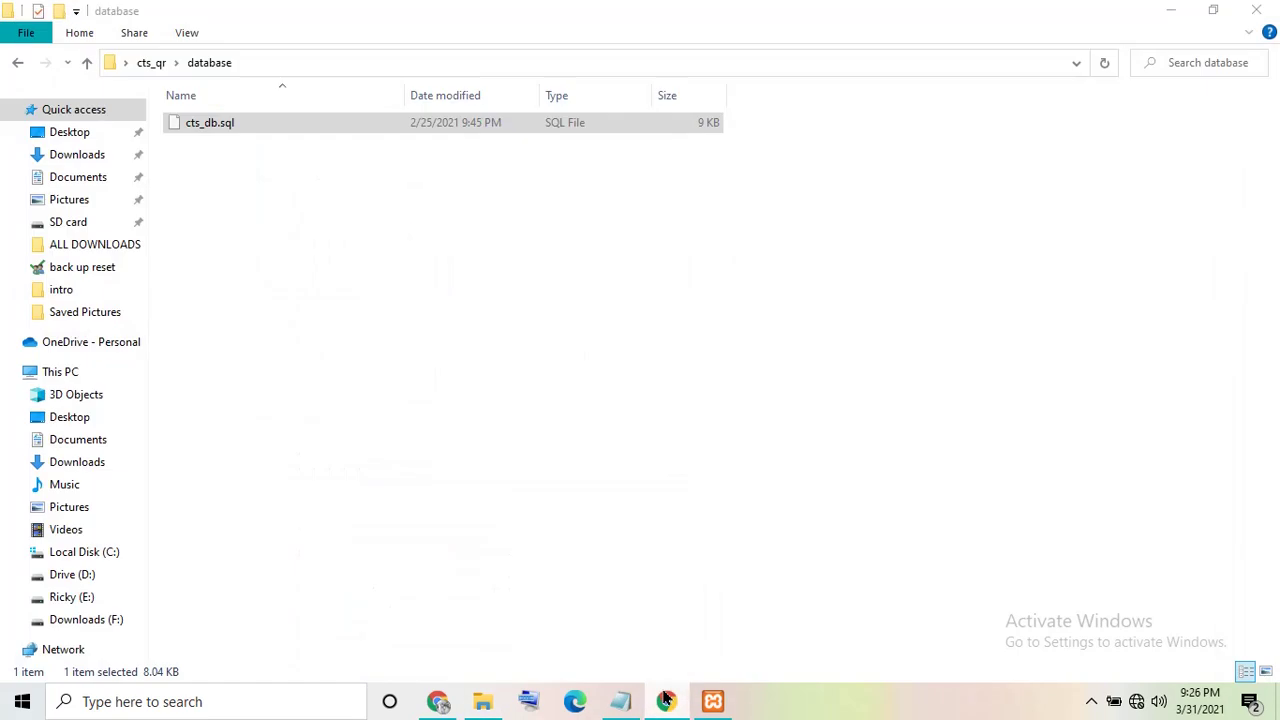
click(665, 701)
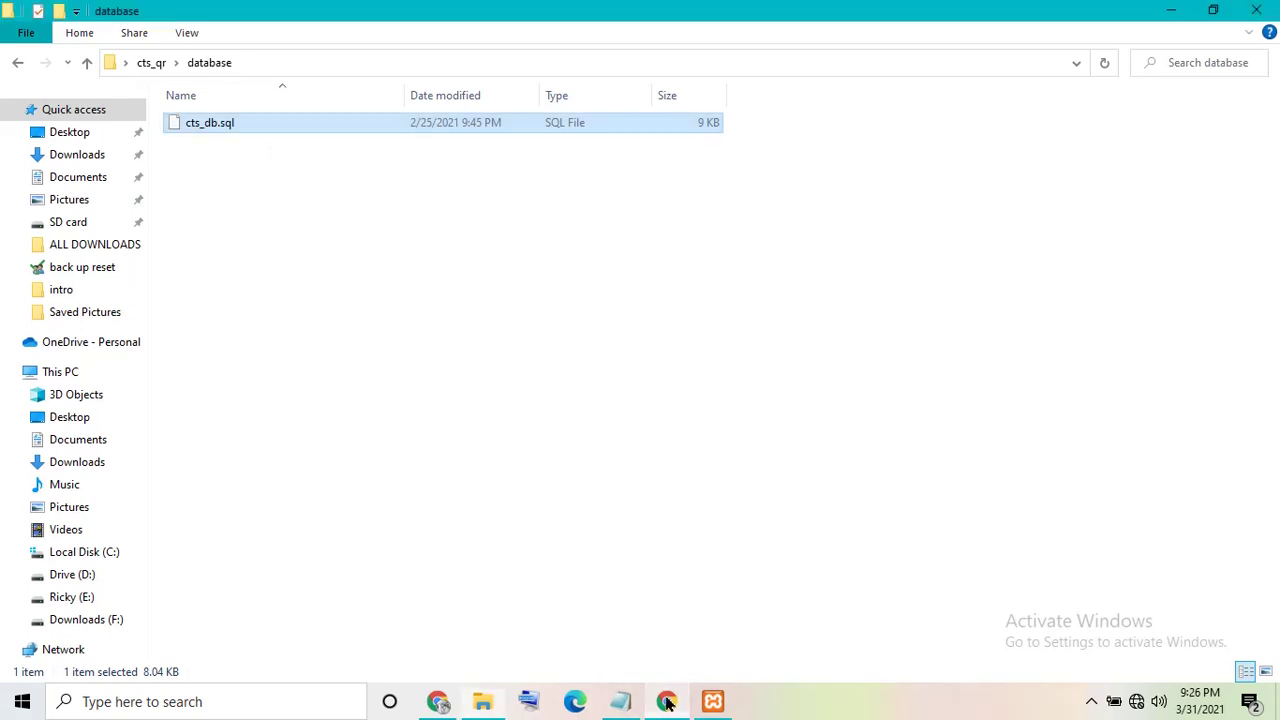
click(677, 706)
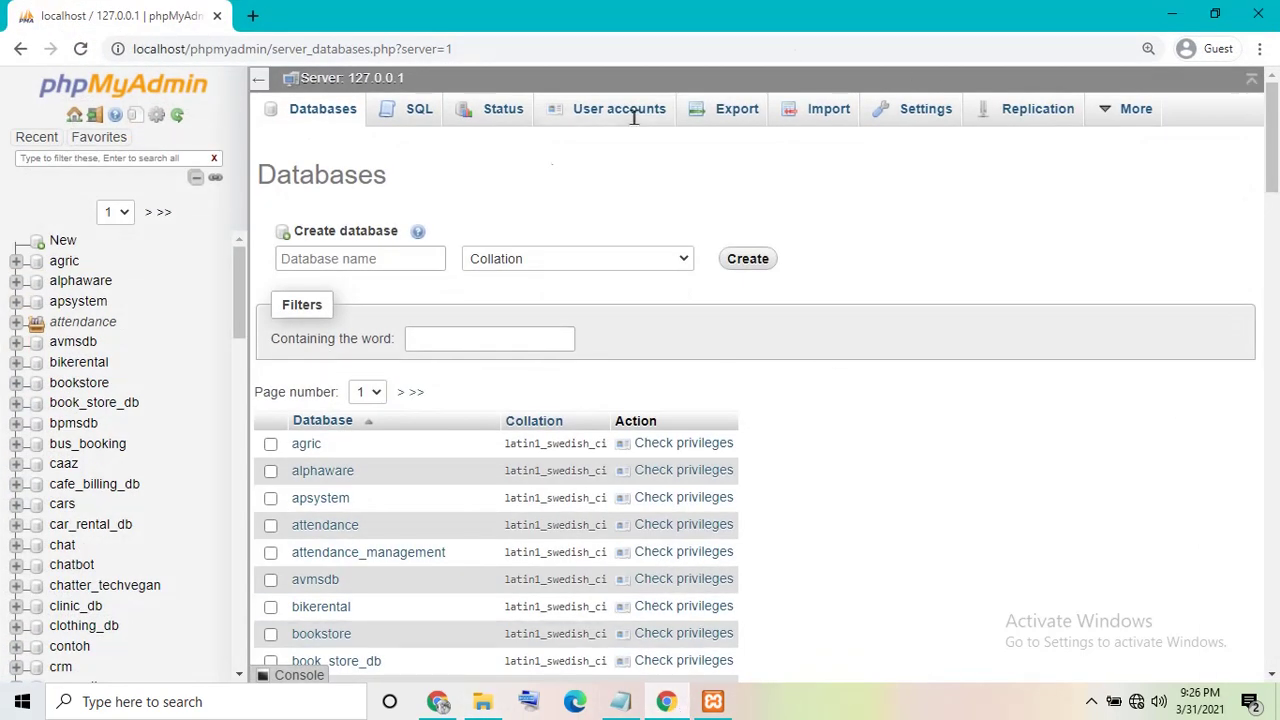
right_click(334, 258)
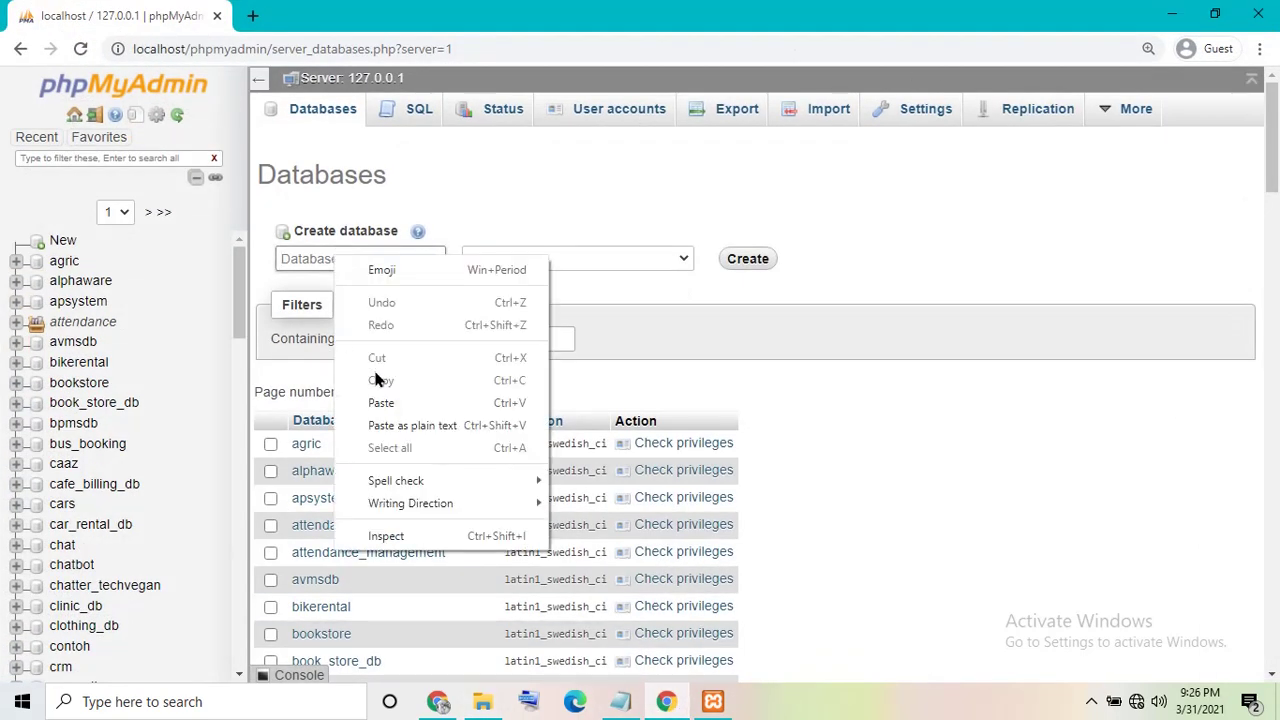
click(383, 402)
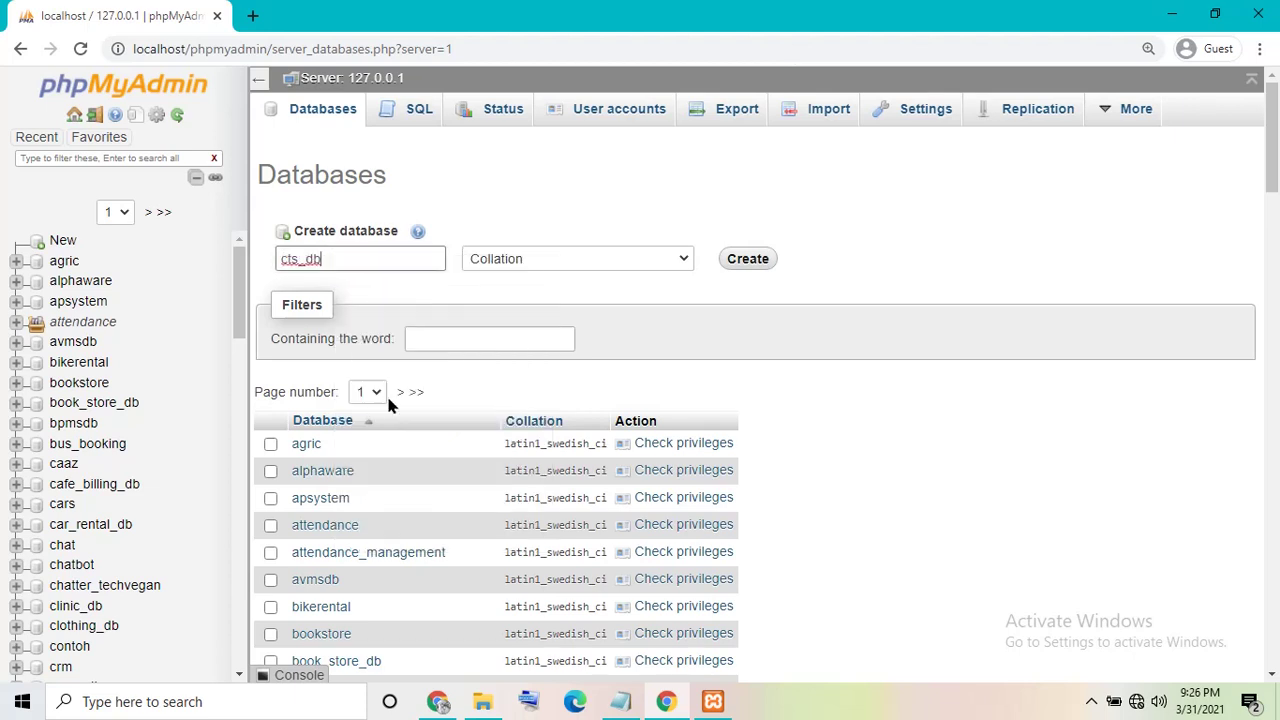
click(620, 265)
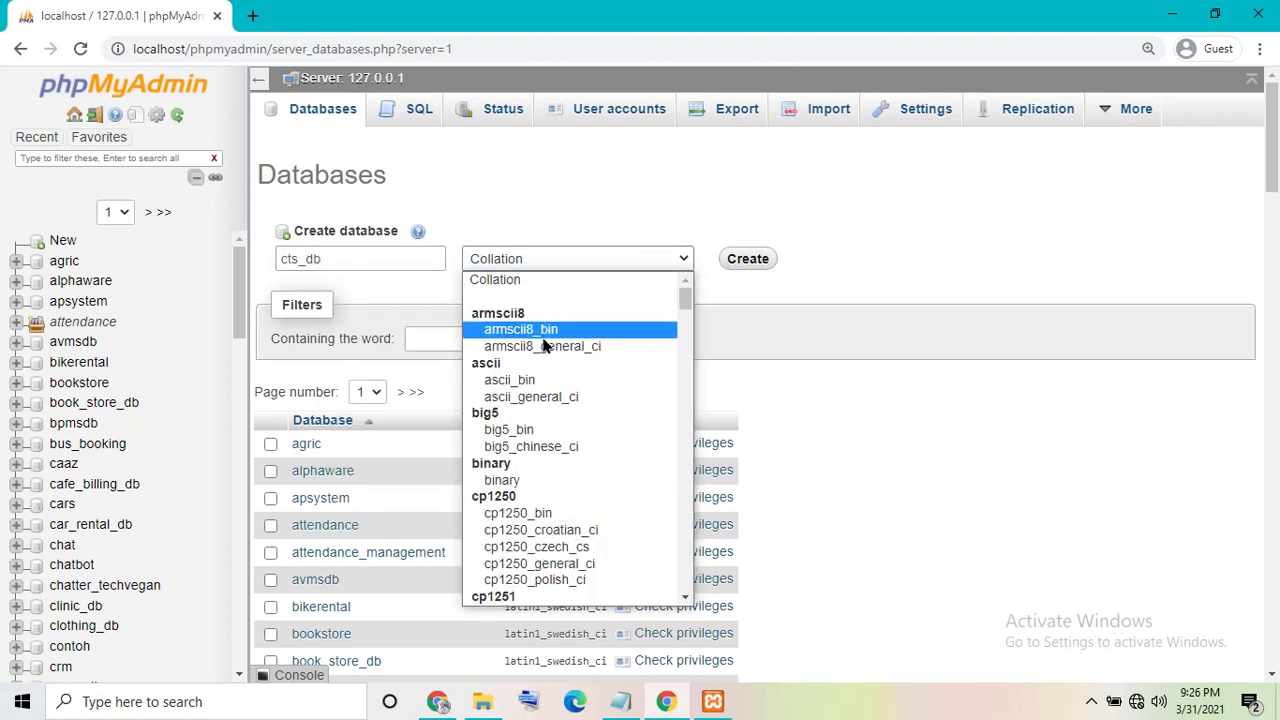
click(527, 283)
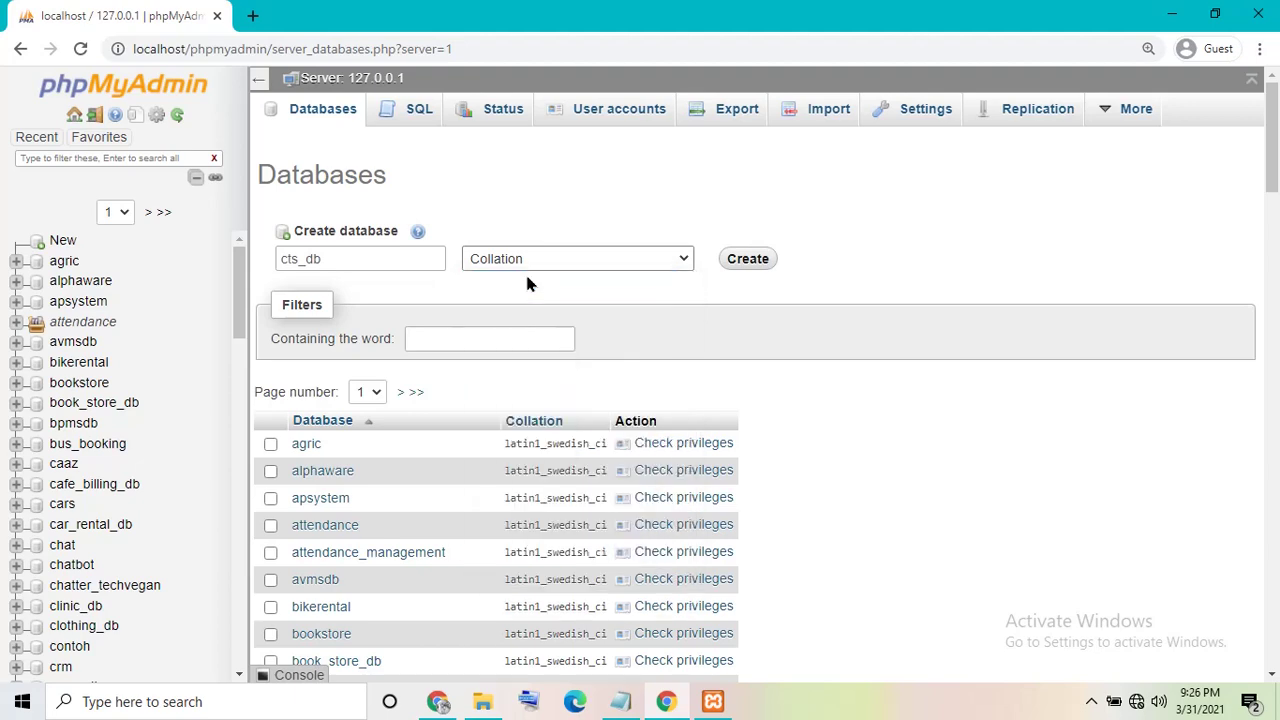
click(758, 259)
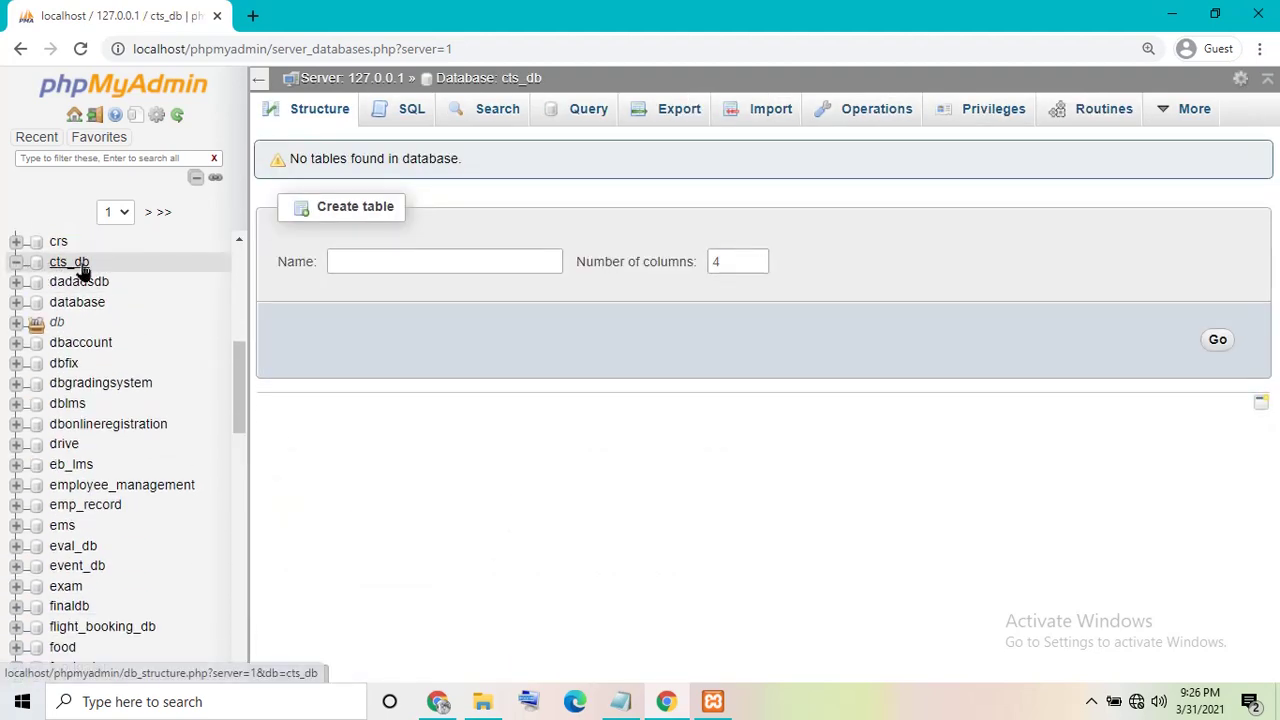
- On cts_db's Import page, choose Desktop > cts_qr > database > cts_db.sql as the file
click(760, 112)
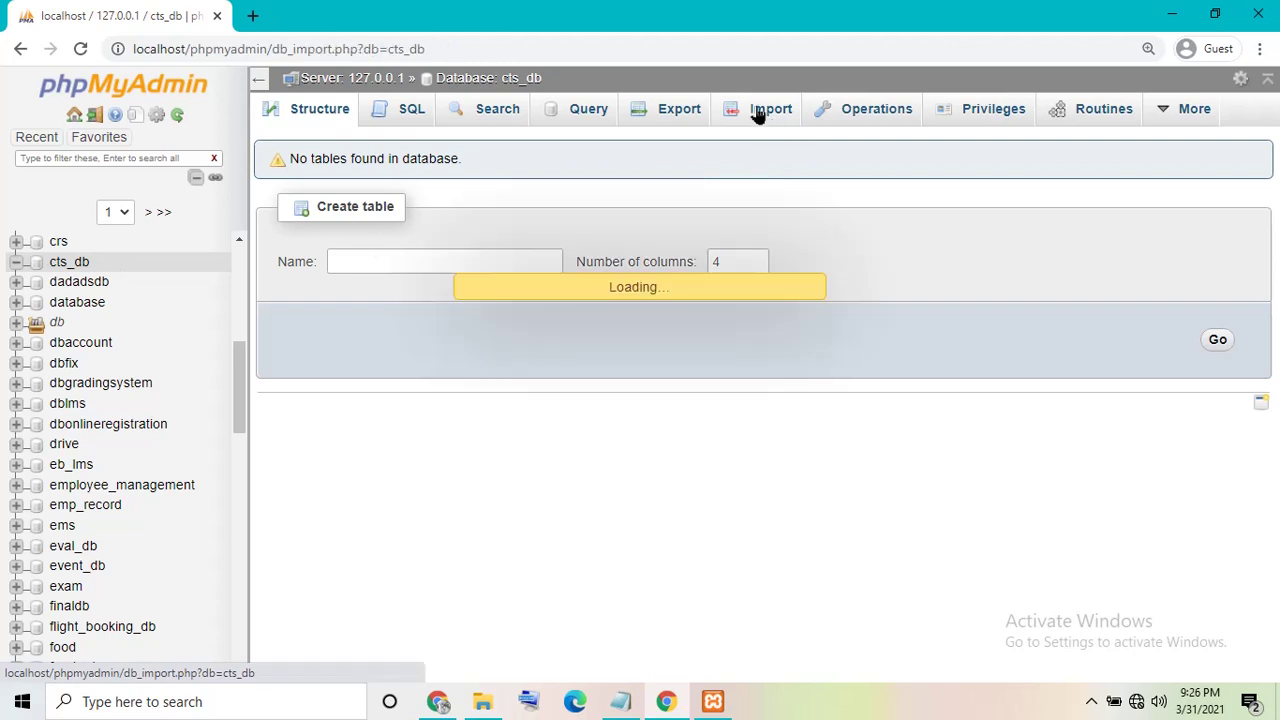
click(484, 701)
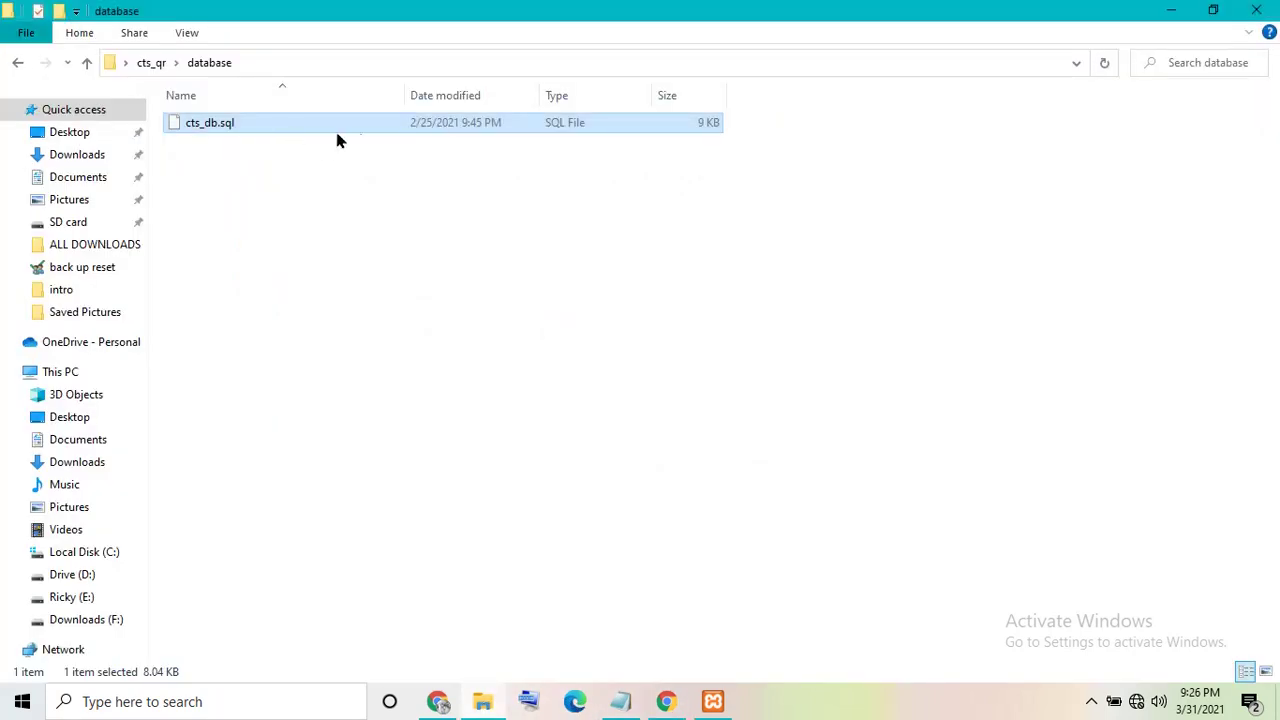
click(1256, 10)
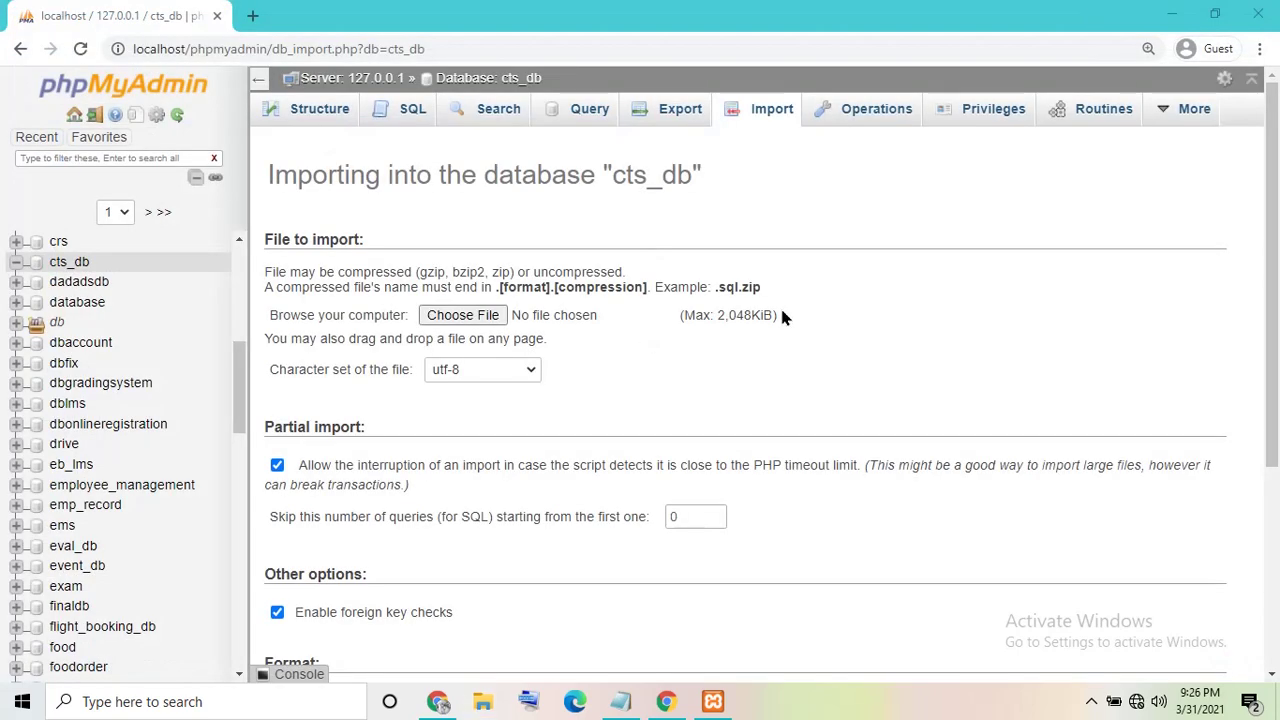
click(463, 315)
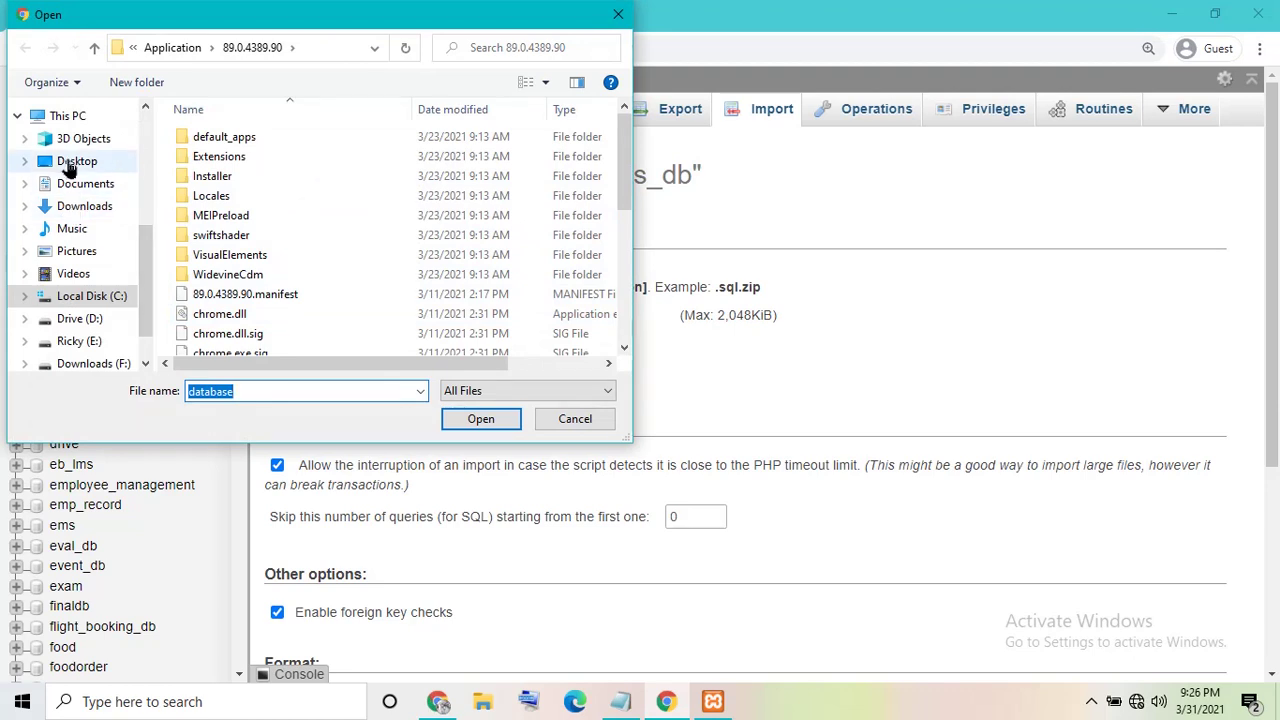
click(70, 162)
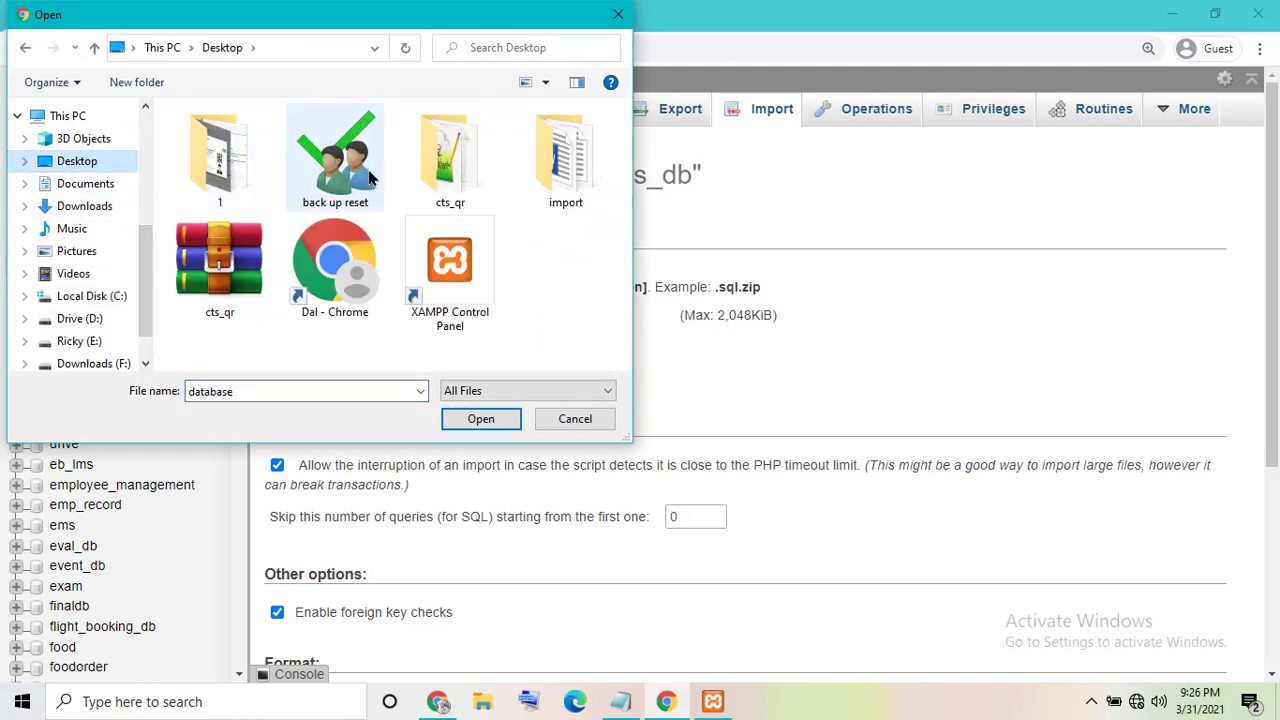
double_click(425, 178)
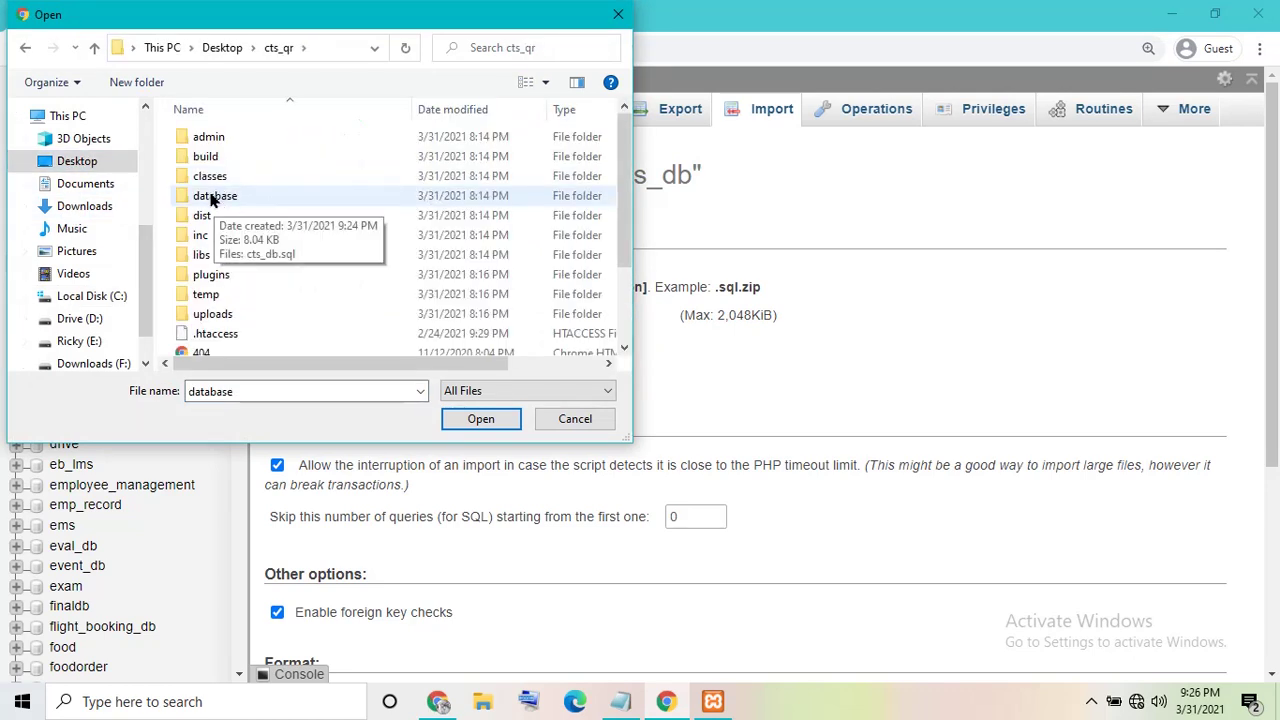
double_click(215, 198)
click(199, 138)
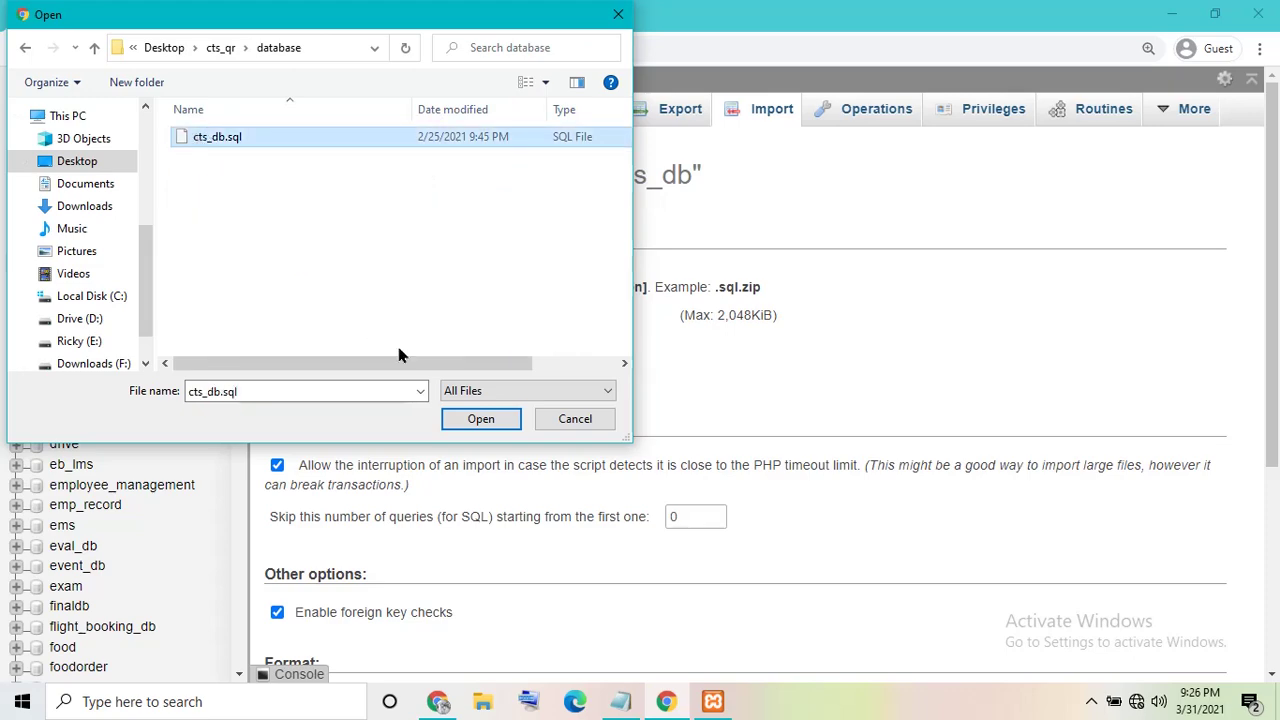
click(479, 419)
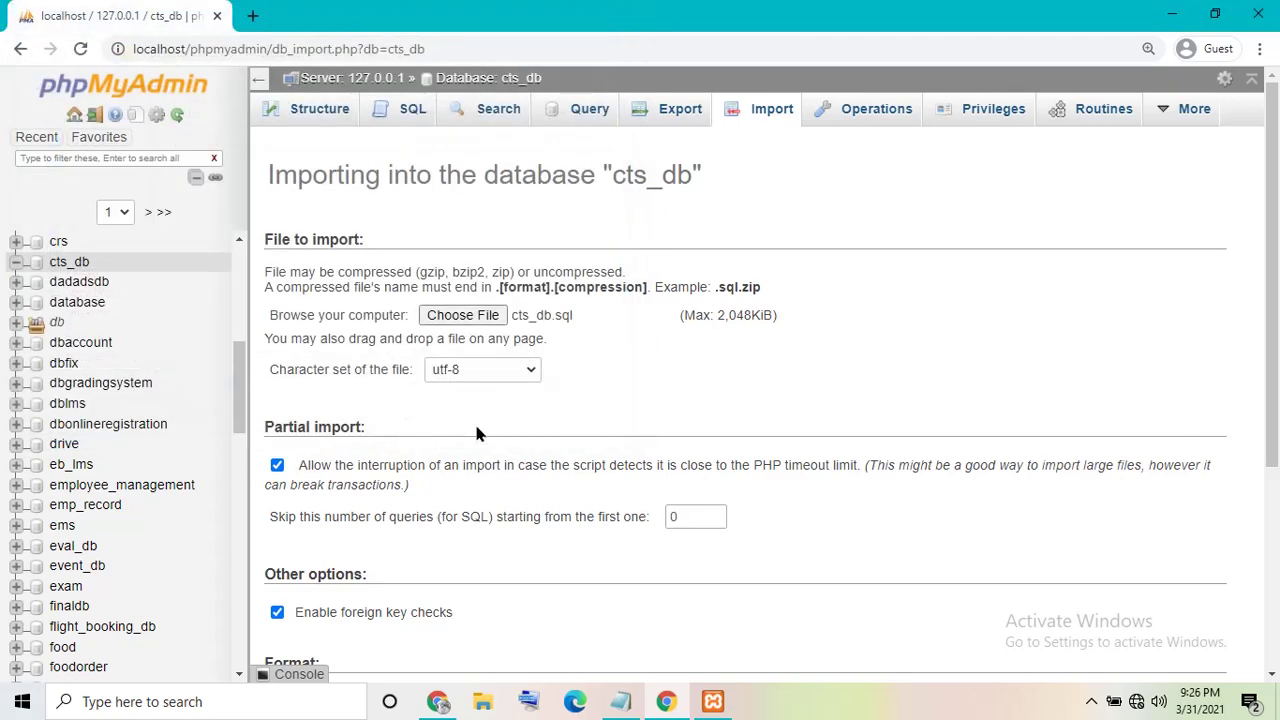
- Run the import with Go and change the caption note to 'Wait to succ'
drag(1270, 303, 1263, 562)
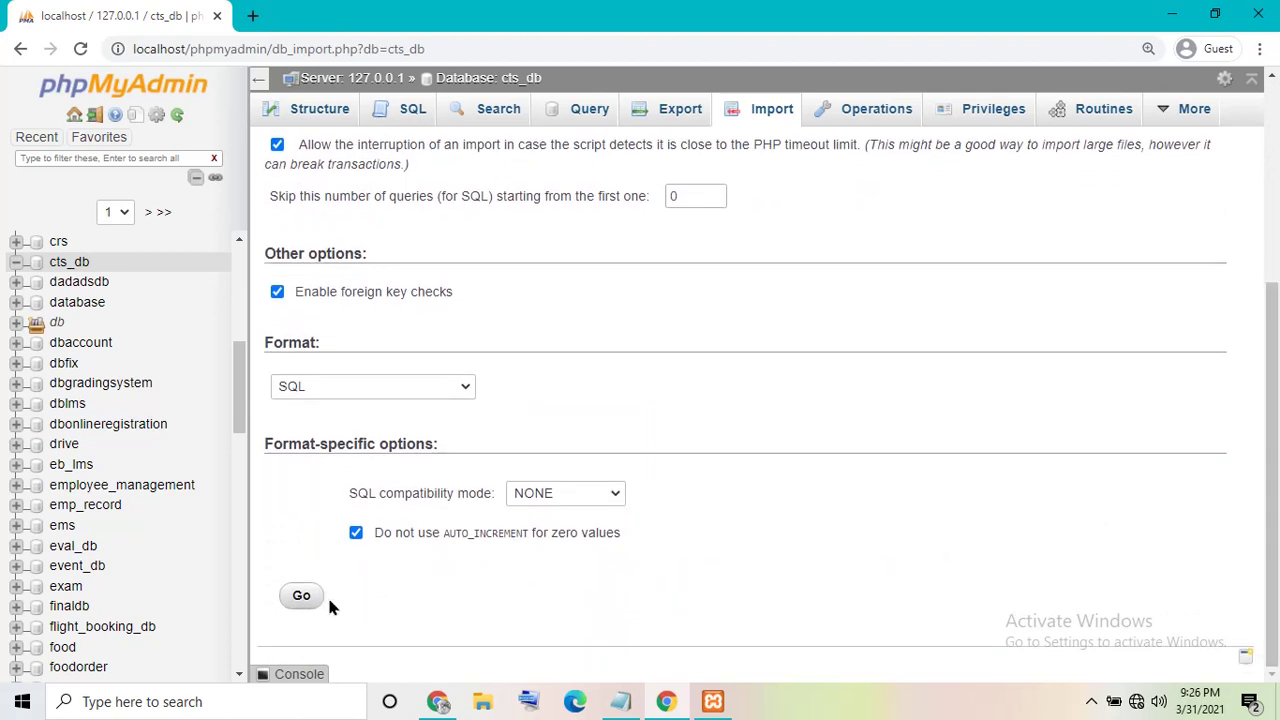
click(296, 598)
click(620, 701)
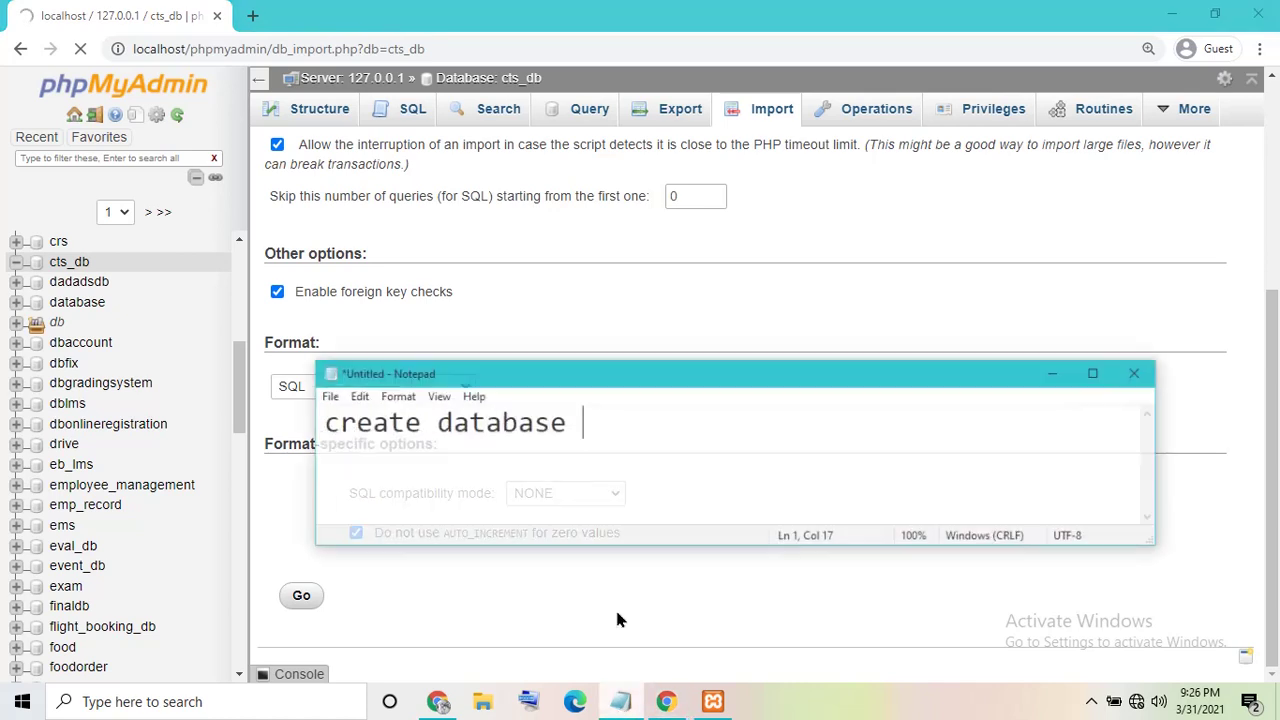
key(ctrl+a)
text(W)
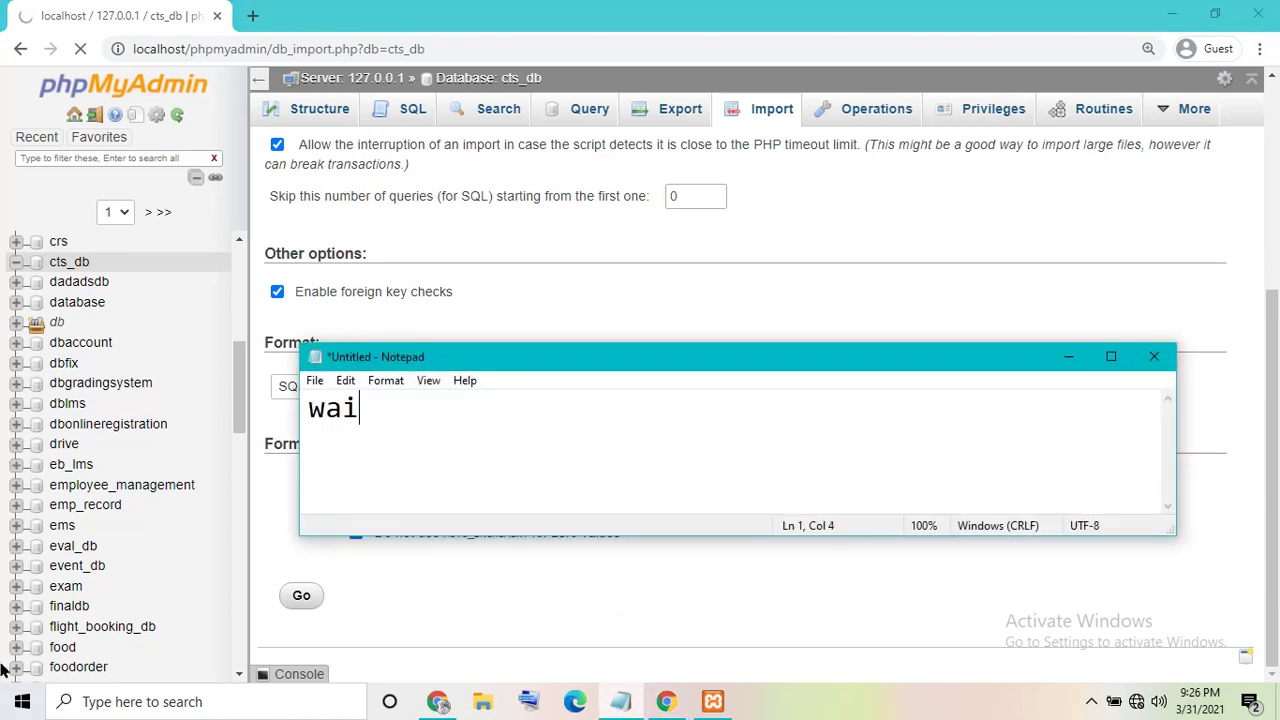
text(ait to succes import)
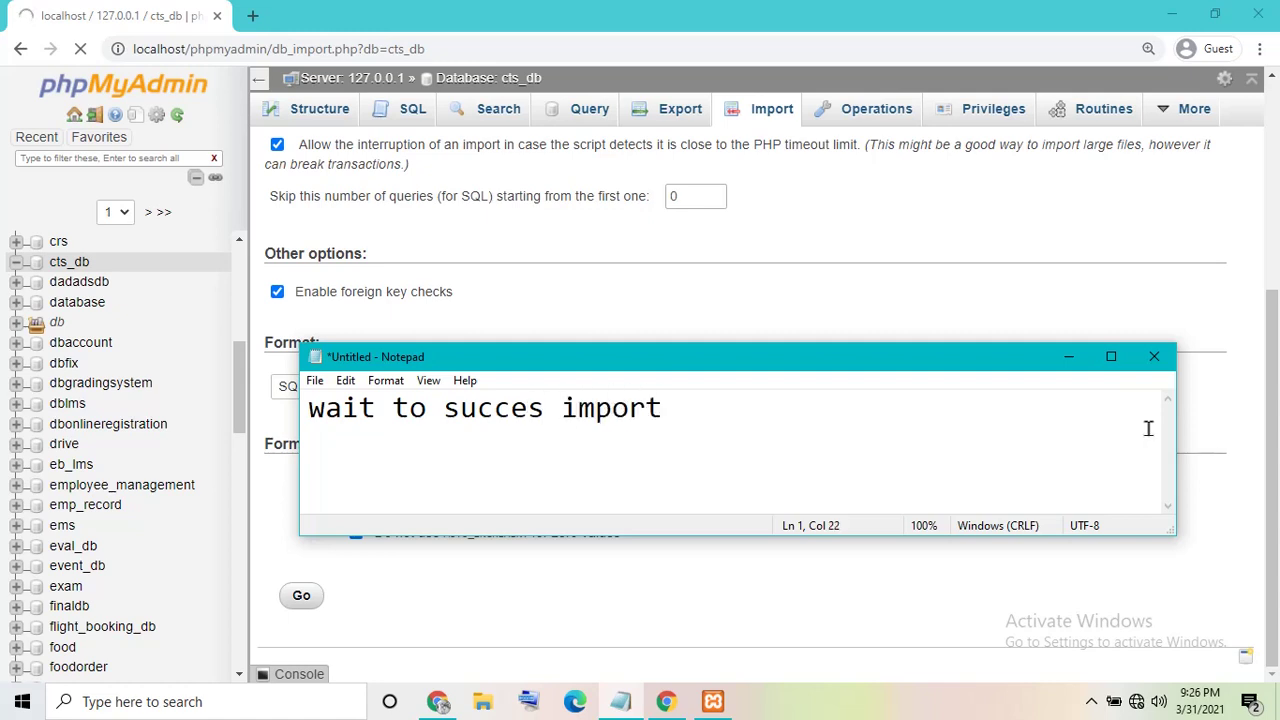
click(1068, 357)
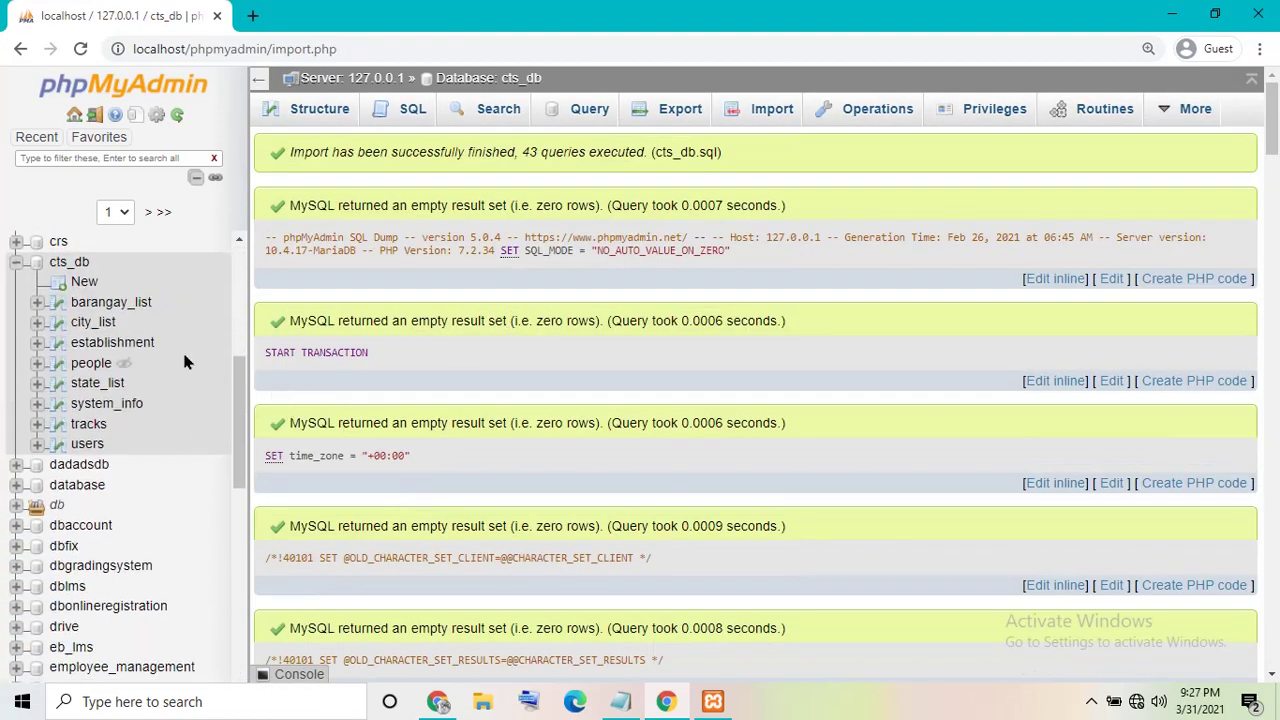
- Browse the users, tracks, system_info, state_list, people, establishment, city_list and barangay_list tables, then minimize Chrome
click(90, 444)
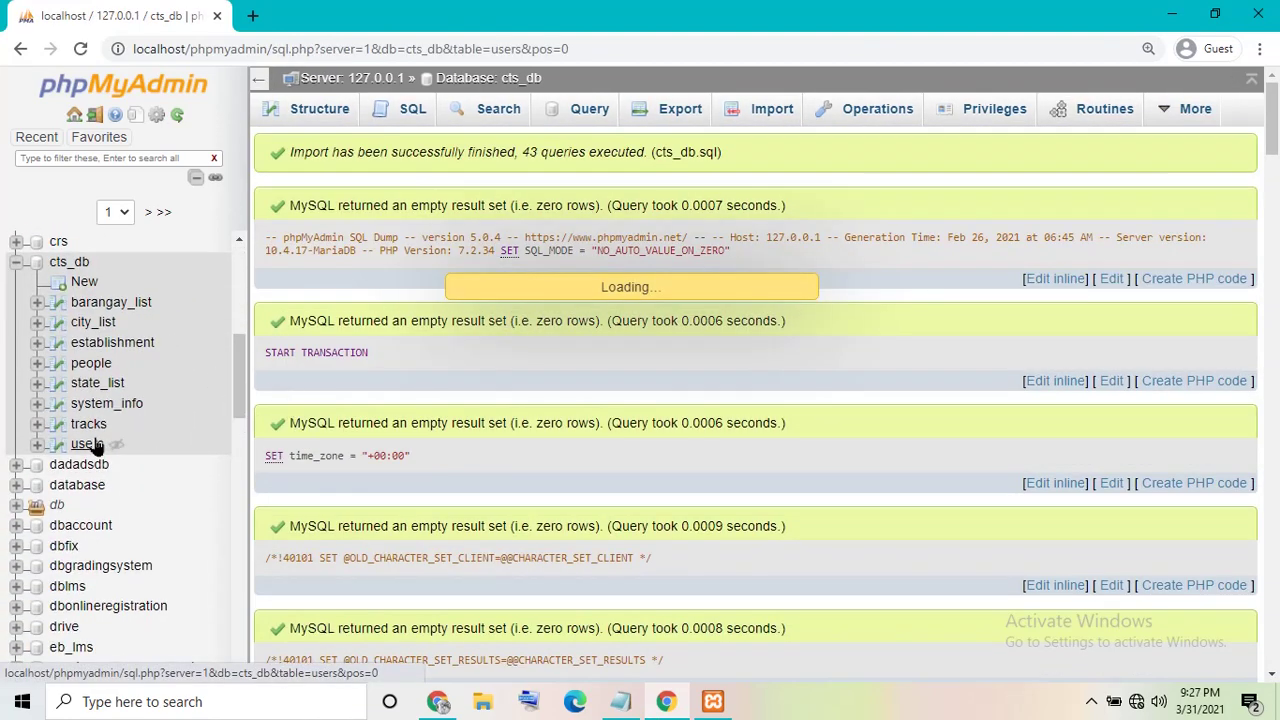
click(95, 428)
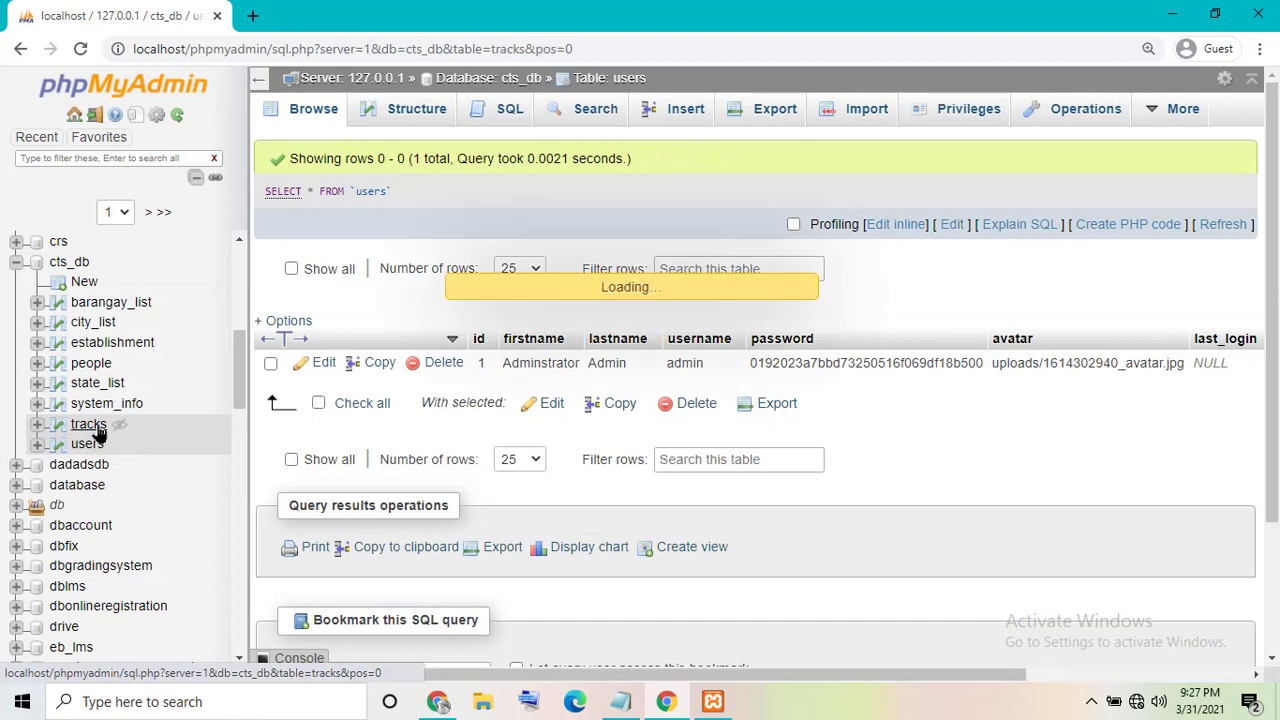
click(97, 403)
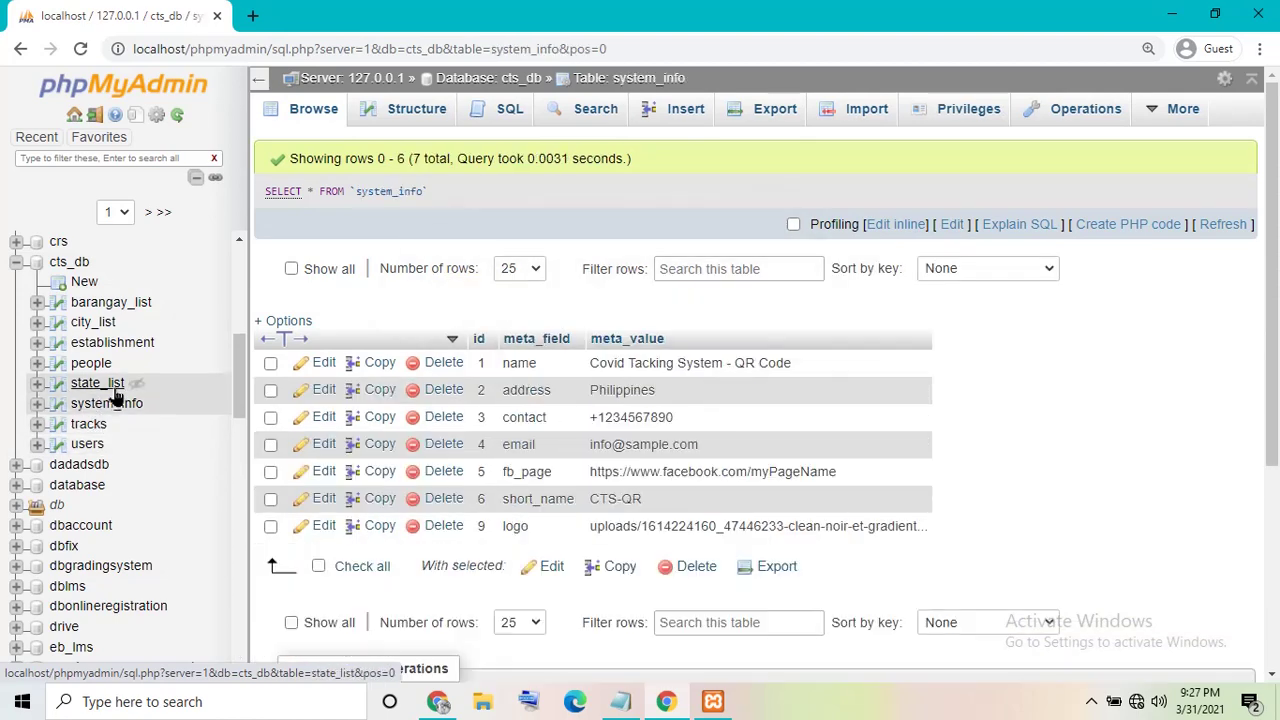
click(113, 389)
click(100, 366)
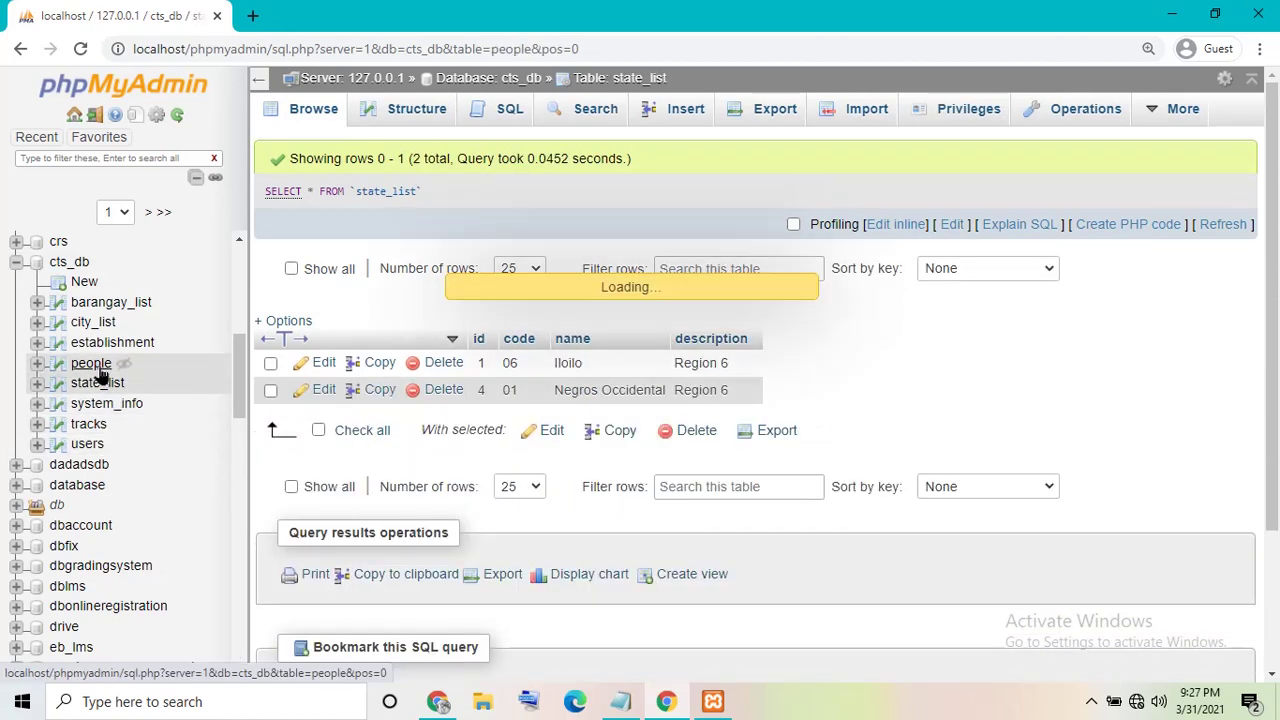
click(102, 345)
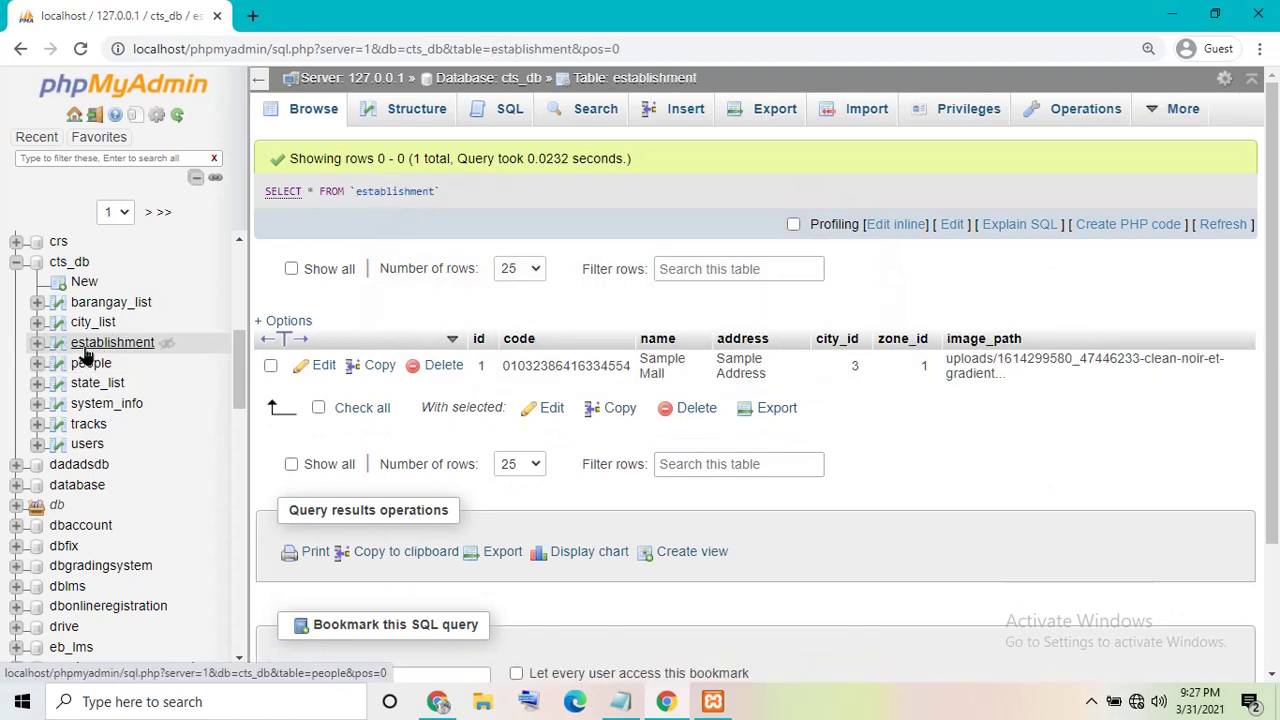
click(82, 326)
click(95, 303)
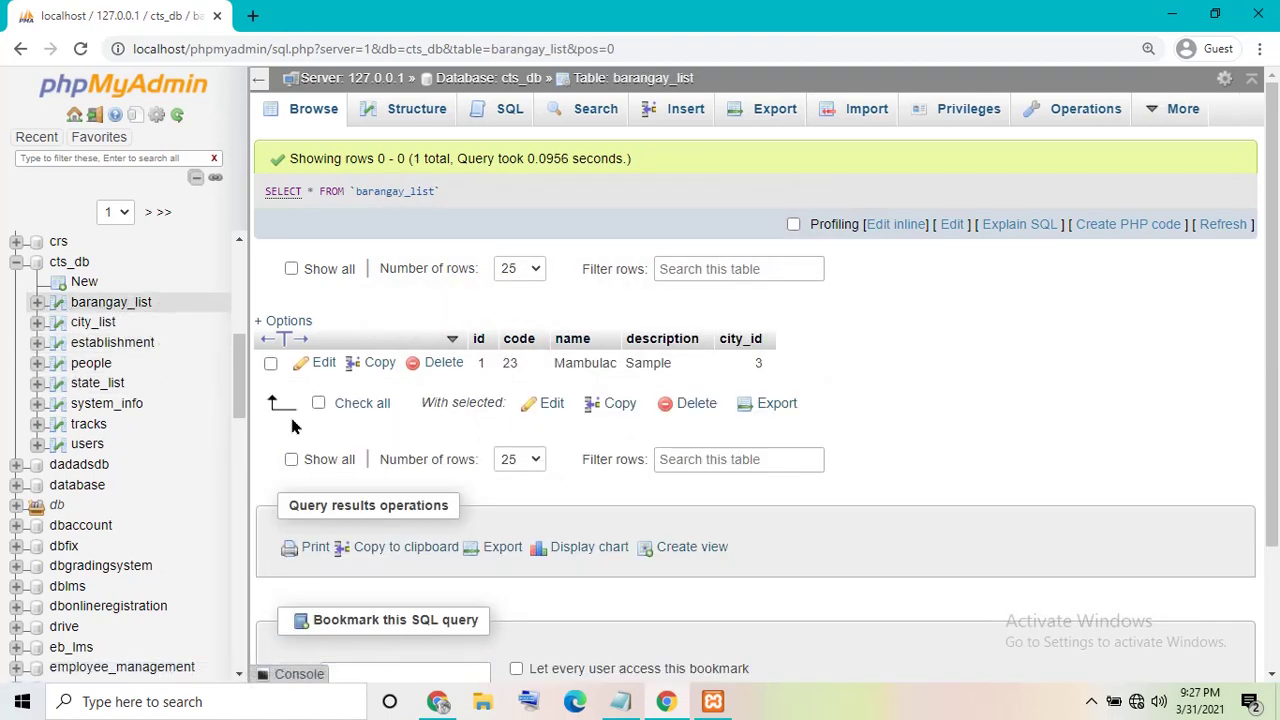
click(1172, 14)
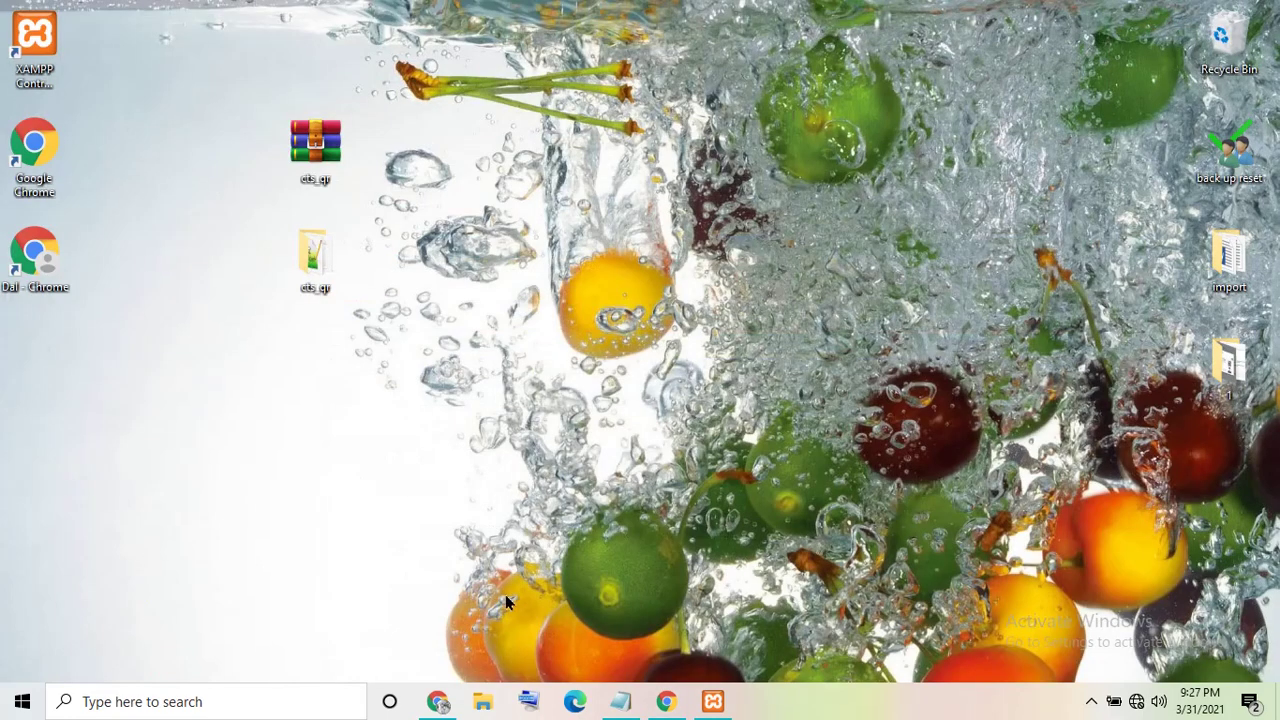
- Replace the Notepad caption with 'my xampp install in drive E' and minimize it
click(620, 701)
drag(694, 427, 286, 427)
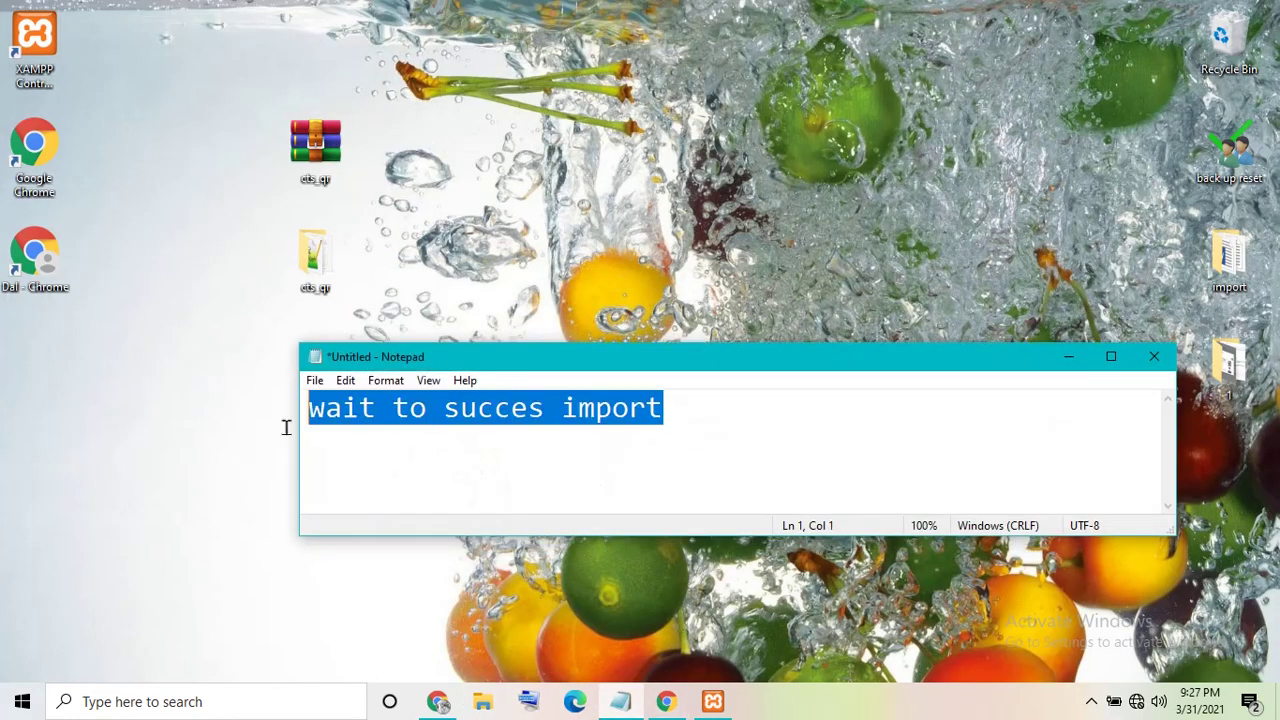
key(BackSpace)
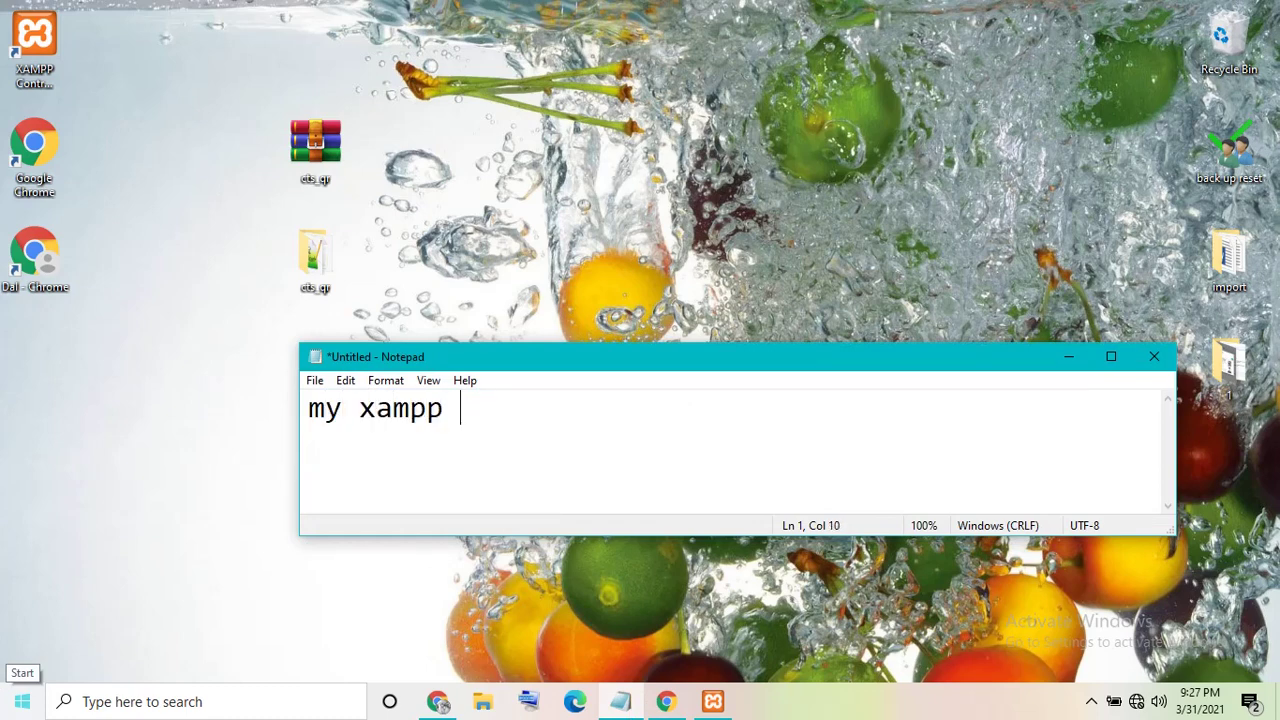
text(my xampp n)
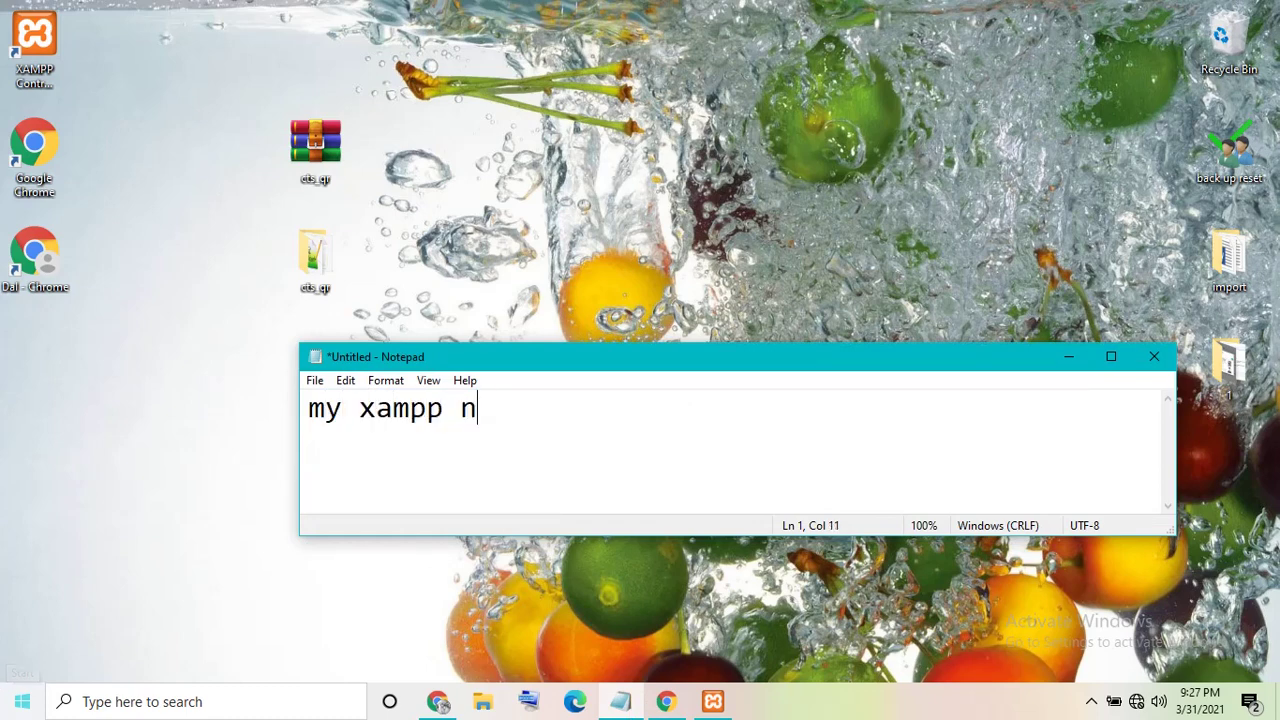
key(BackSpace)
text(install in dr)
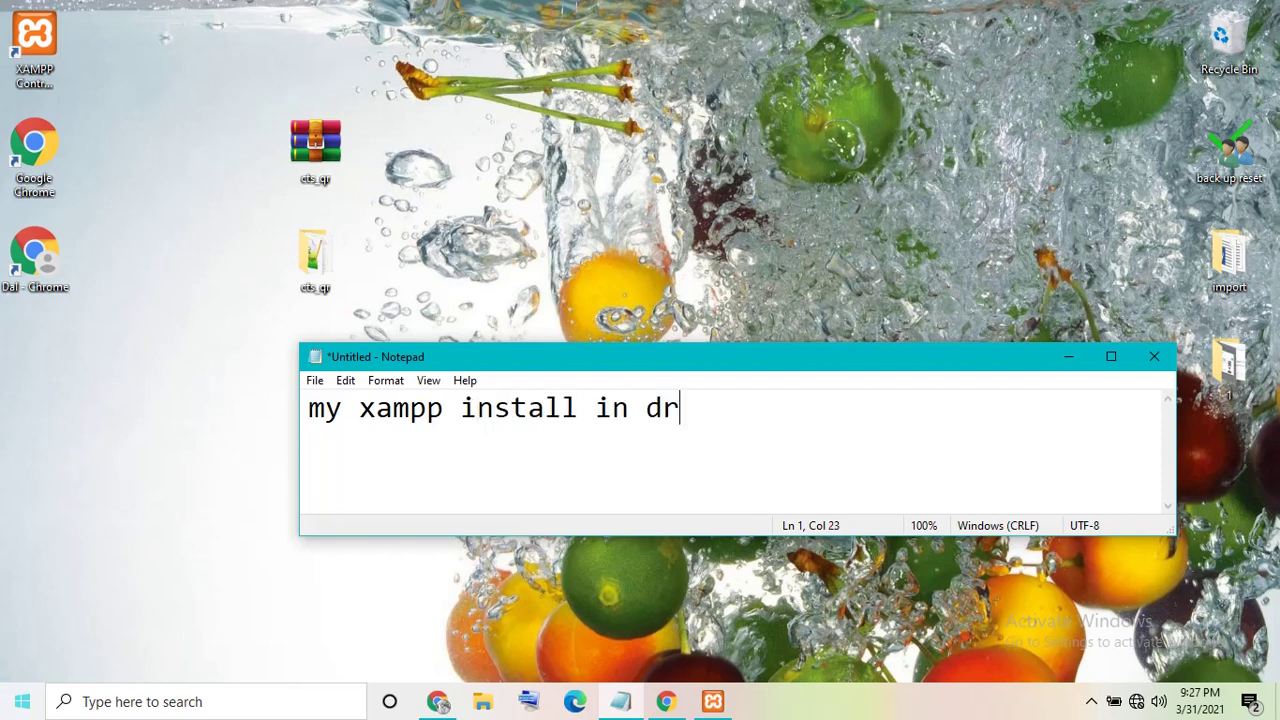
text(ive E)
click(1068, 358)
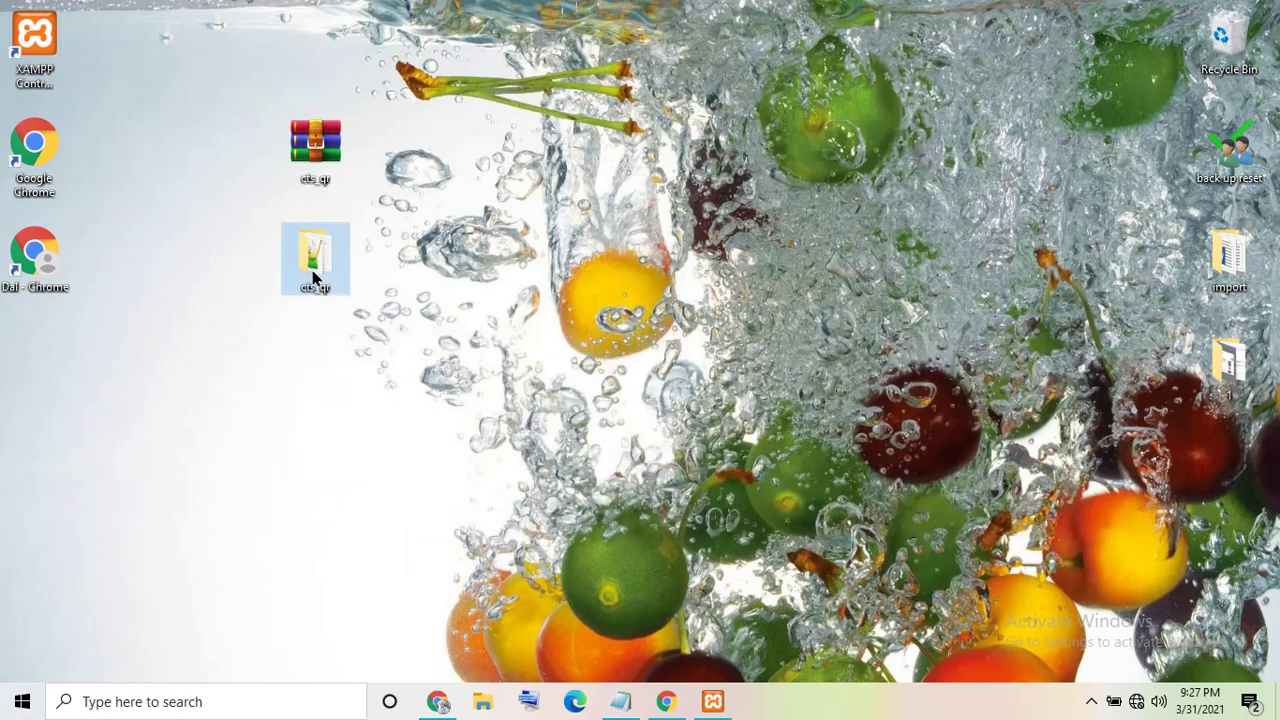
- Copy the cts_qr folder and open E:\1xampp in File Explorer
right_click(313, 278)
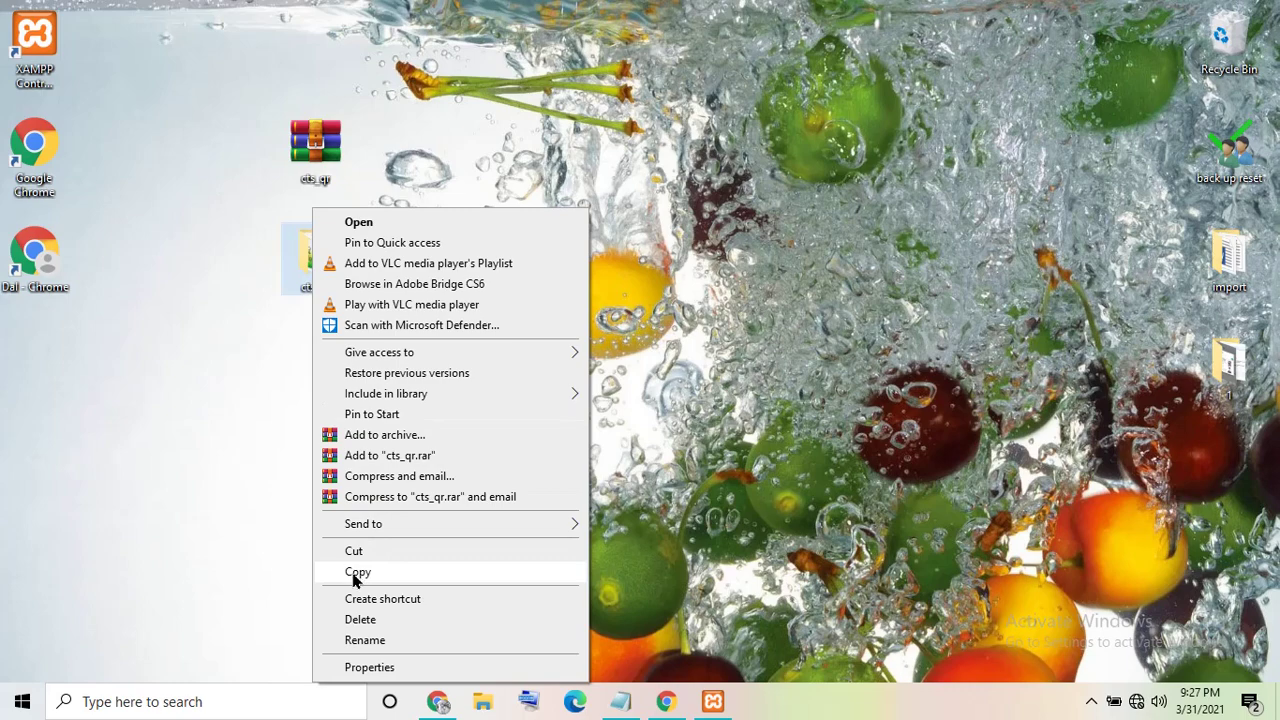
click(356, 572)
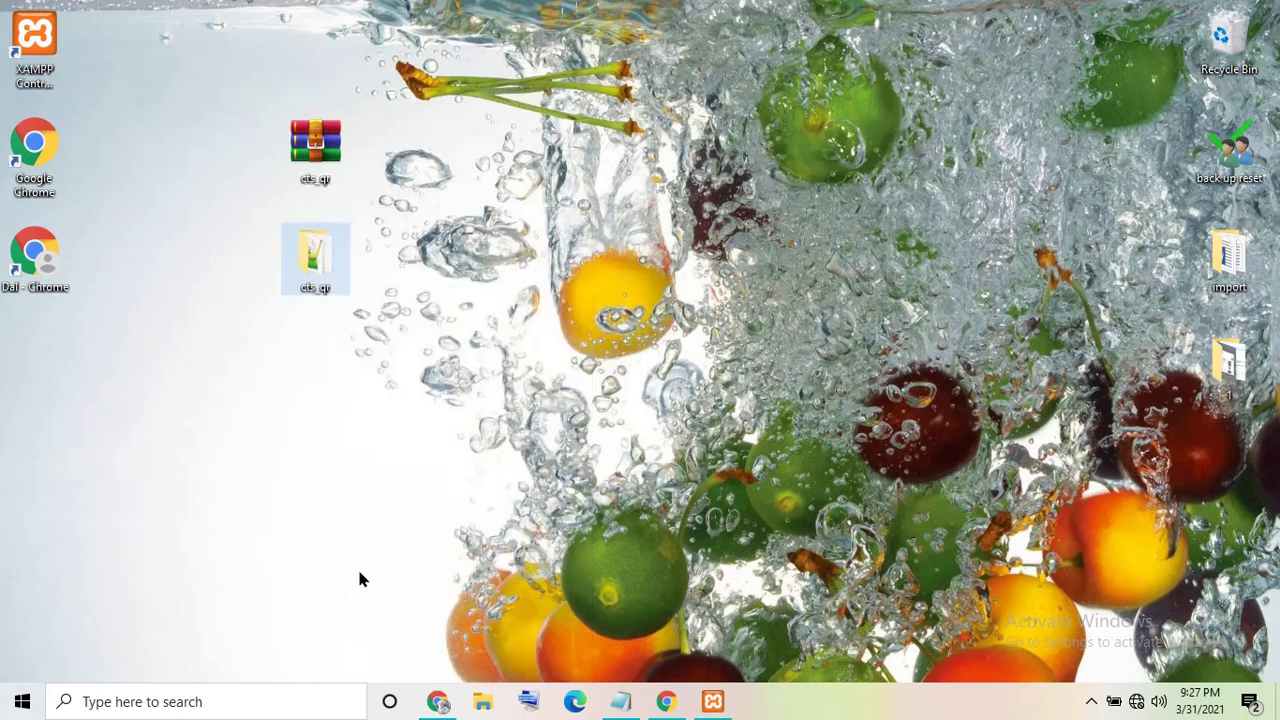
click(486, 703)
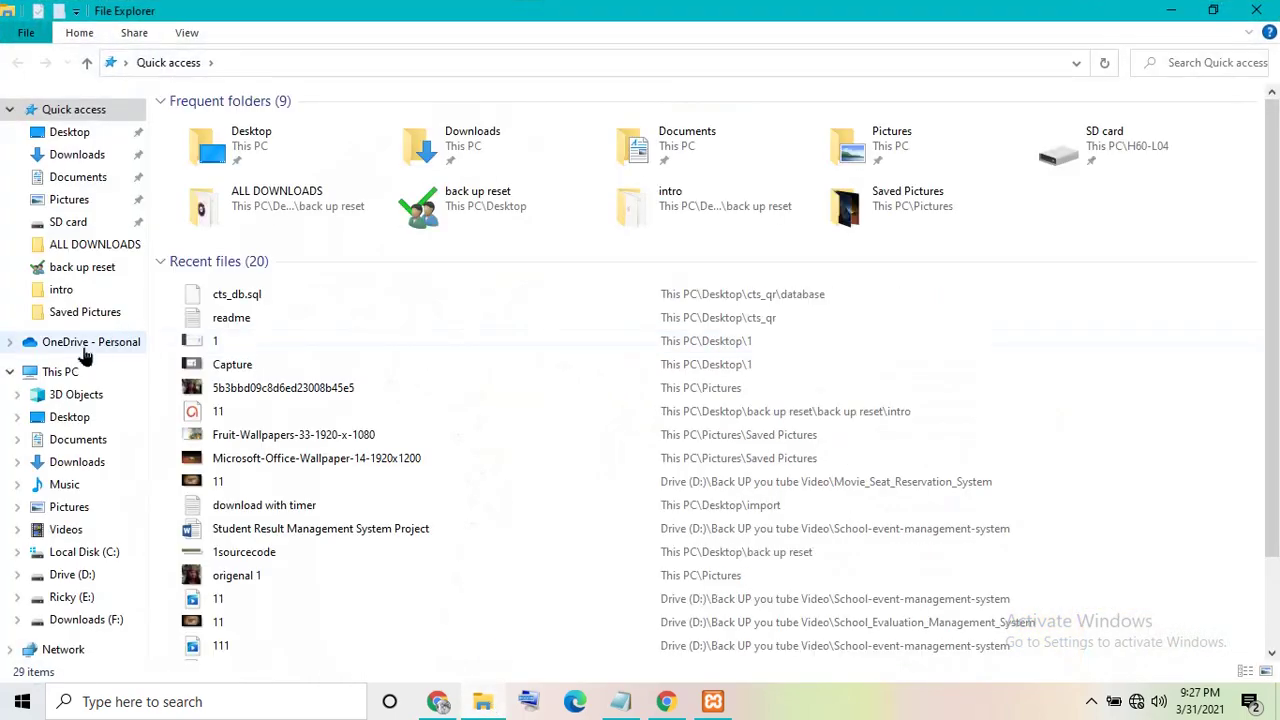
click(118, 373)
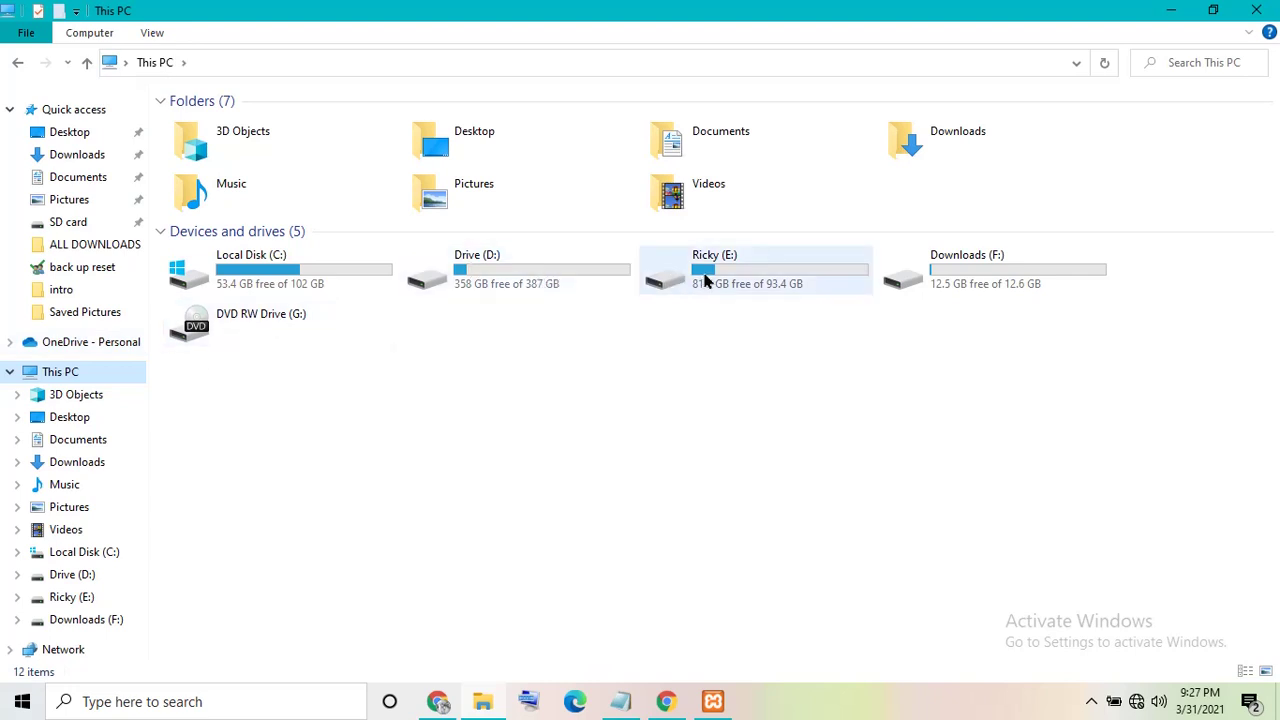
double_click(704, 281)
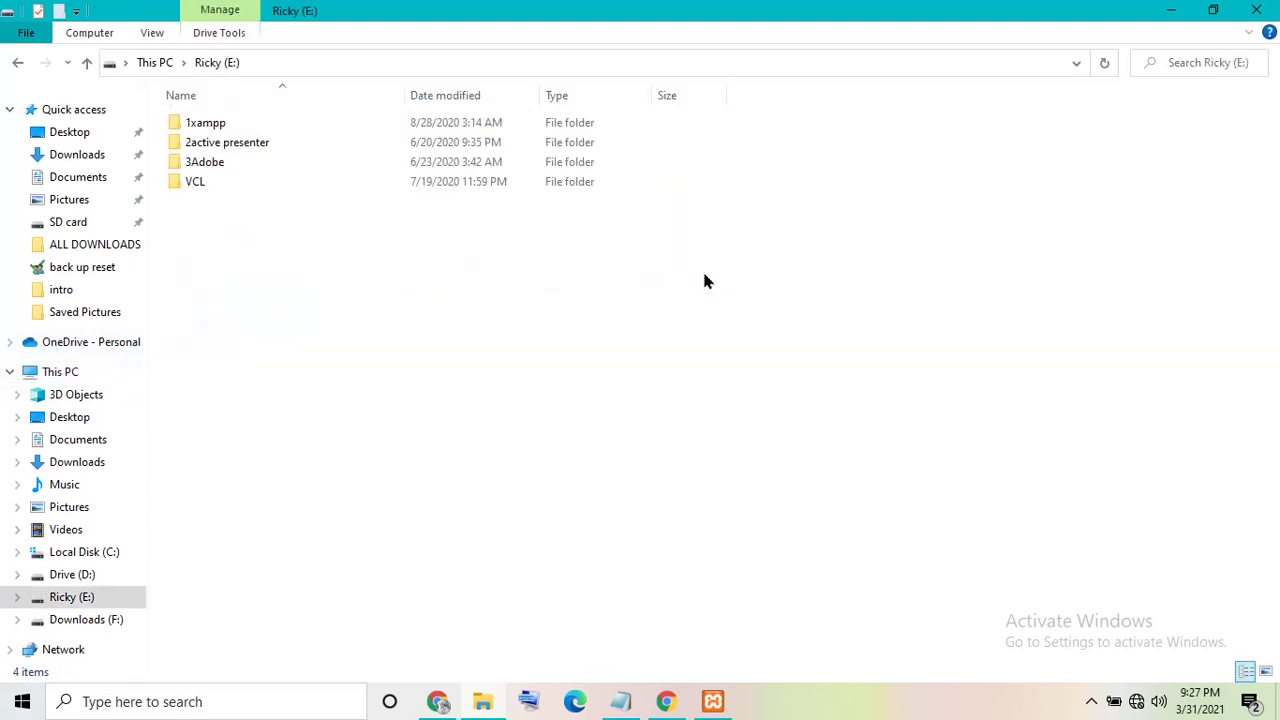
double_click(204, 130)
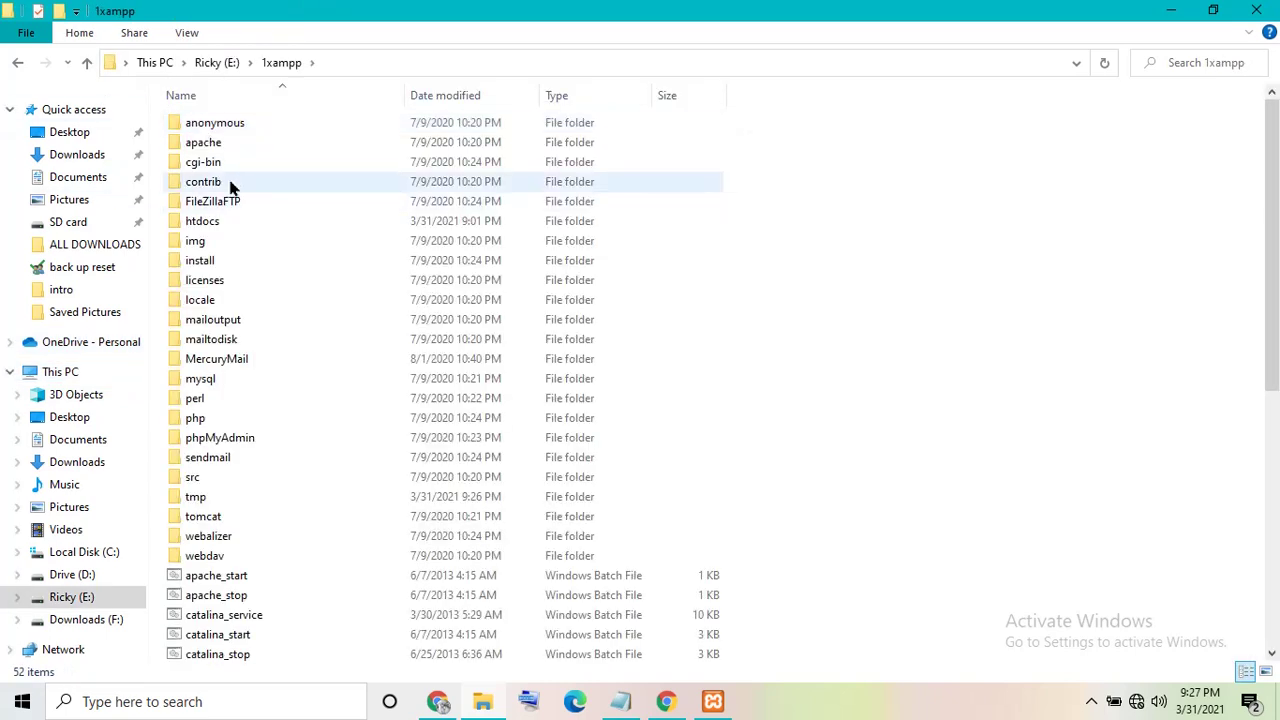
- Open the htdocs folder and paste the cts_qr folder into it
click(230, 227)
double_click(230, 227)
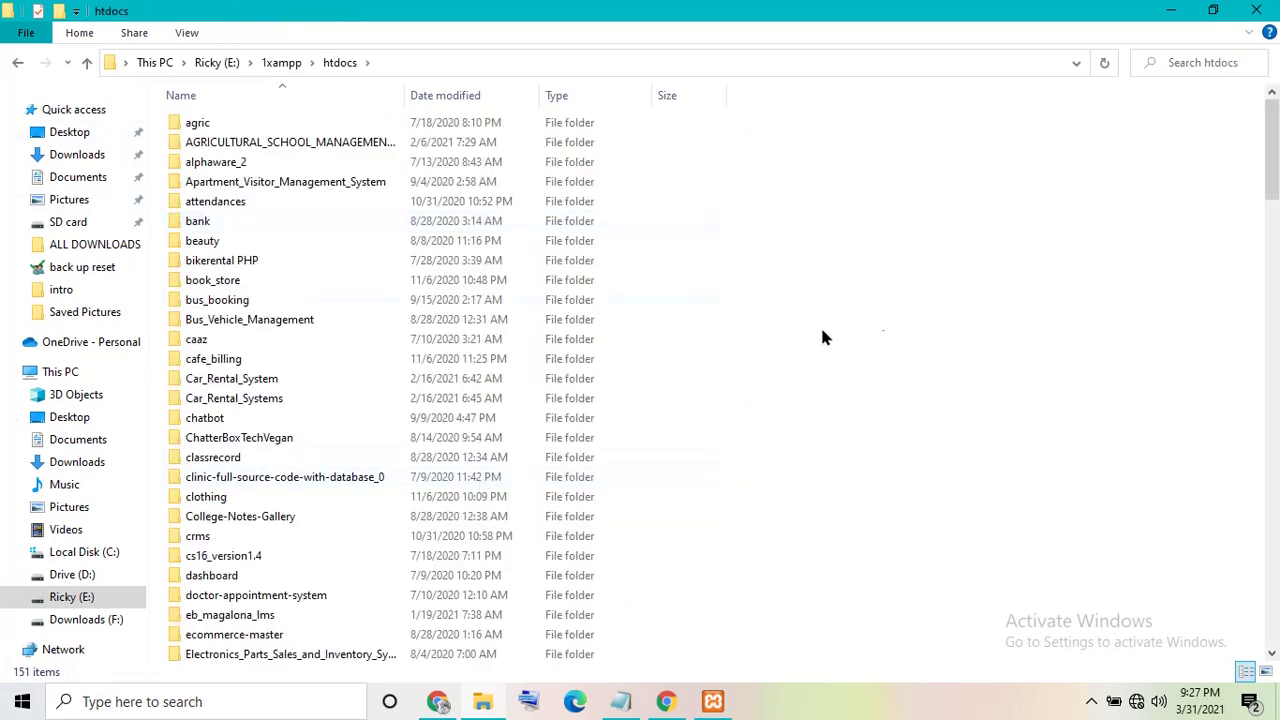
right_click(904, 314)
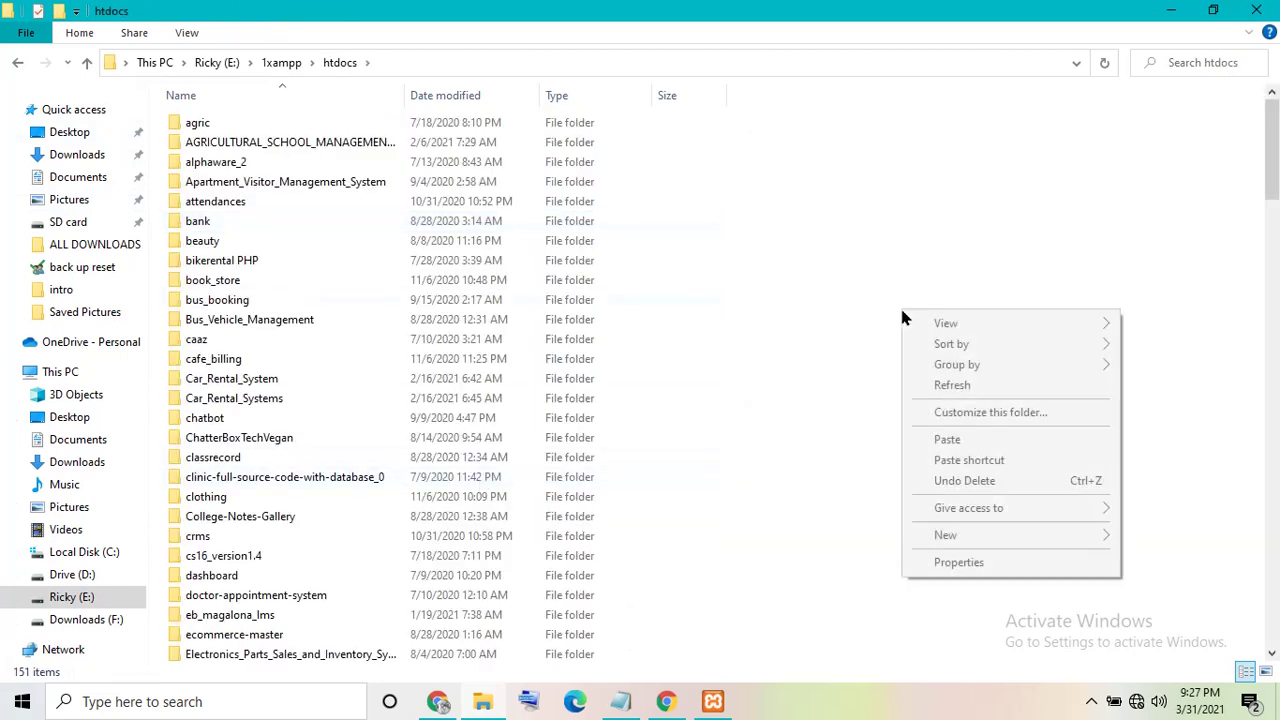
click(948, 441)
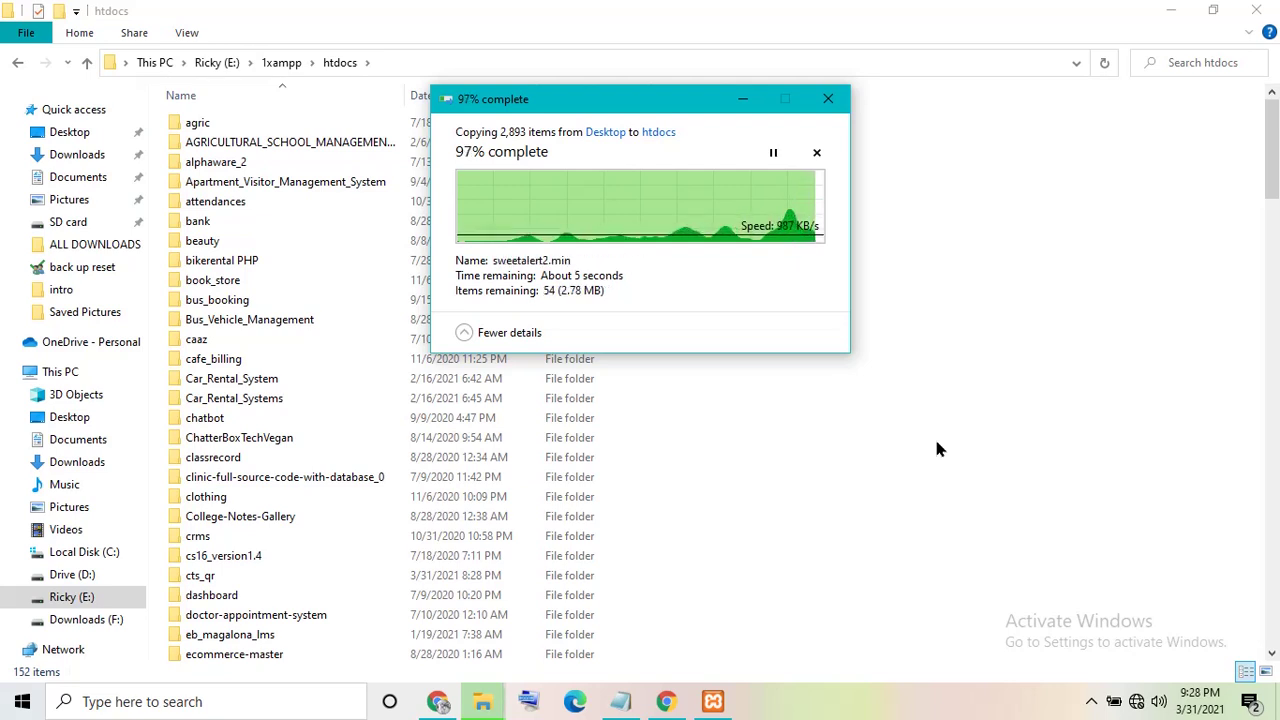
- Open cts_qr's login.php in Notepad++ and launch it in Chrome
double_click(325, 582)
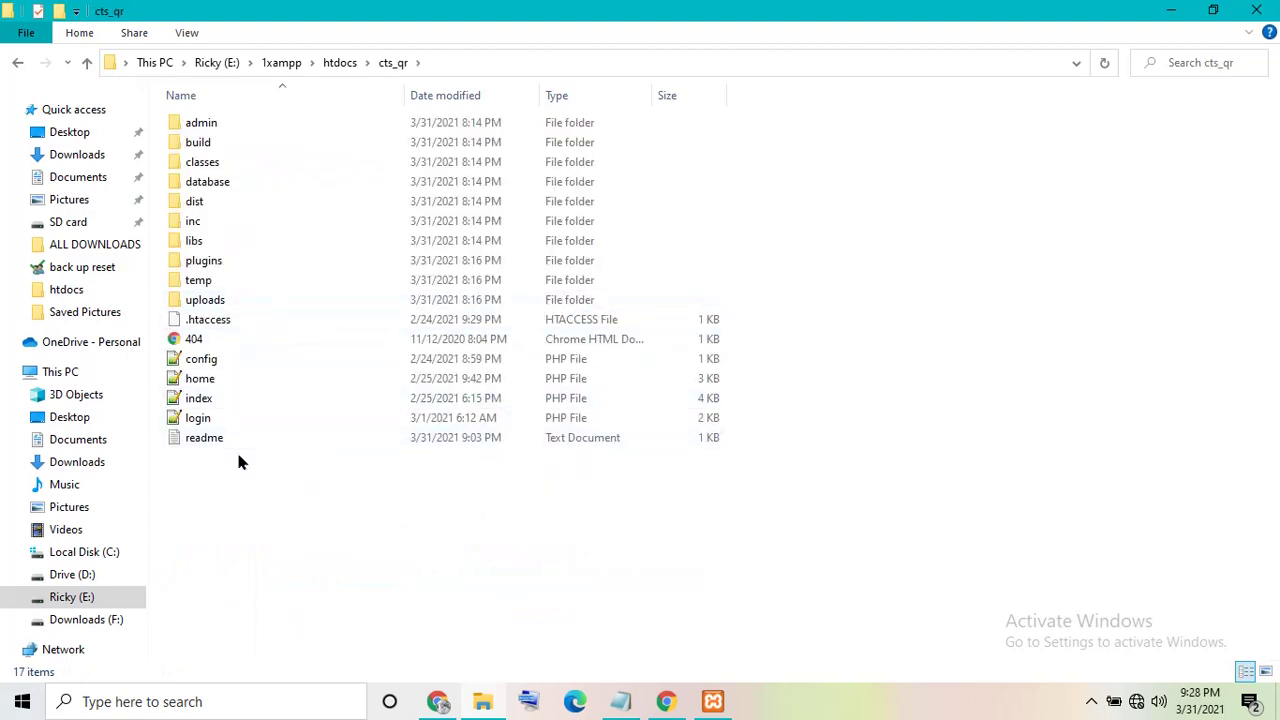
click(205, 426)
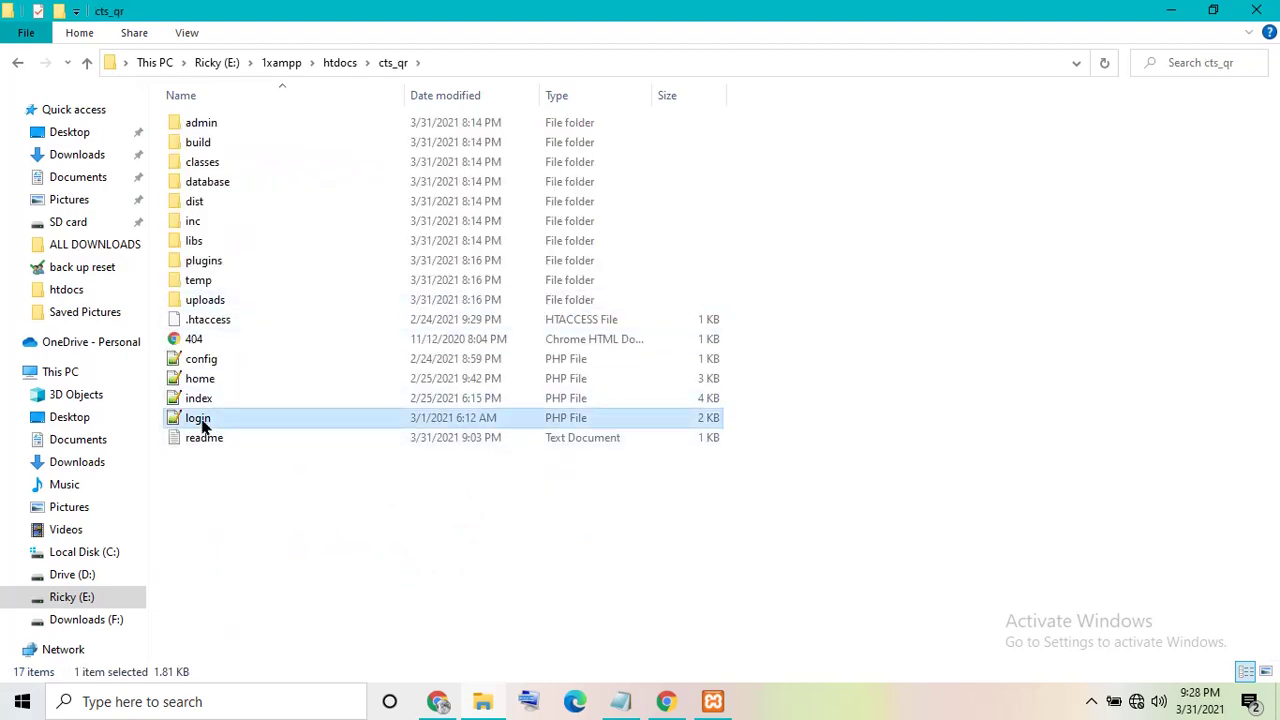
right_click(201, 426)
click(297, 64)
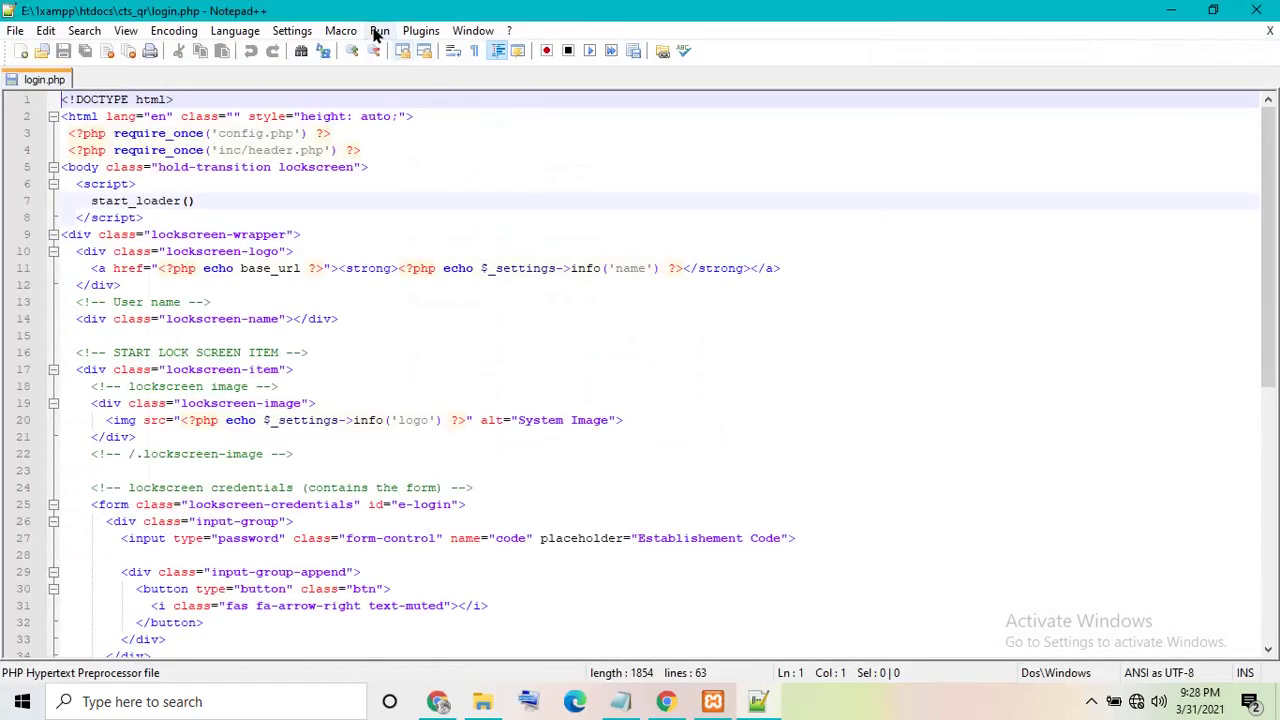
click(379, 31)
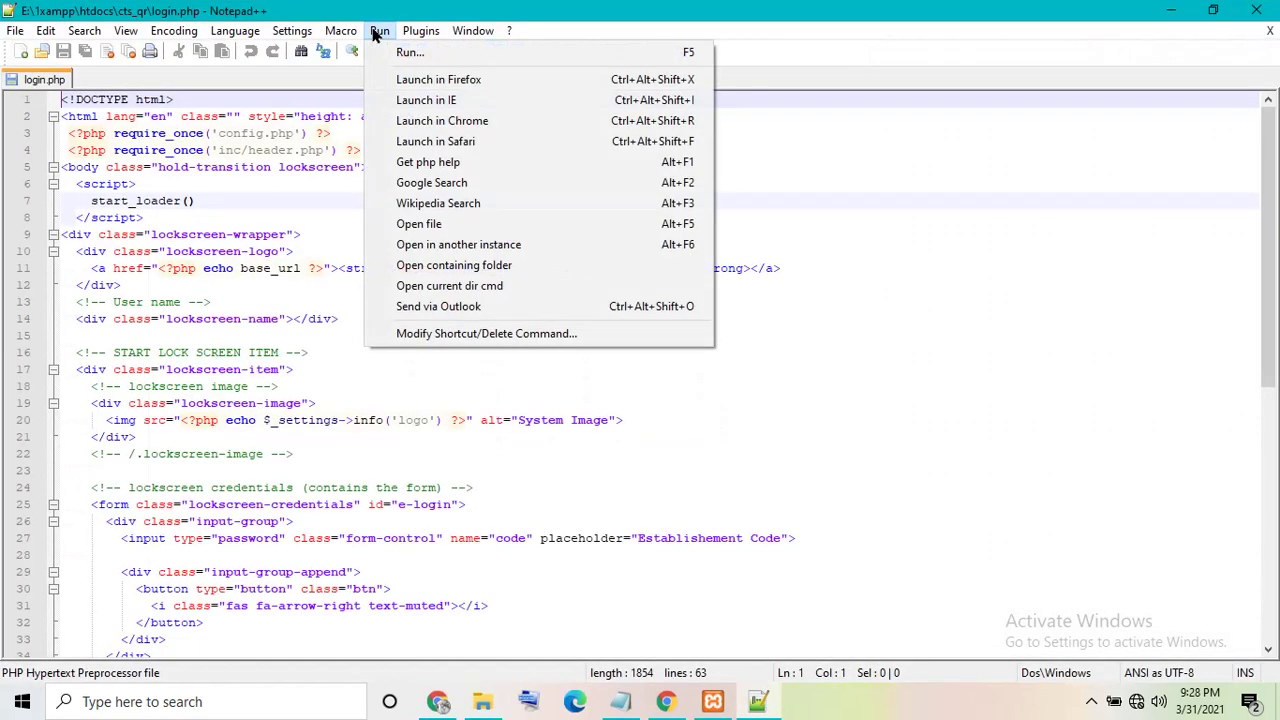
click(418, 122)
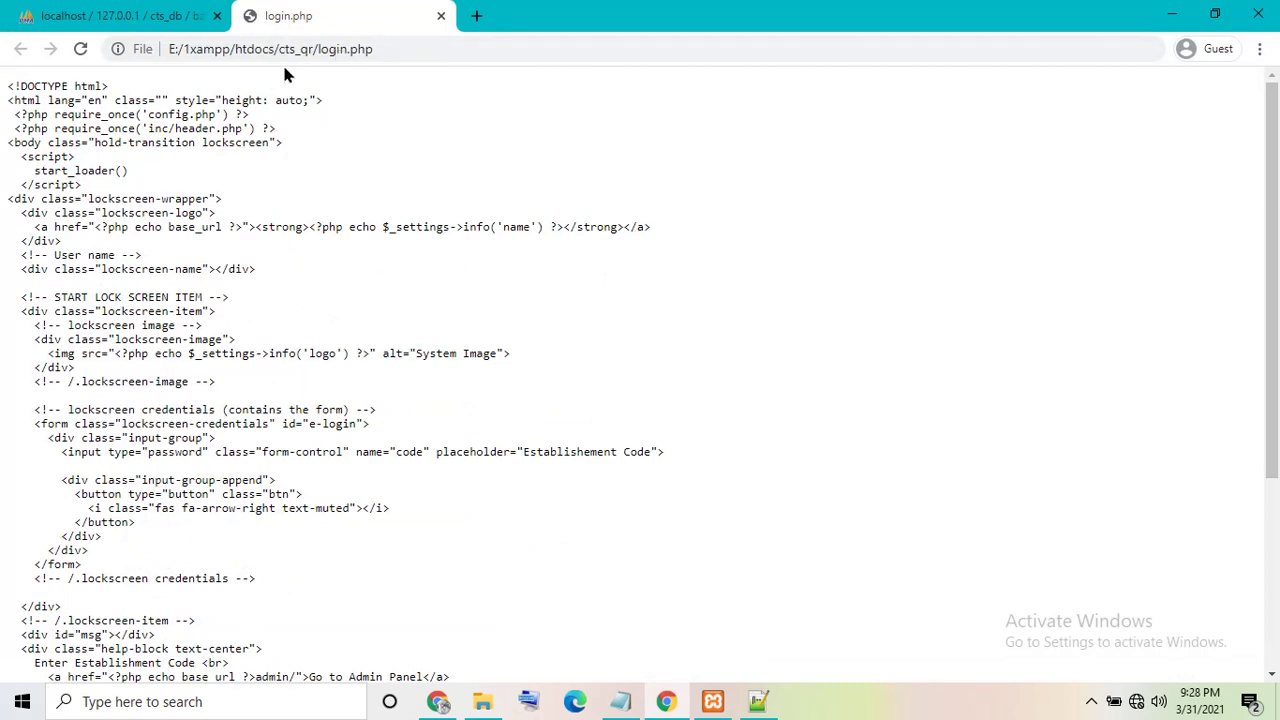
- Reload the page via localhost instead of the file path, open the Admin Panel login, then close the tab
drag(276, 50, 3, 62)
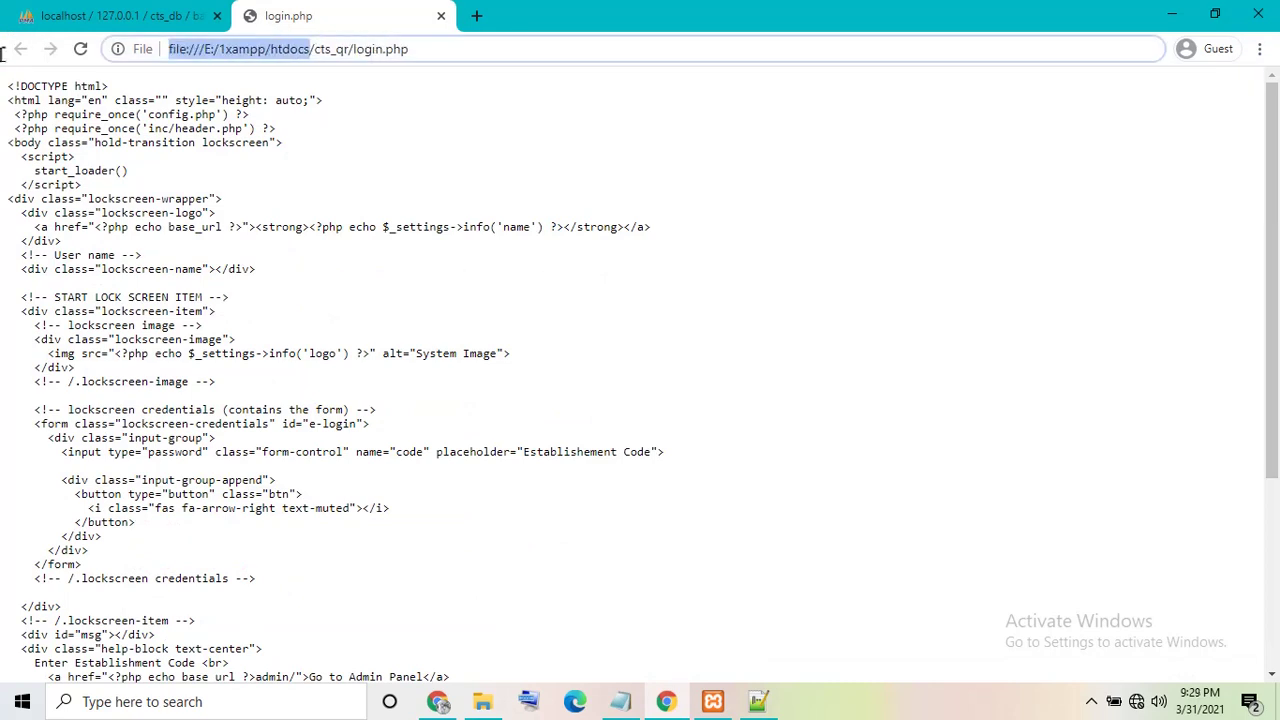
key(BackSpace)
text(localhost)
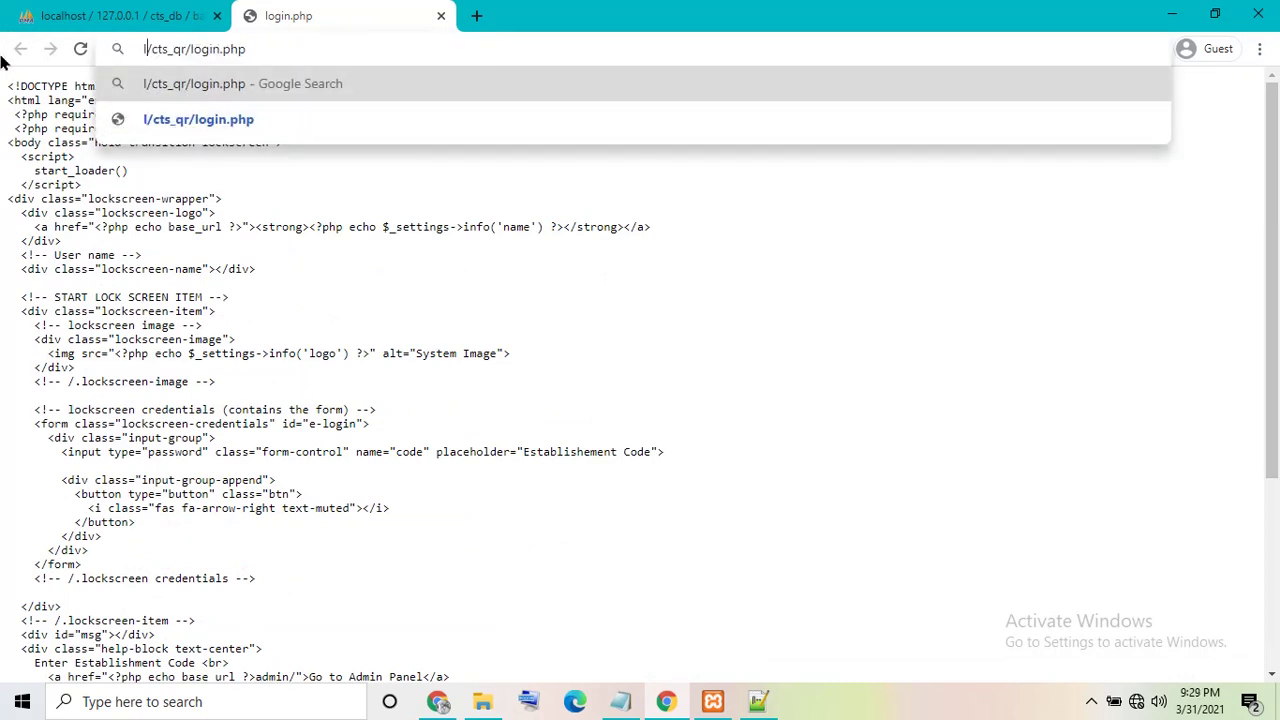
key(Return)
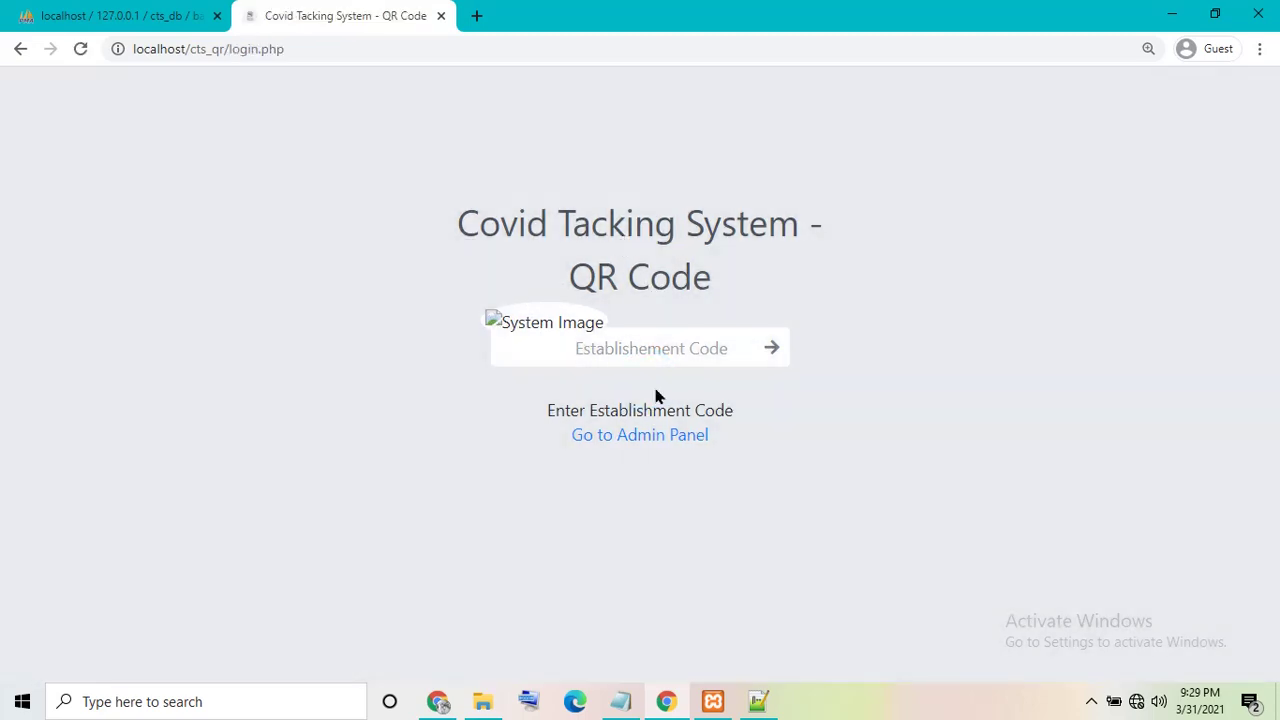
click(635, 438)
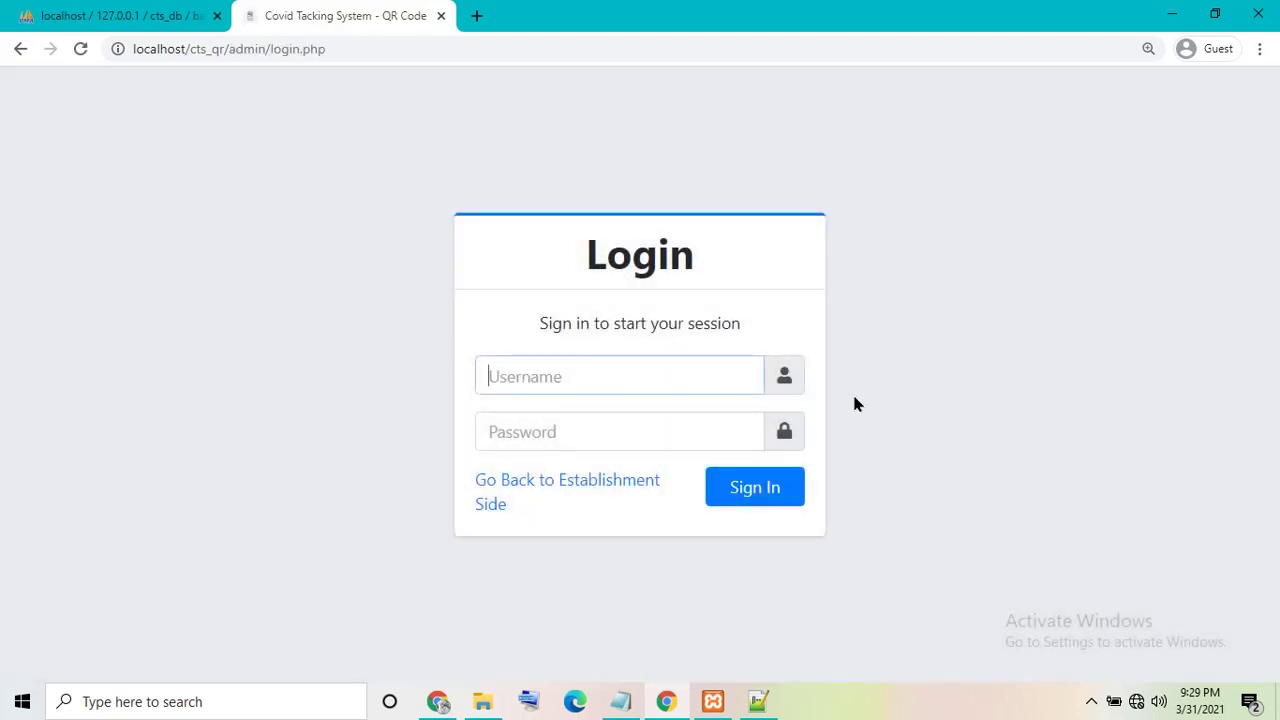
click(281, 50)
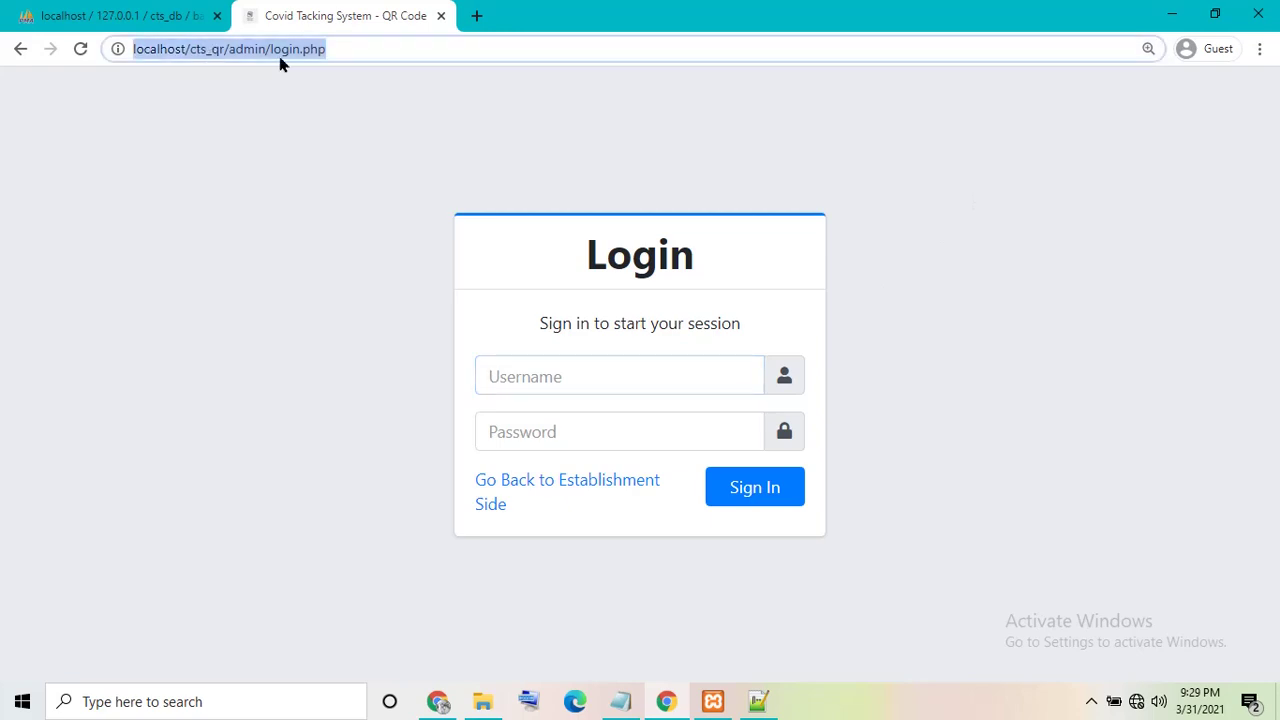
click(439, 18)
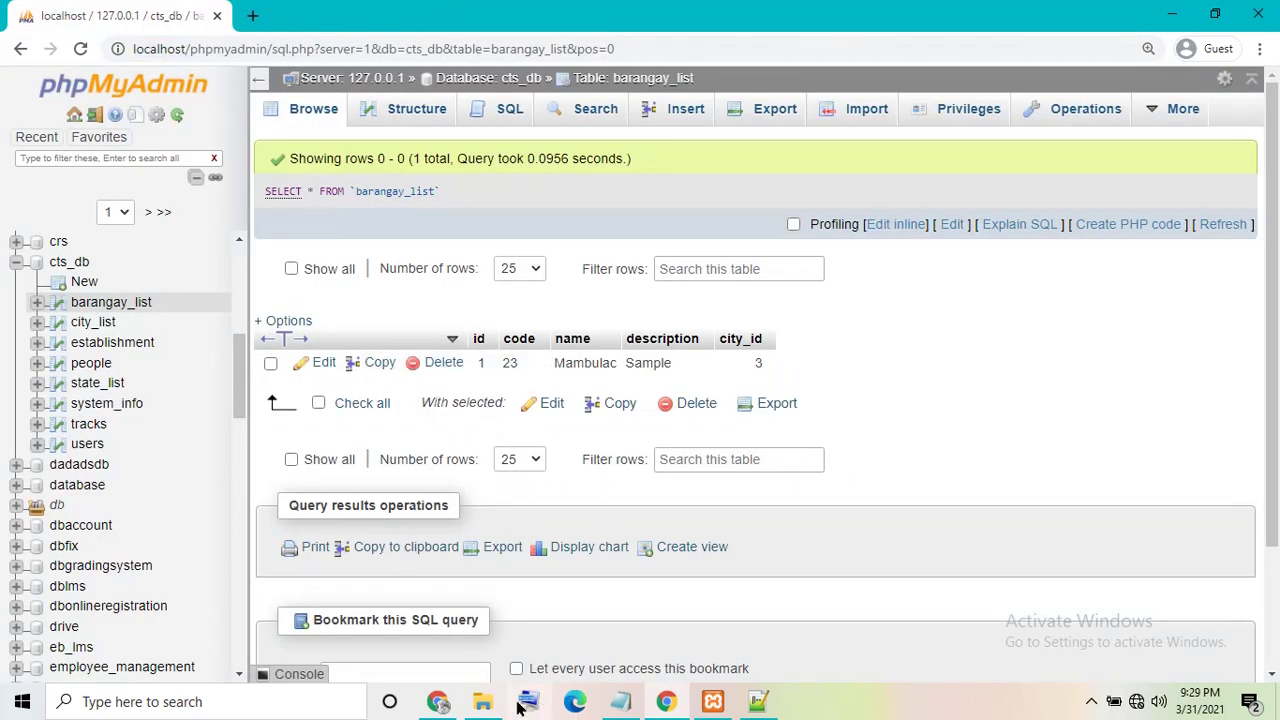
- Open cts_qr's admin\login.php in Notepad++ and launch it in Chrome from the Run menu
click(482, 701)
double_click(200, 123)
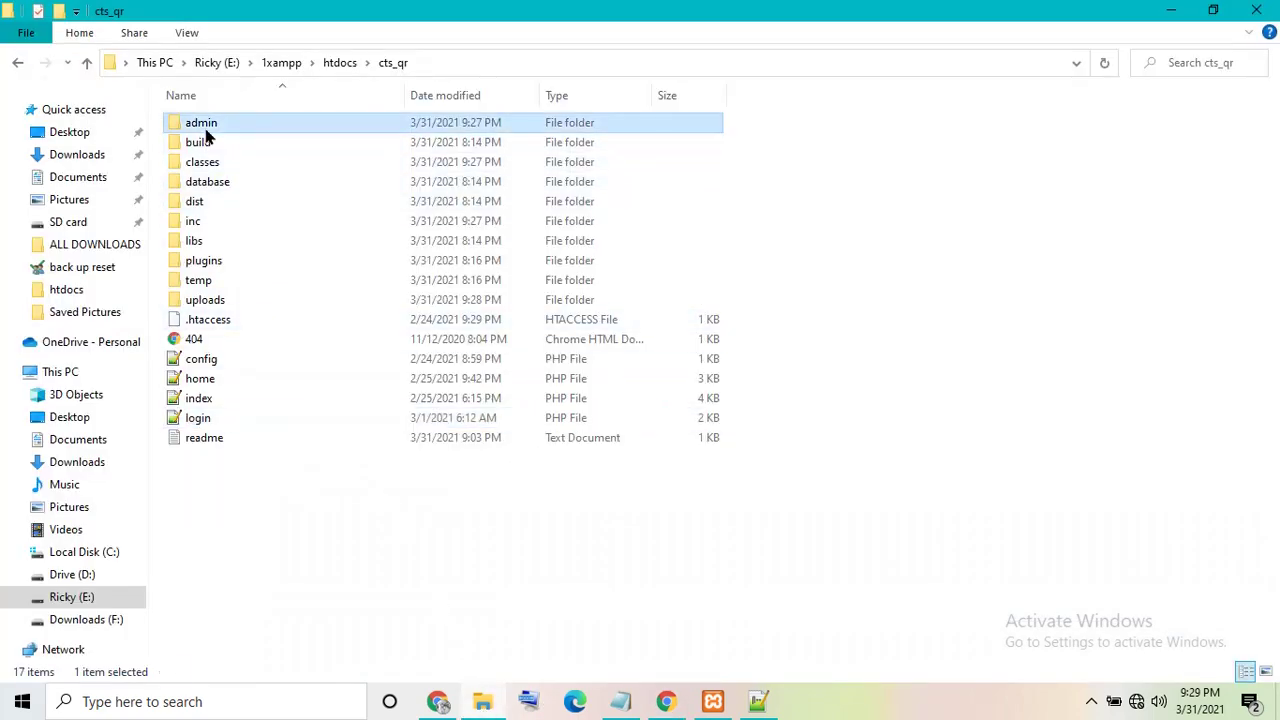
click(214, 360)
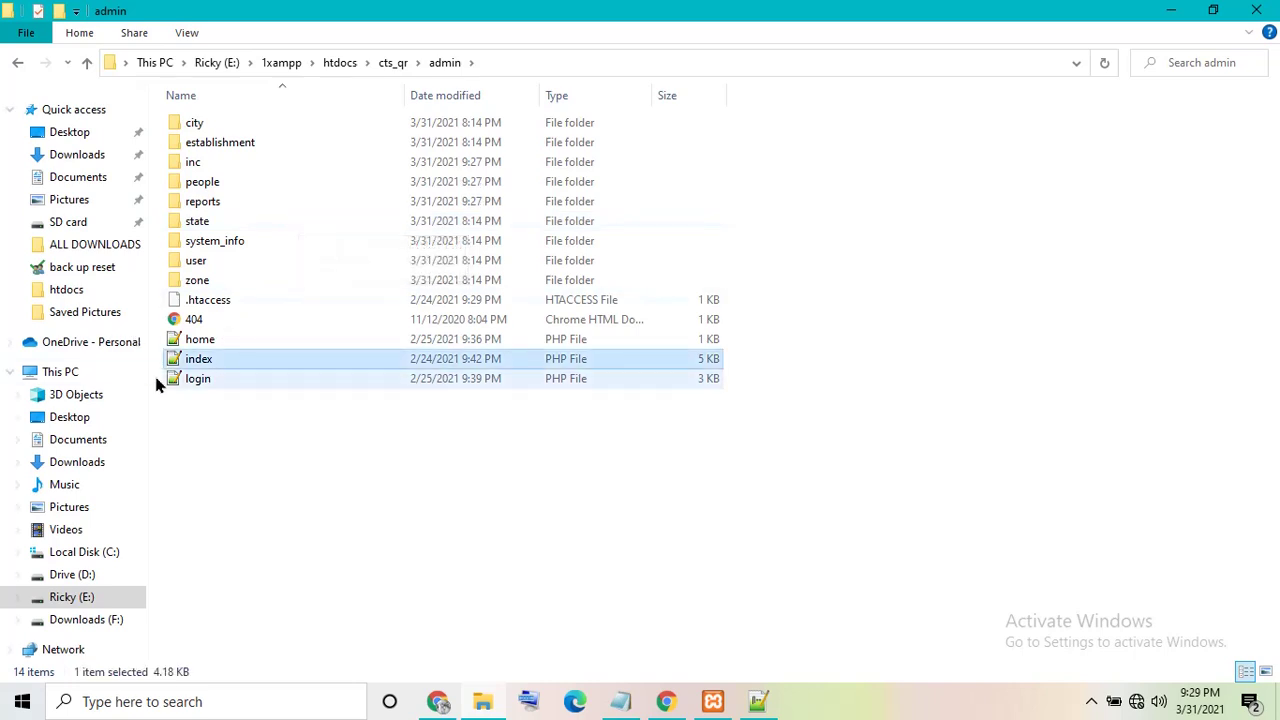
click(186, 340)
click(218, 365)
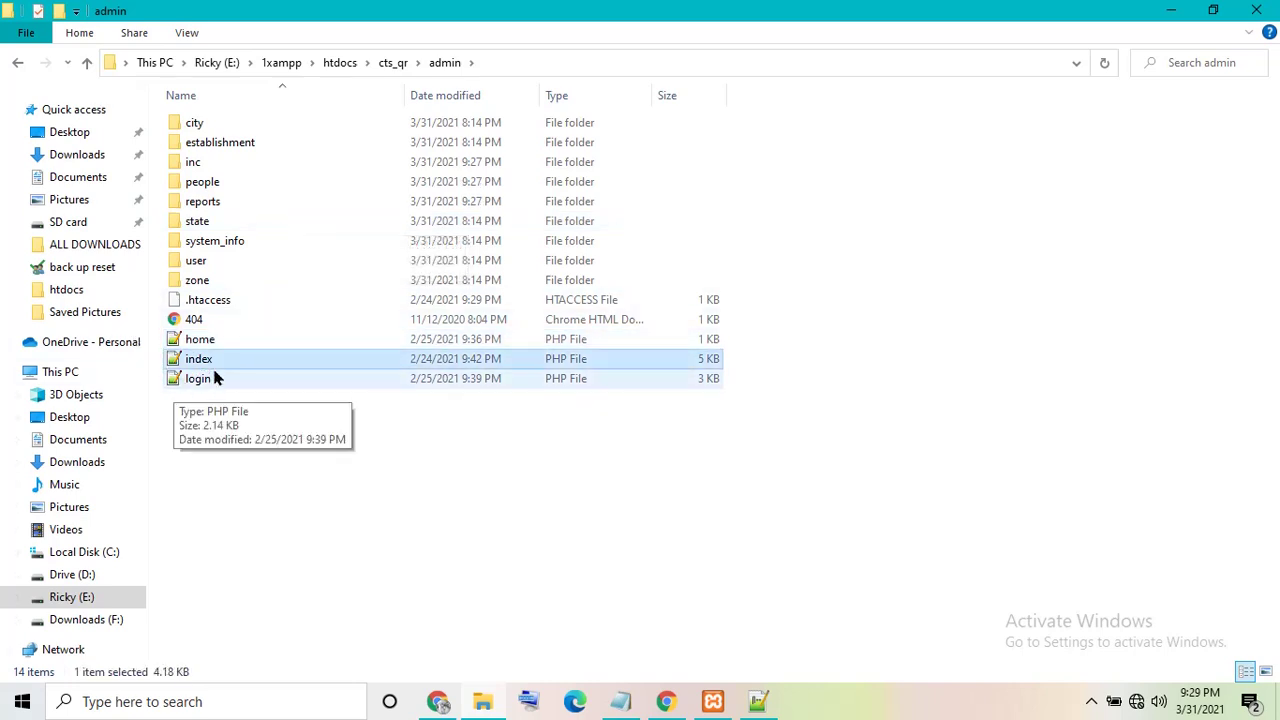
click(213, 366)
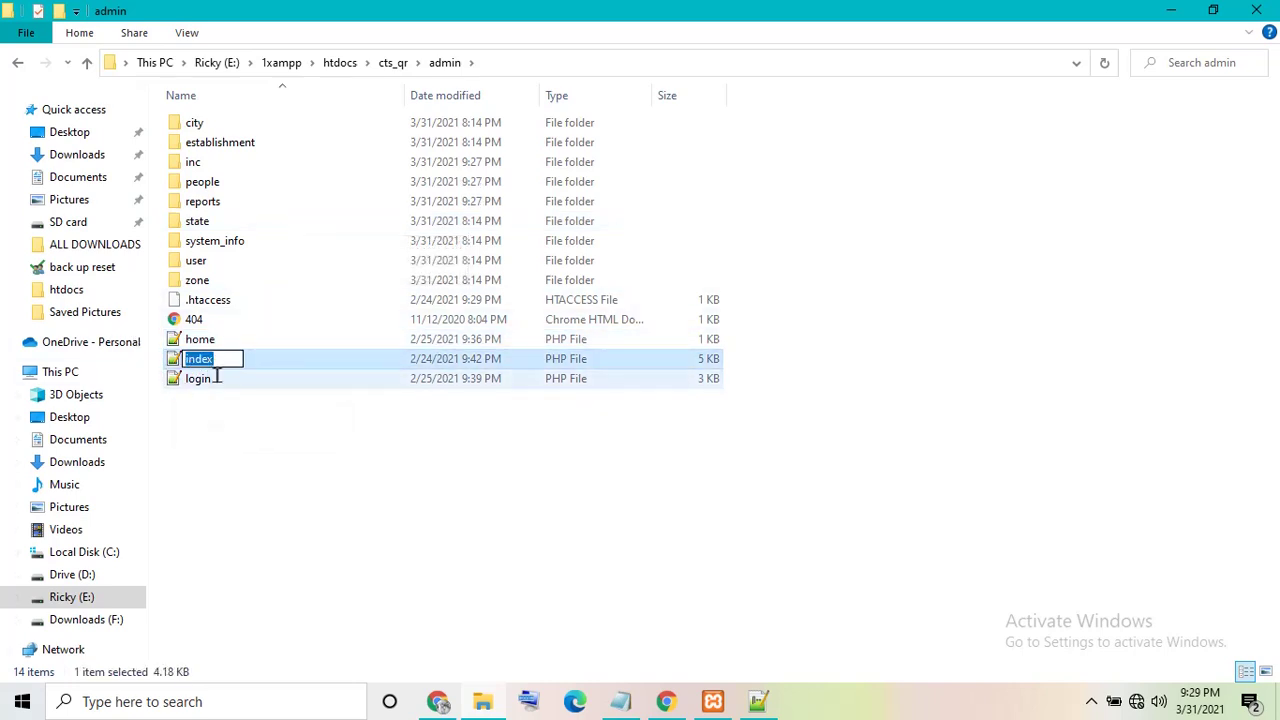
click(221, 380)
double_click(226, 382)
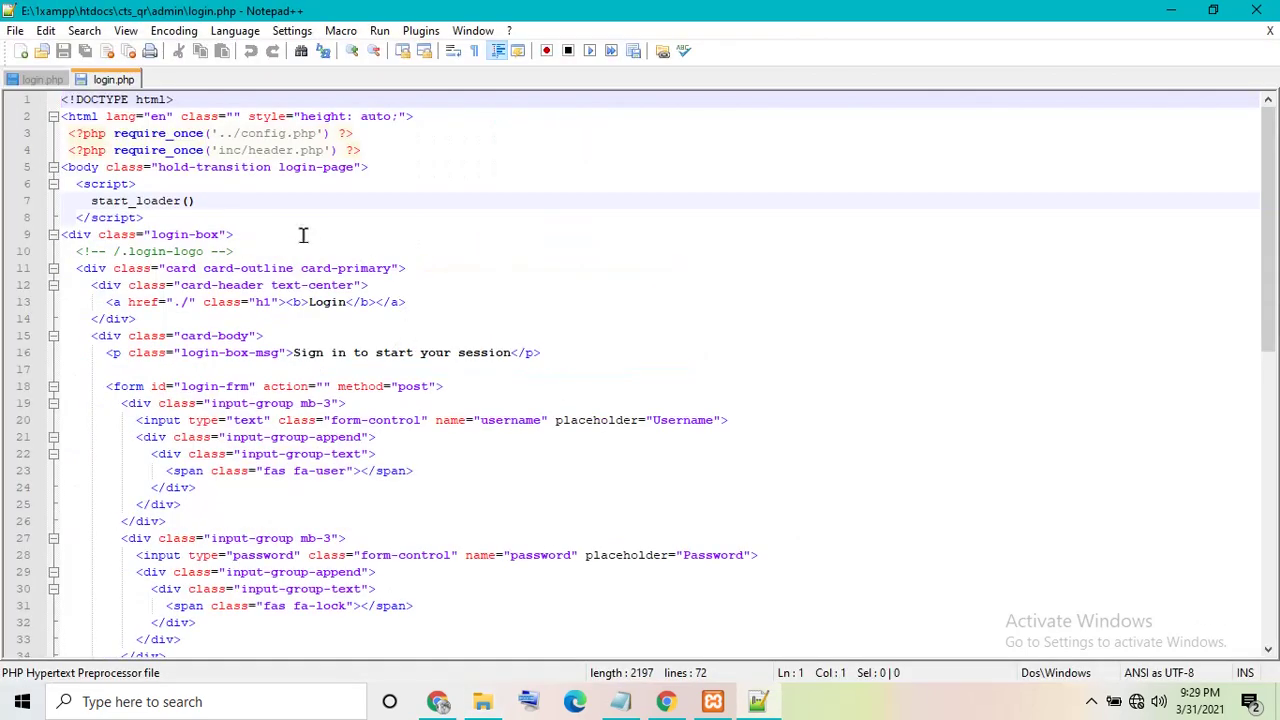
click(379, 30)
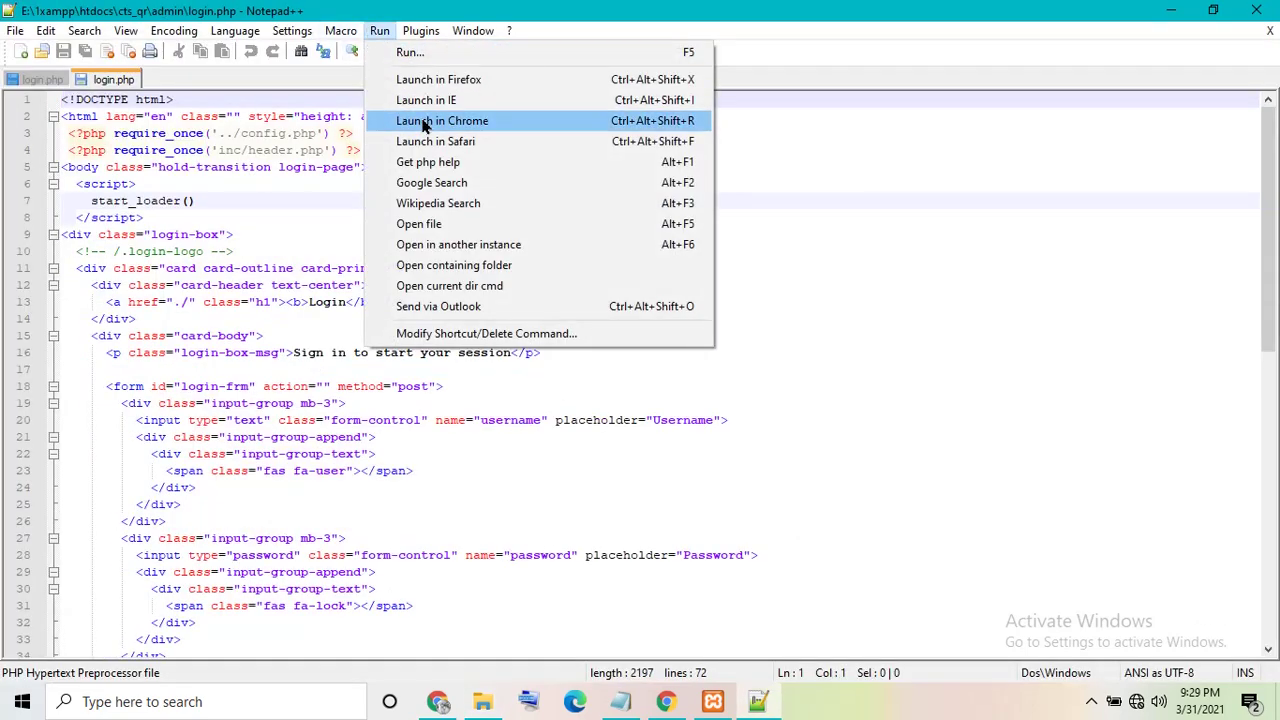
click(424, 121)
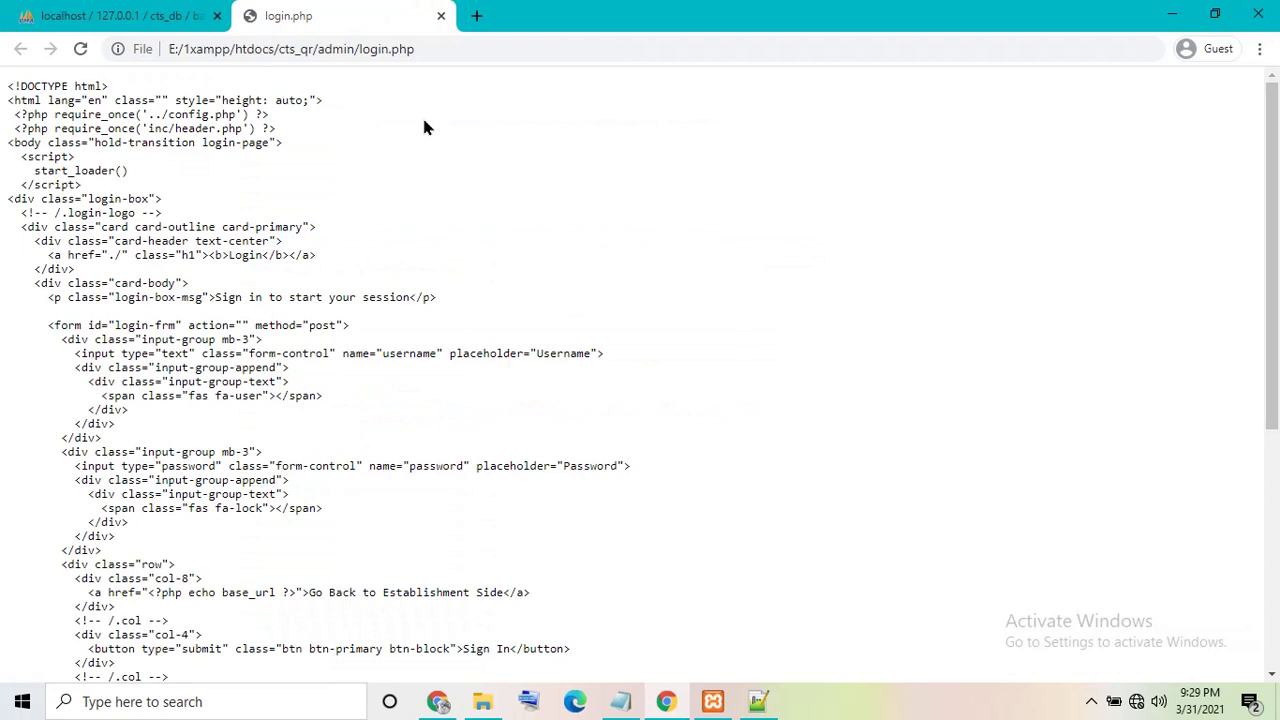
- Replace file:///E:/1xampp/htdocs in the address with localhost to load admin/login.php
drag(270, 49, 85, 60)
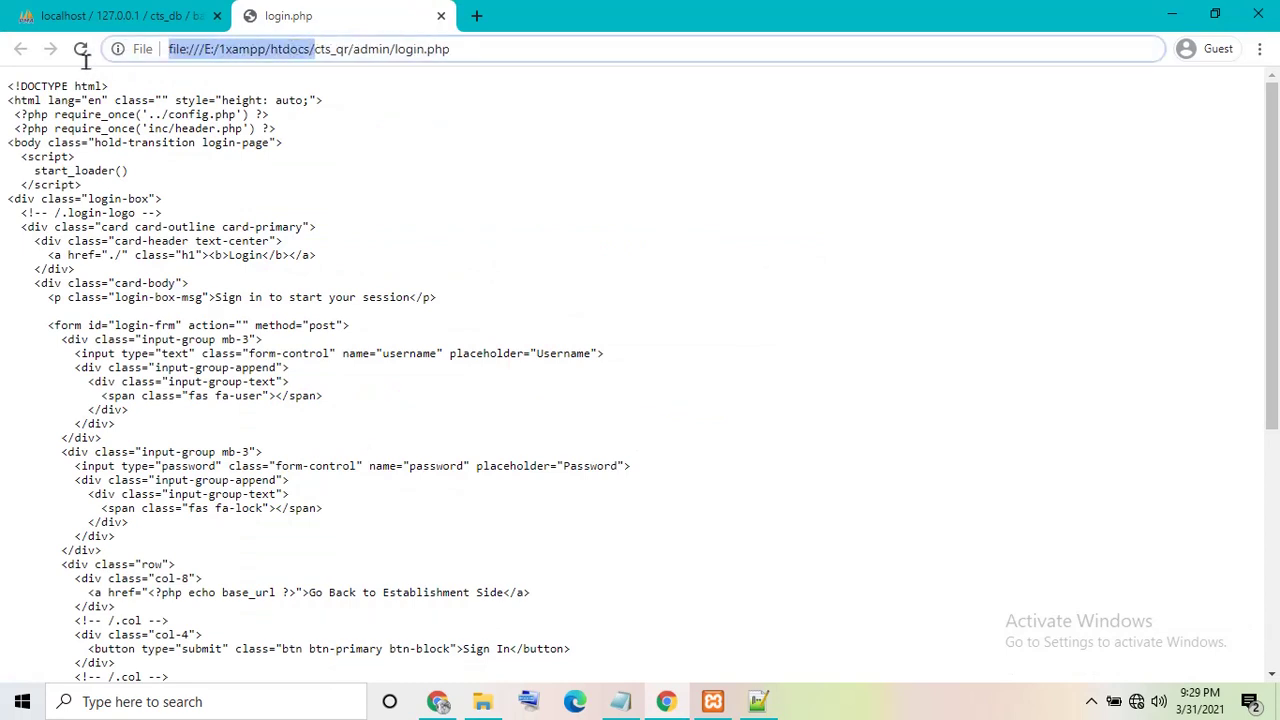
click(273, 55)
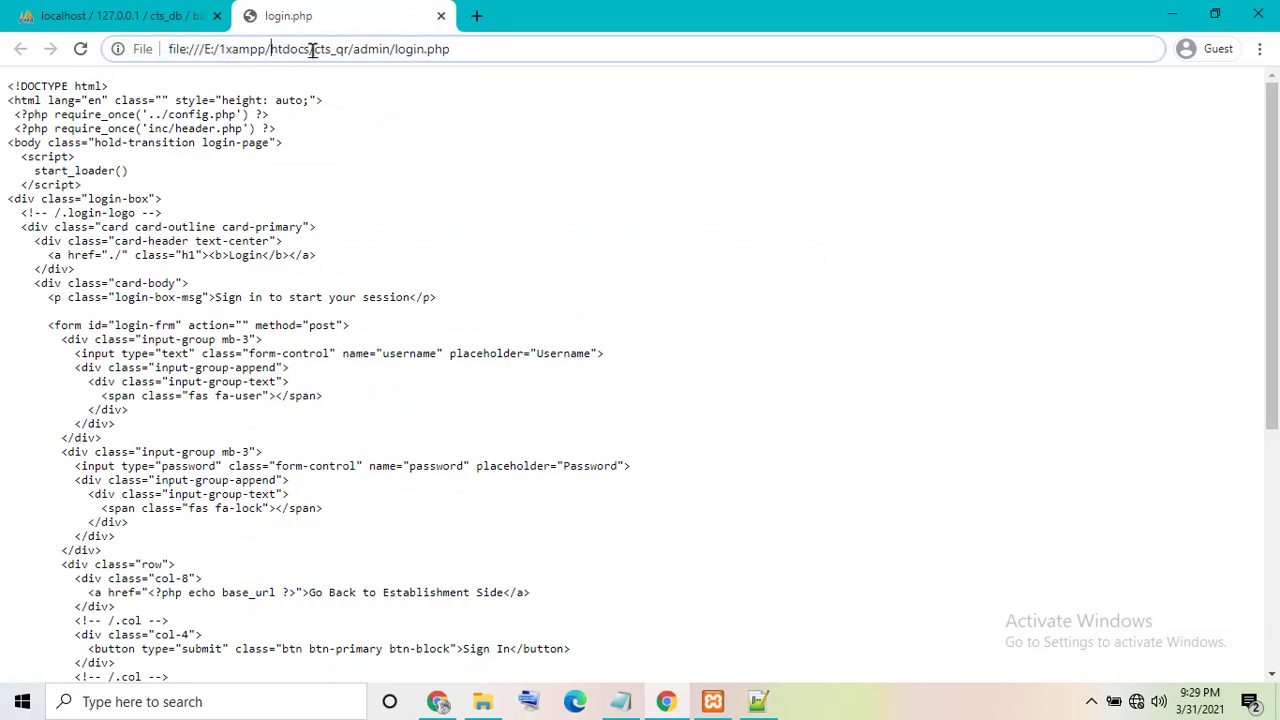
drag(312, 50, 37, 50)
key(BackSpace)
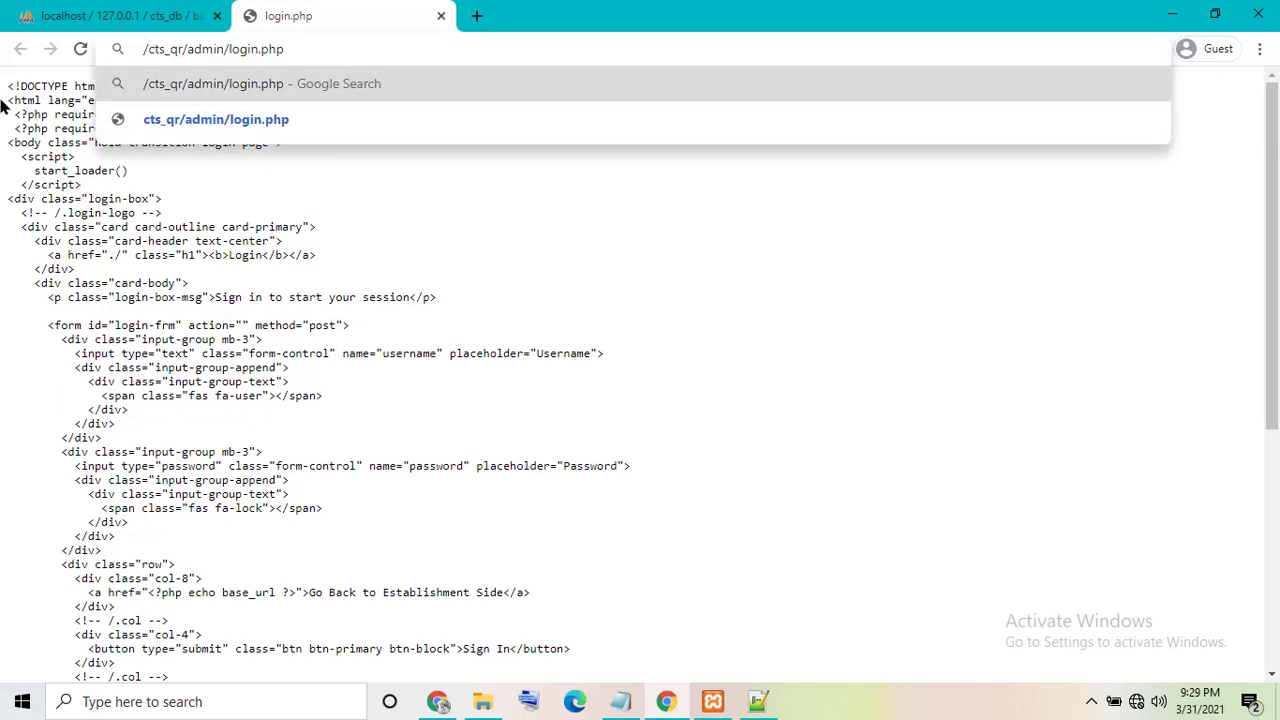
text(localh)
text(ost)
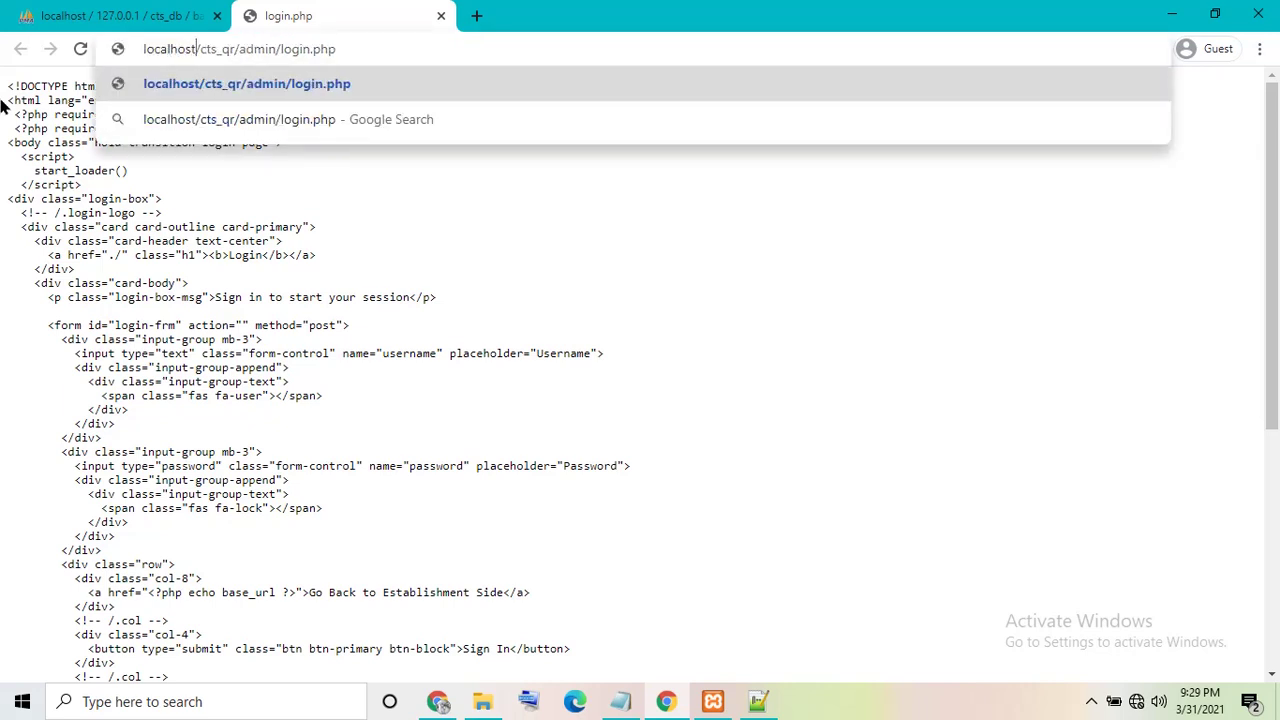
key(Return)
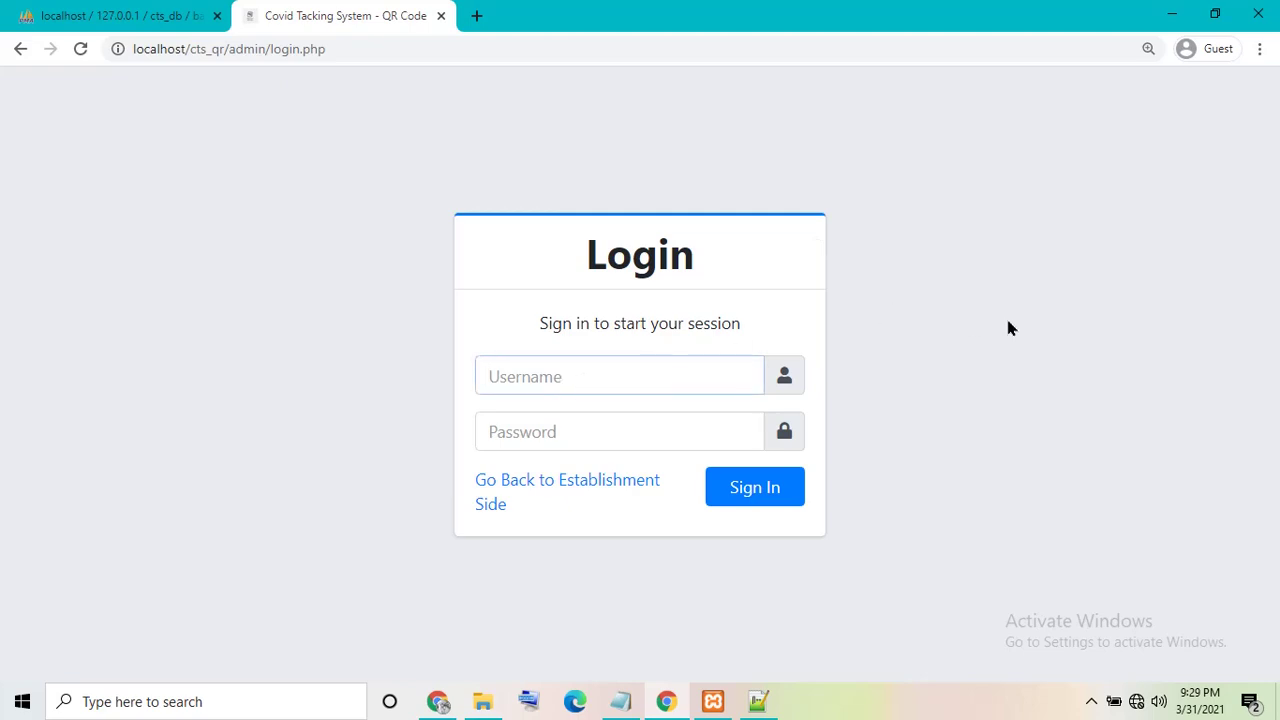
- Sign in to the CTS-QR admin panel with the admin username and password
text(admin)
key(Tab)
text(a)
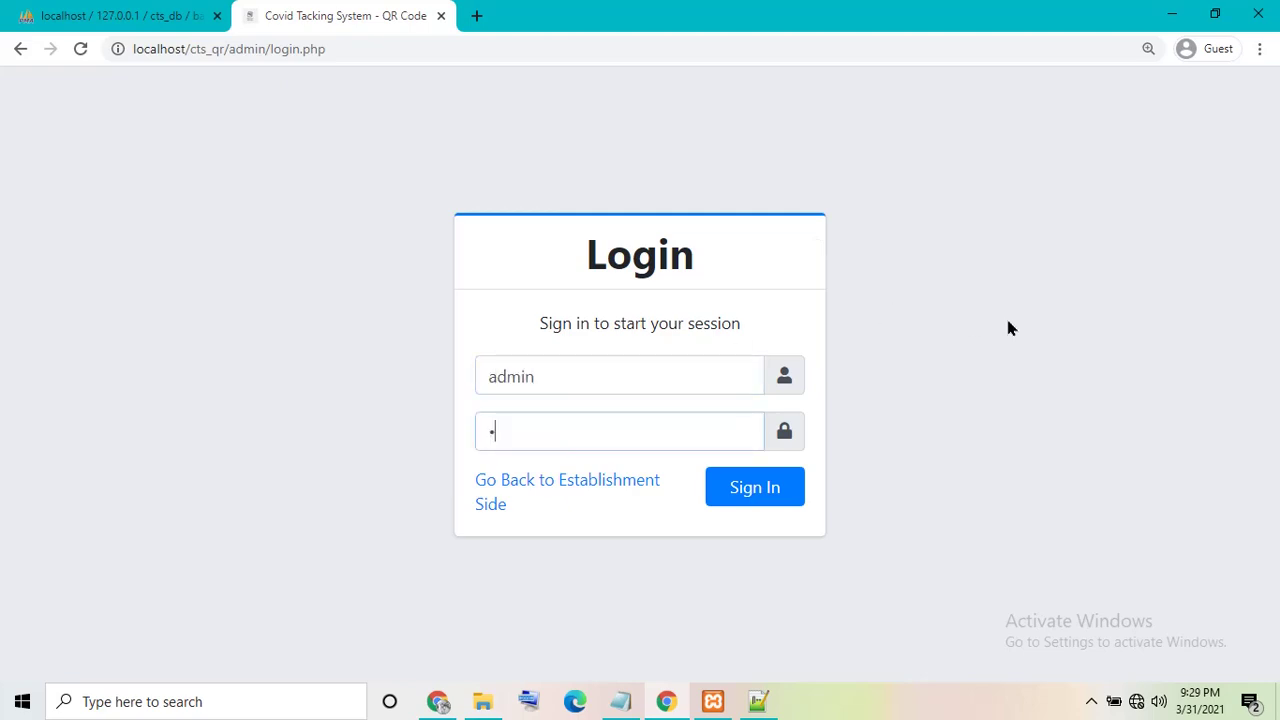
text(dmin123)
click(783, 497)
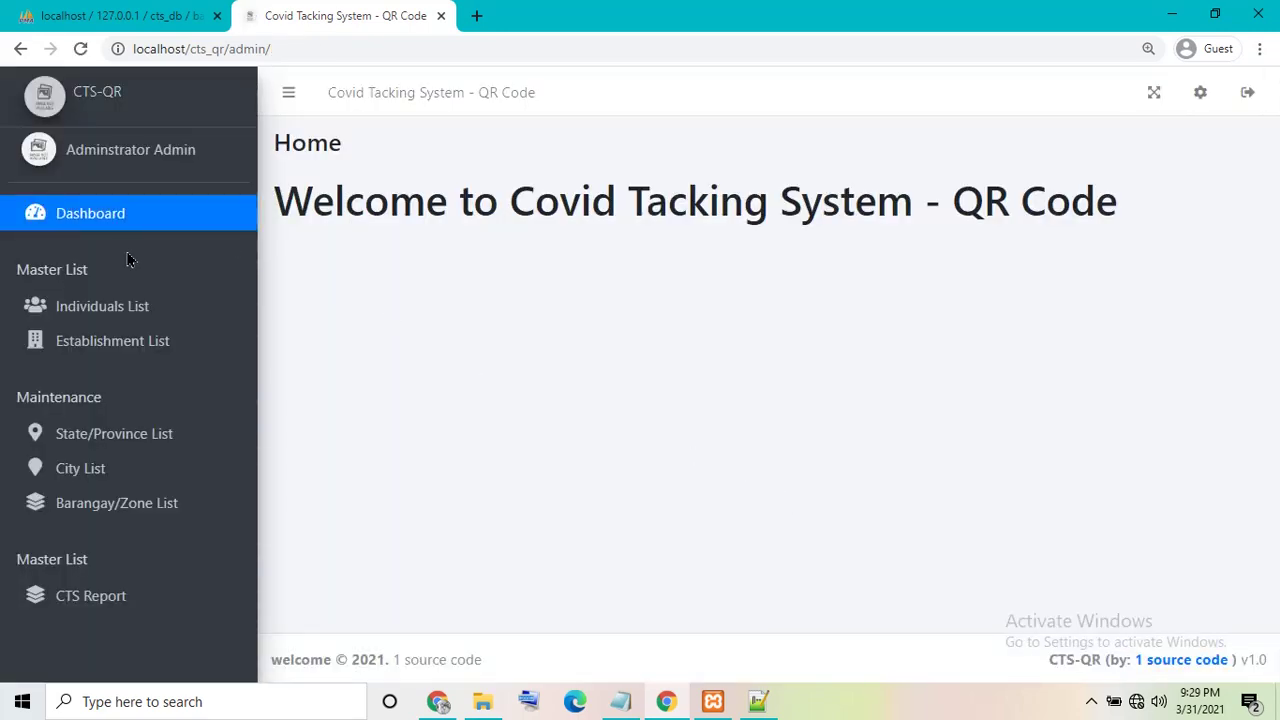
- Browse the Individuals, Establishments, State/Province and admin account pages, then return to Dashboard
click(94, 306)
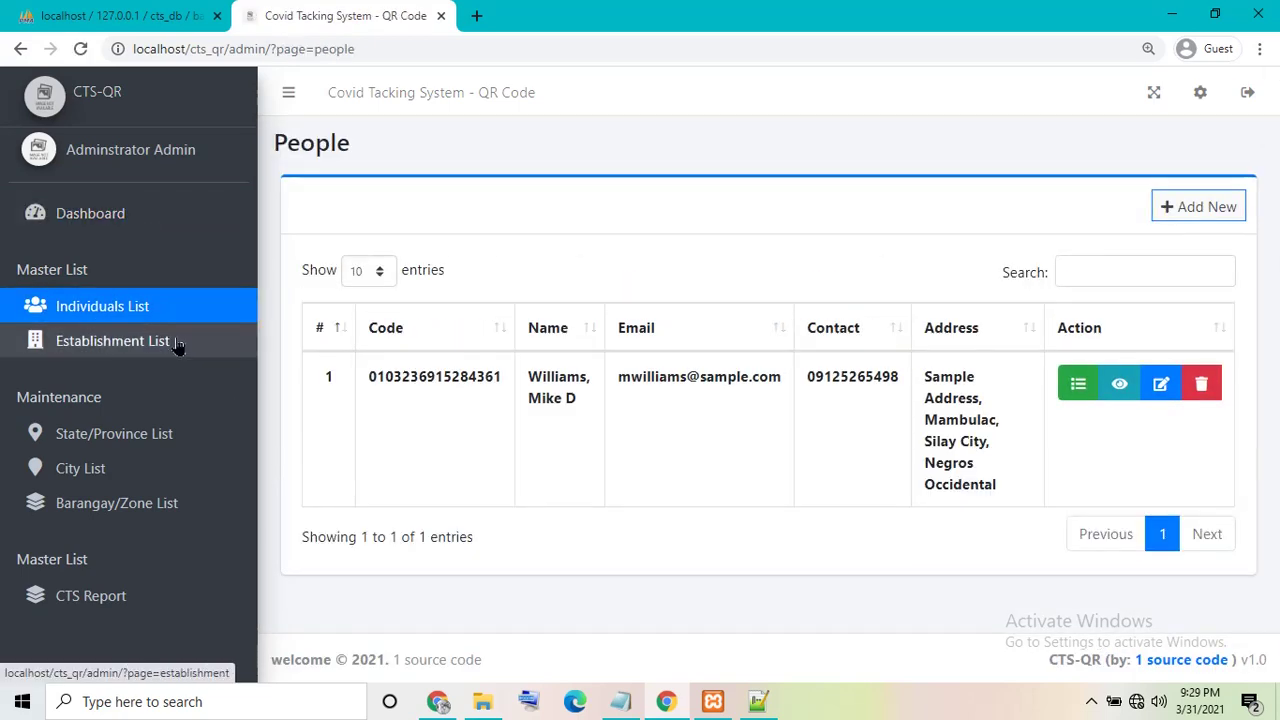
click(85, 342)
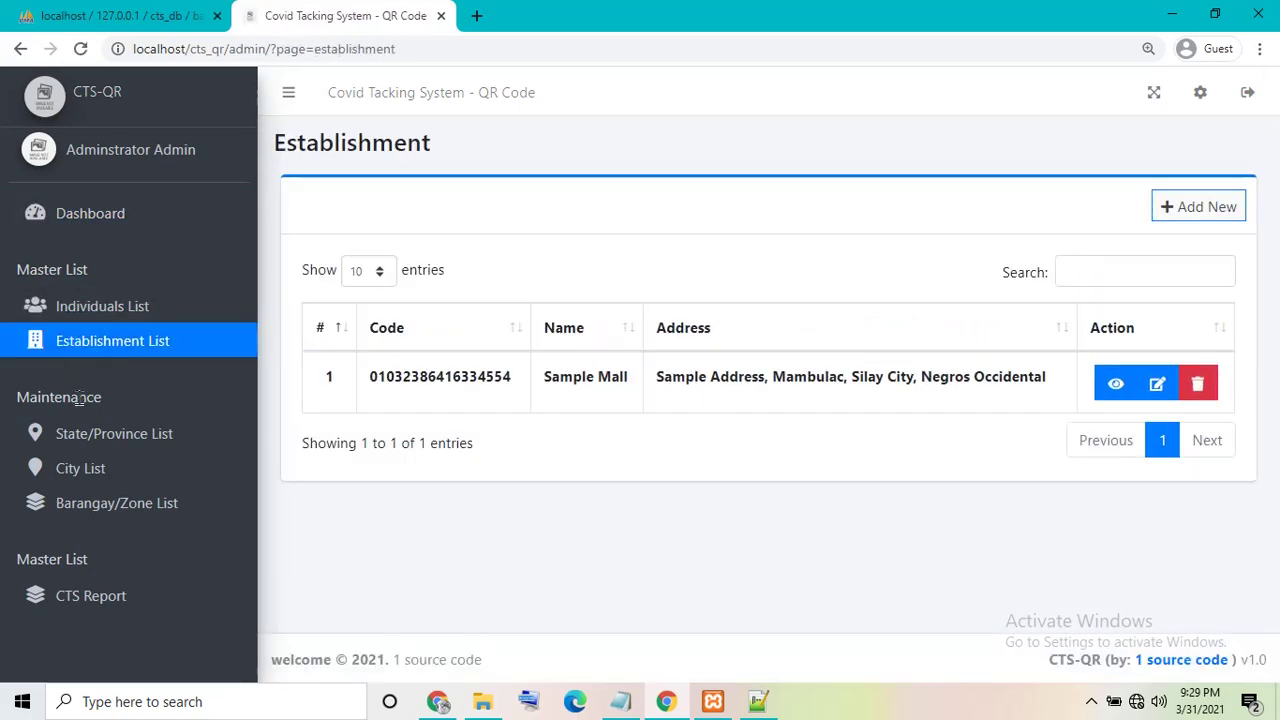
click(115, 433)
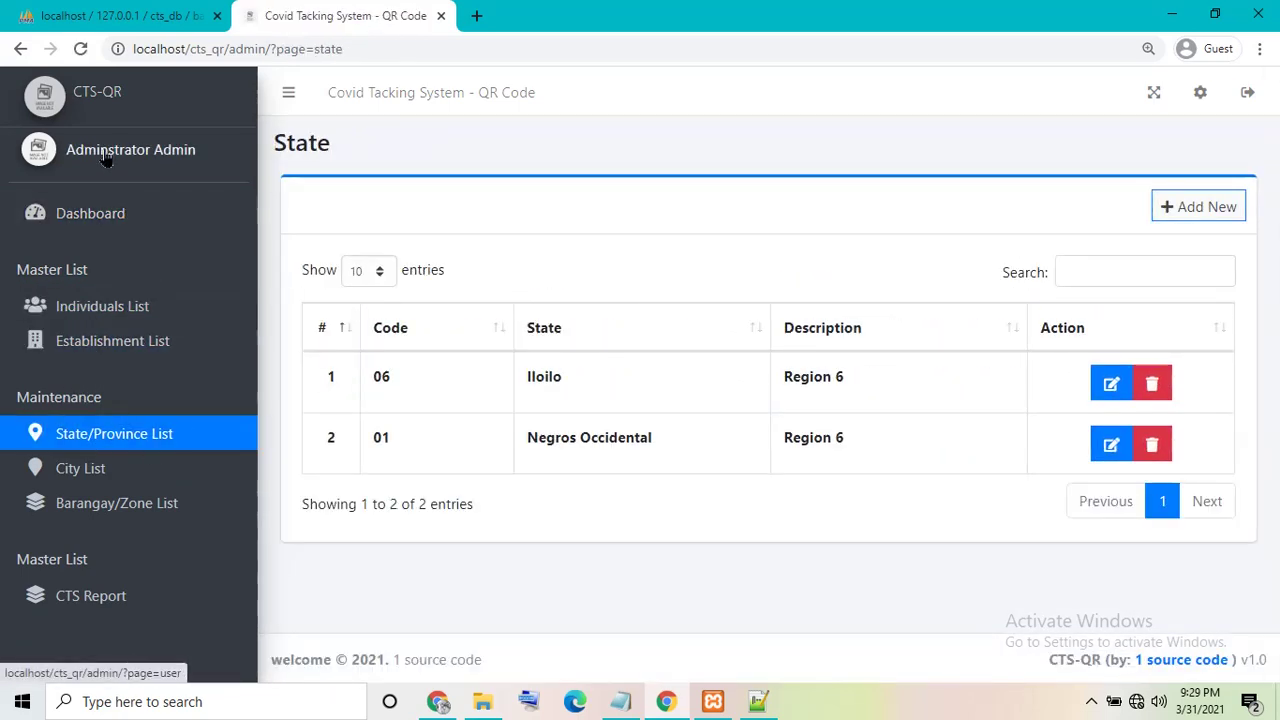
click(88, 150)
click(128, 106)
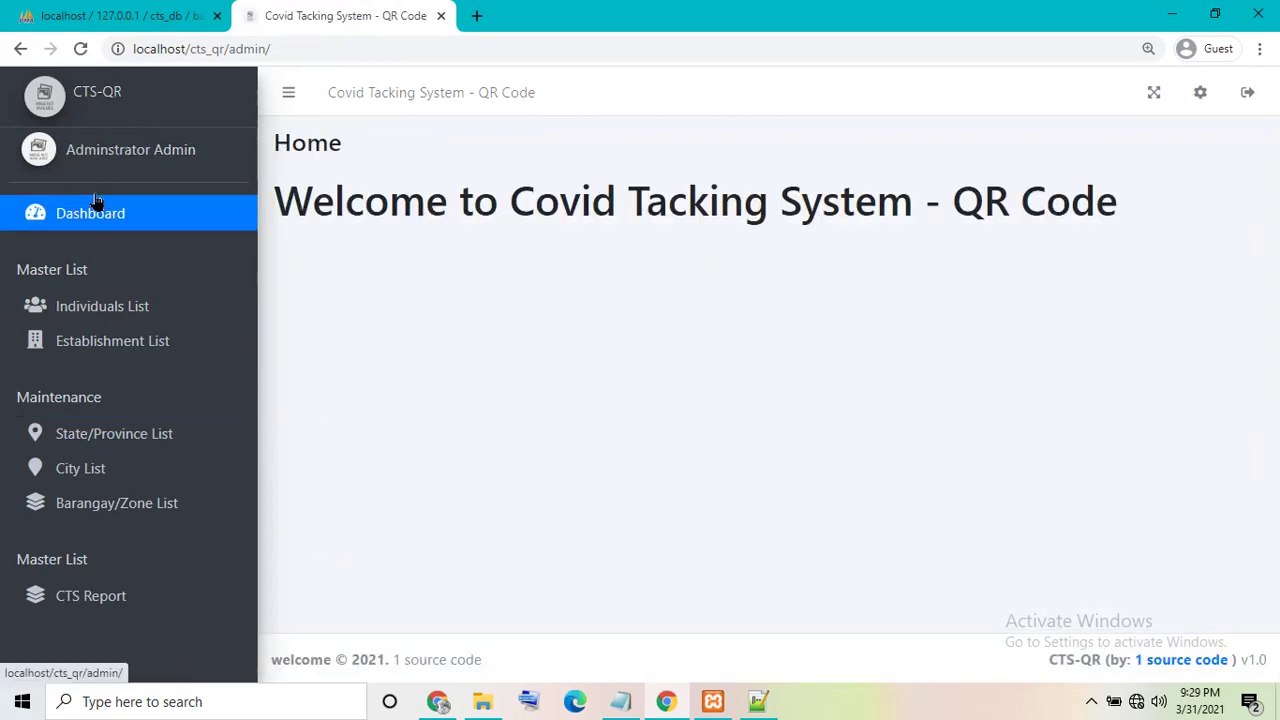
- Copy the admin folder path from File Explorer's address bar and start a new Chrome tab
click(482, 701)
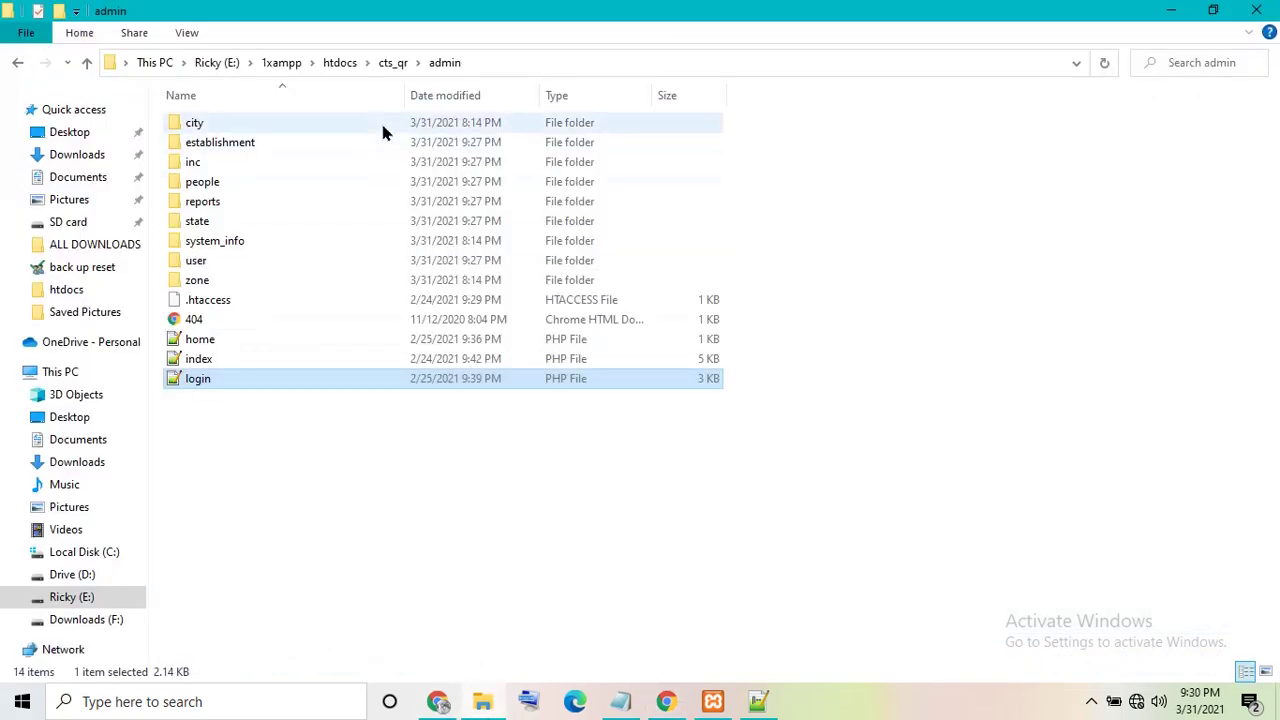
click(505, 65)
right_click(186, 65)
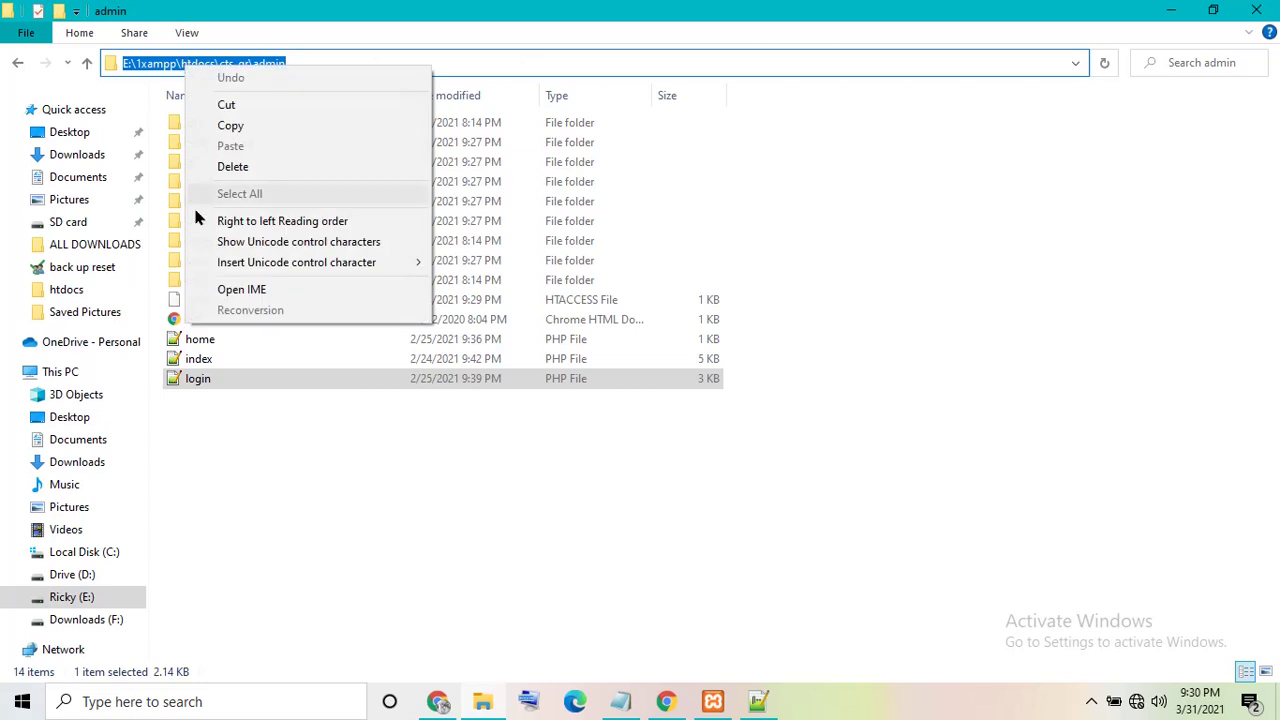
click(240, 126)
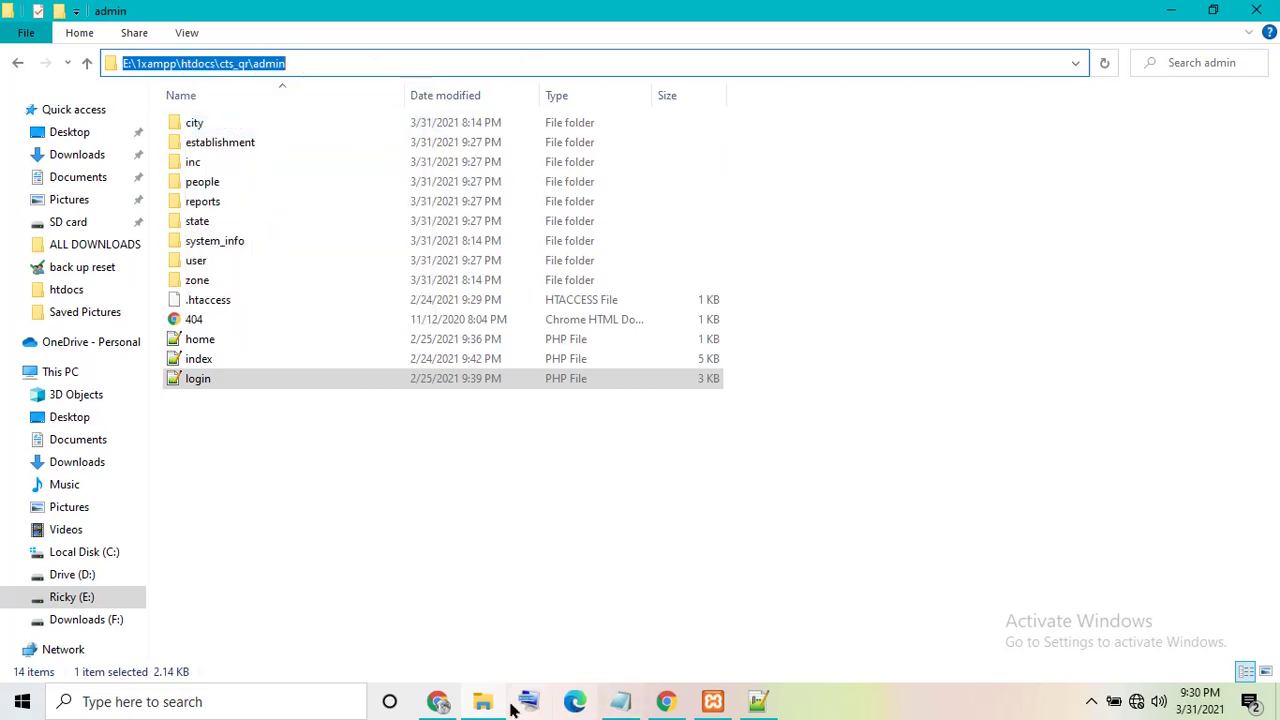
click(666, 701)
click(470, 16)
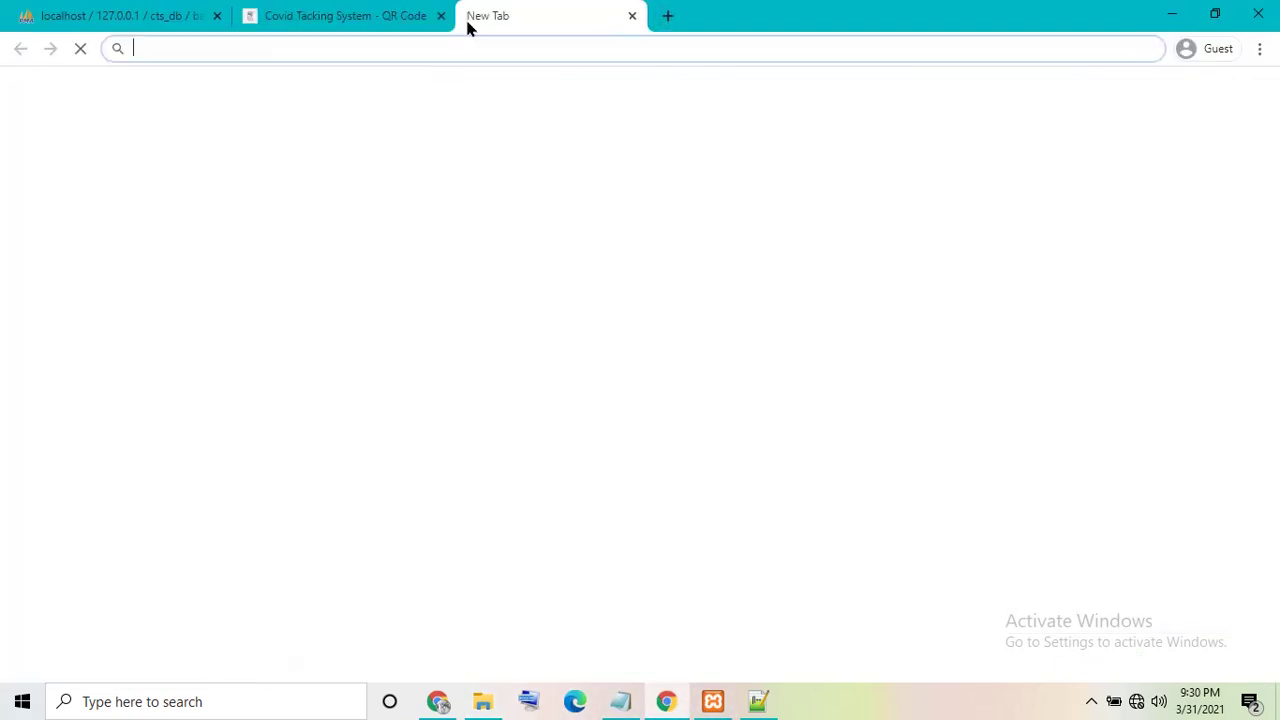
- Load the admin panel at localhost/cts_qr/admin from the pasted path, then log out
key(ctrl+v)
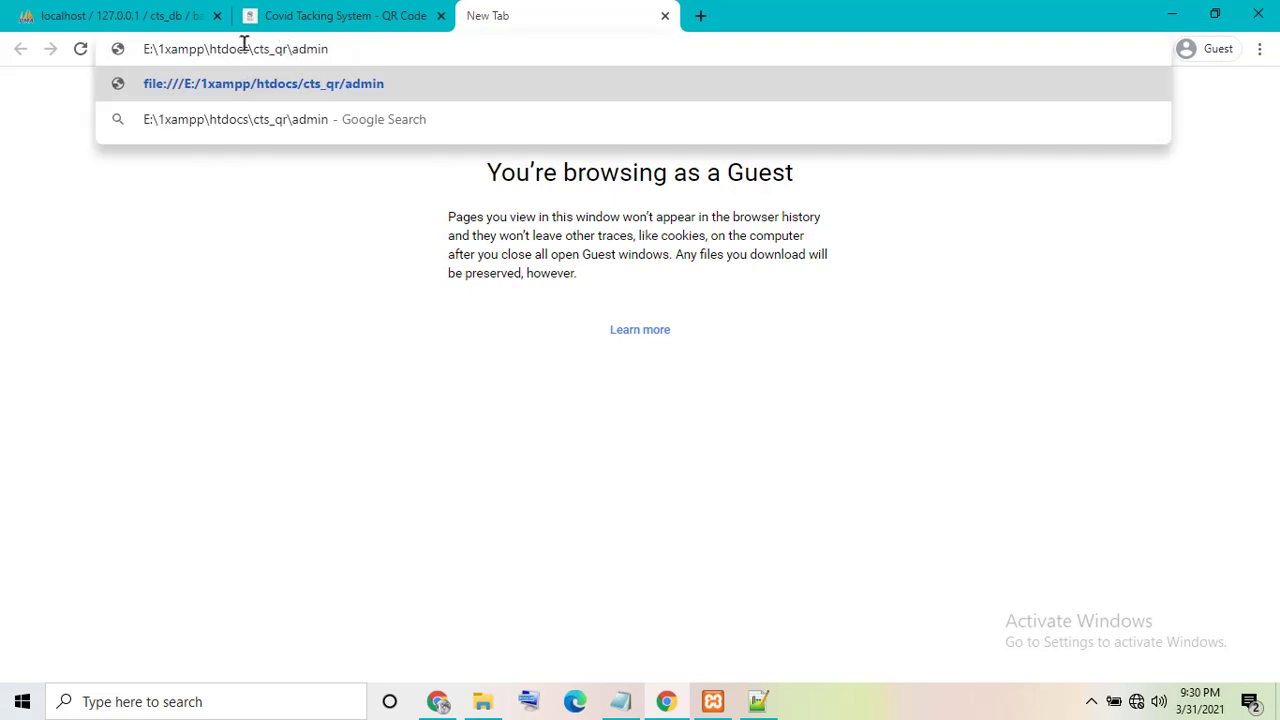
drag(248, 48, 2, 76)
key(BackSpace)
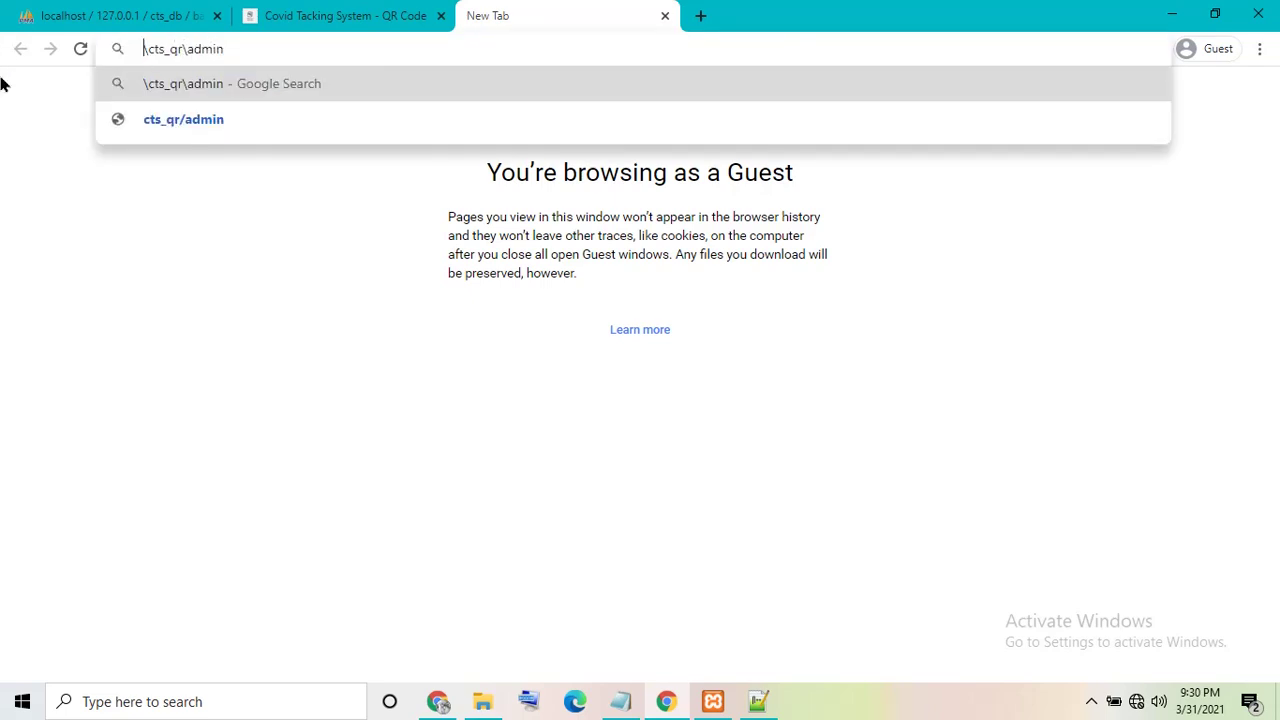
text(localho)
text(st)
key(Return)
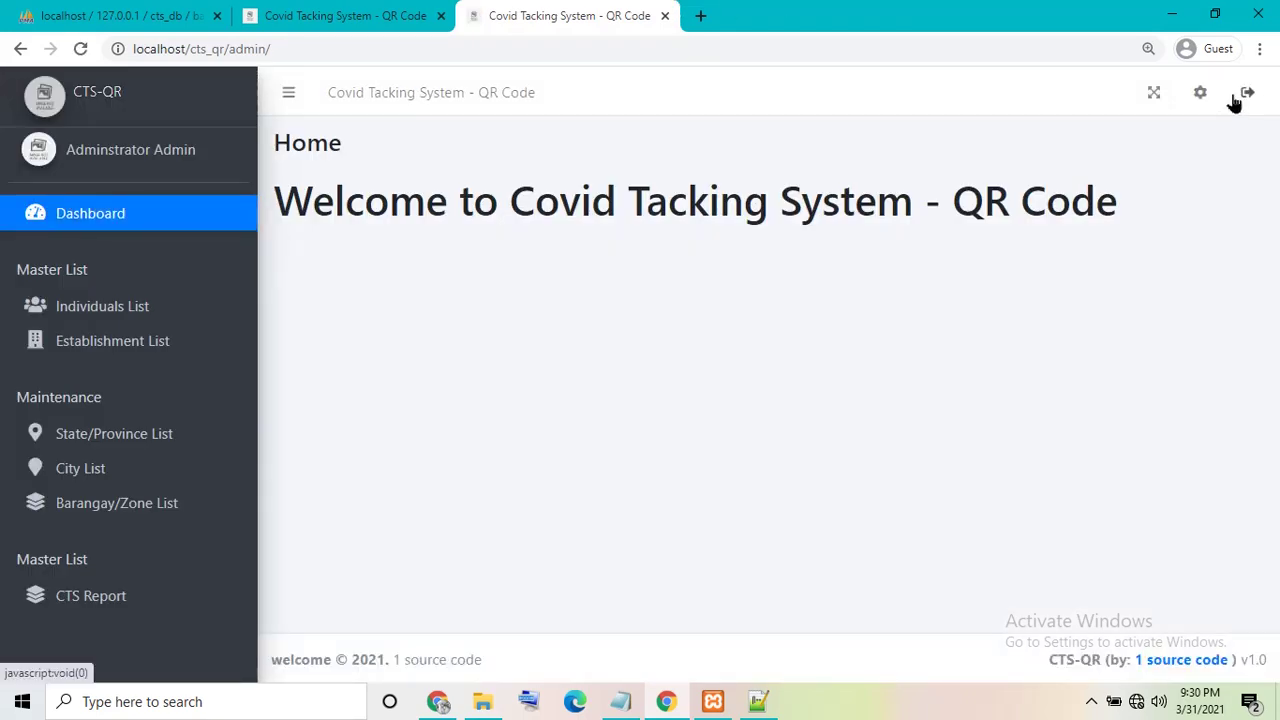
click(1236, 97)
- Reload the localhost admin address, visit the establishment side, then return to the admin login page
click(424, 59)
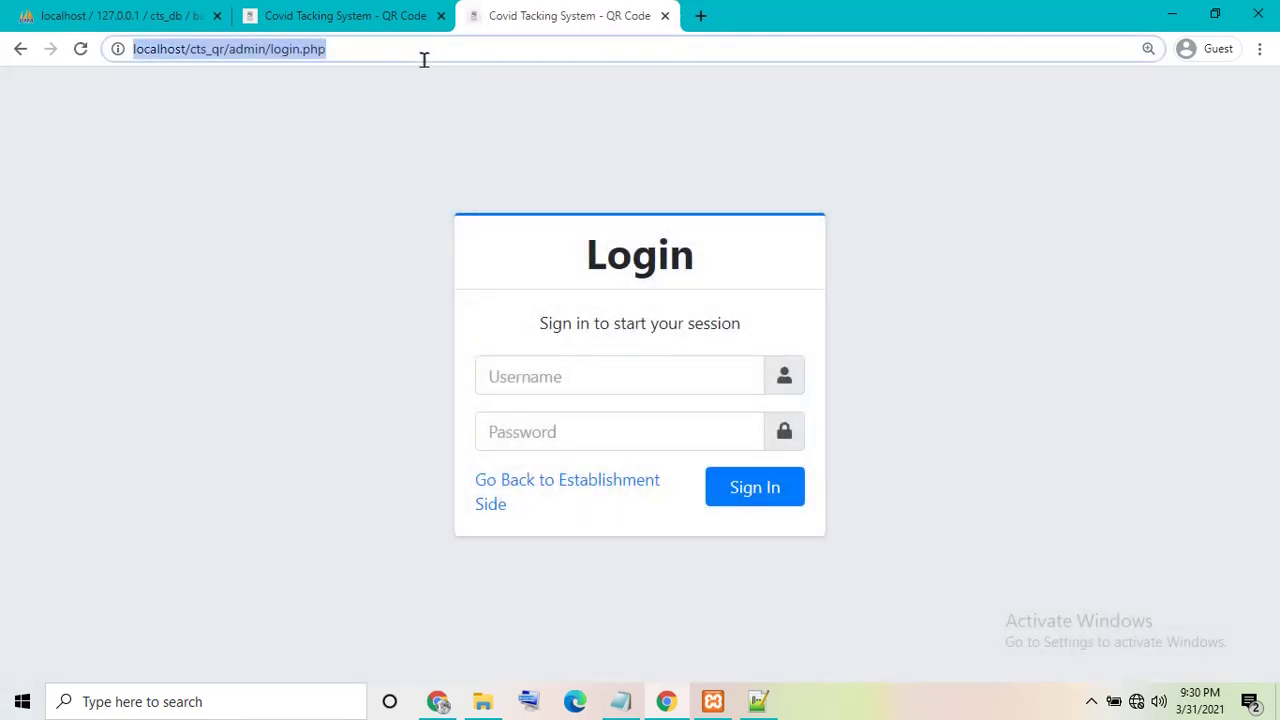
key(ctrl+v)
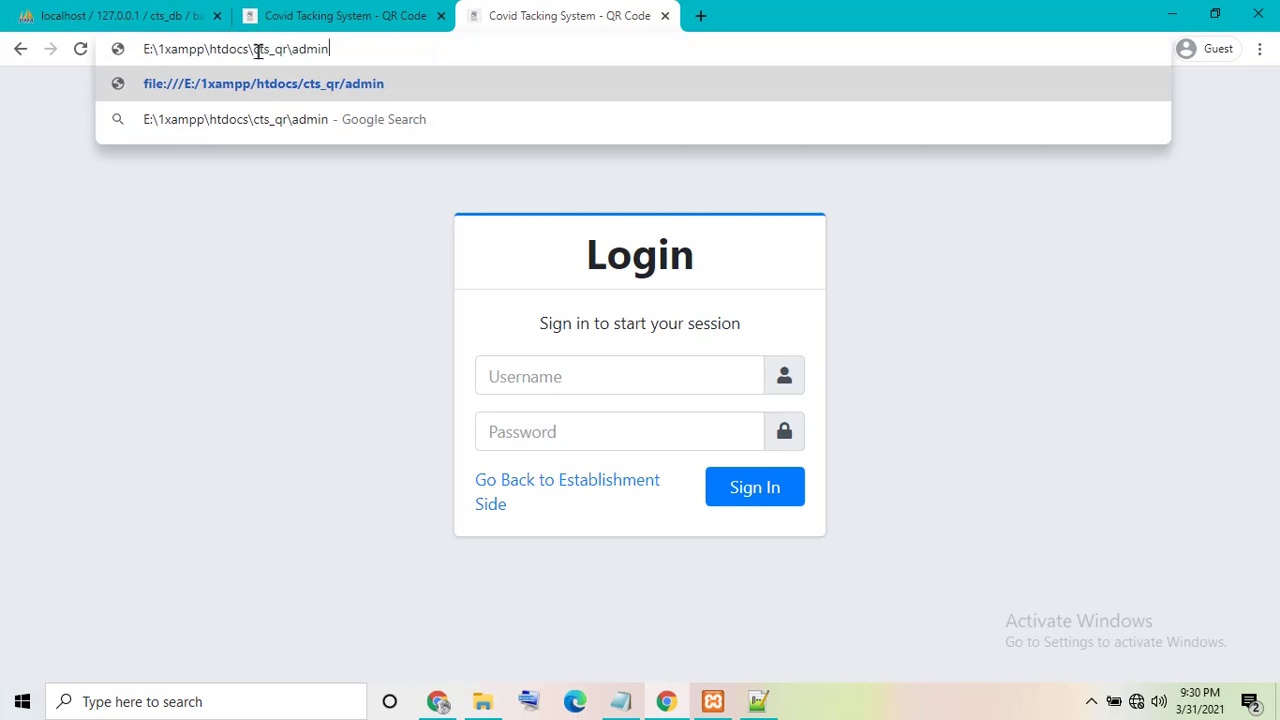
drag(249, 48, 52, 69)
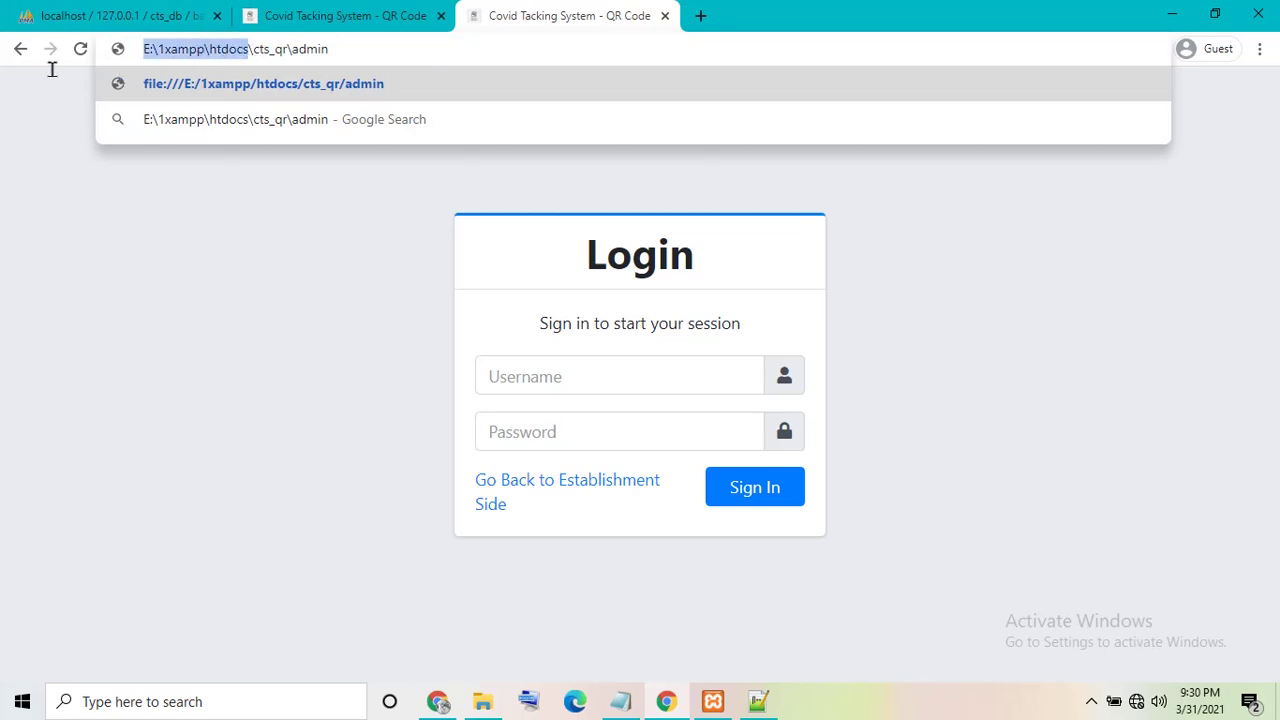
key(BackSpace)
text(local)
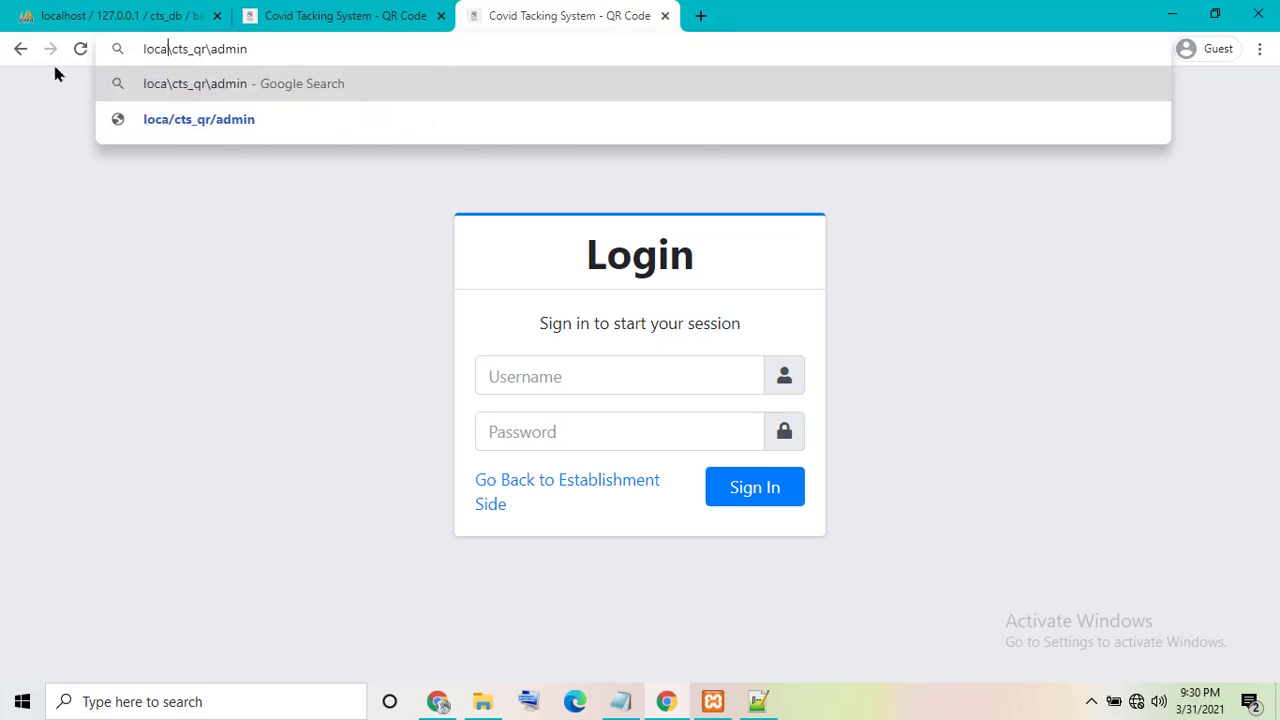
text(host)
key(Return)
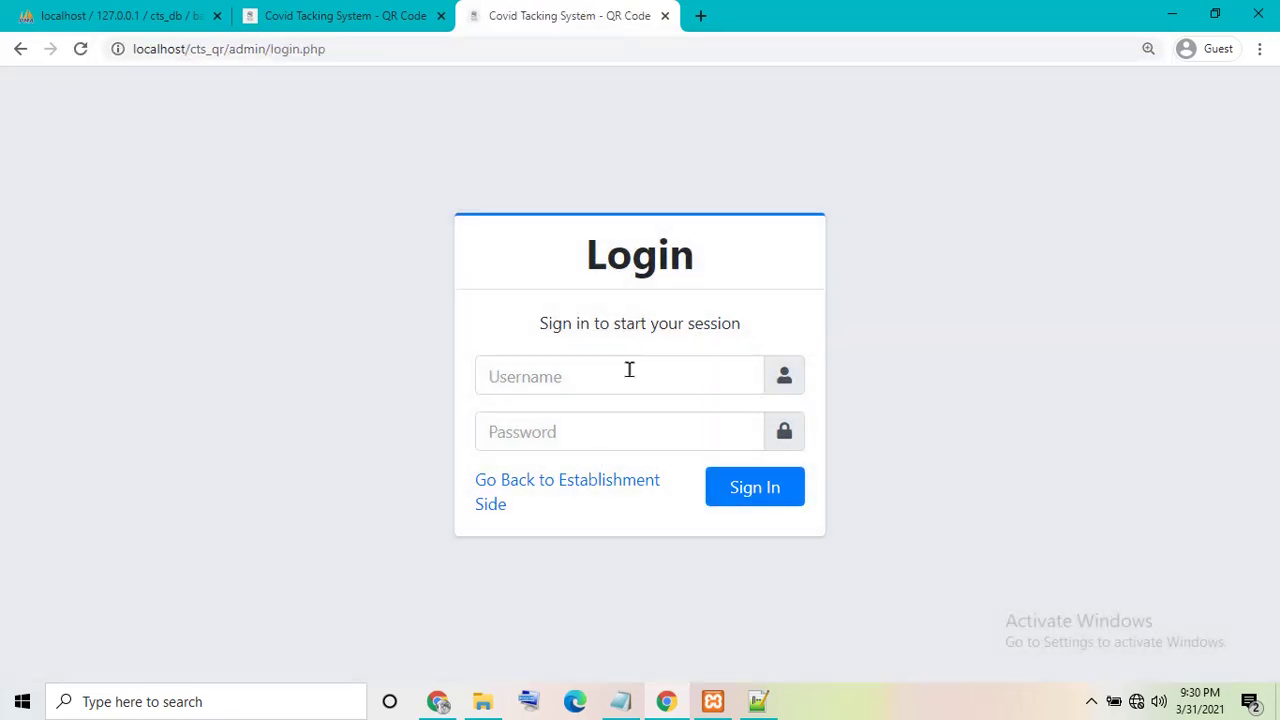
click(503, 472)
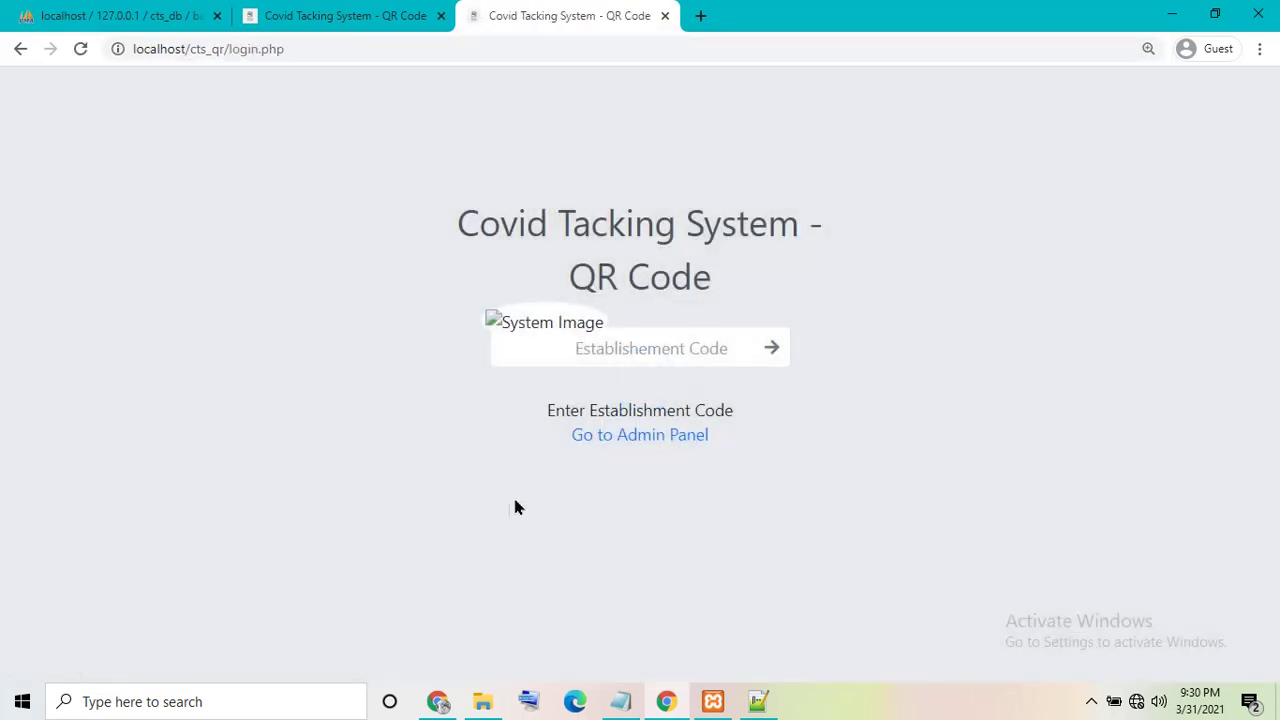
click(603, 438)
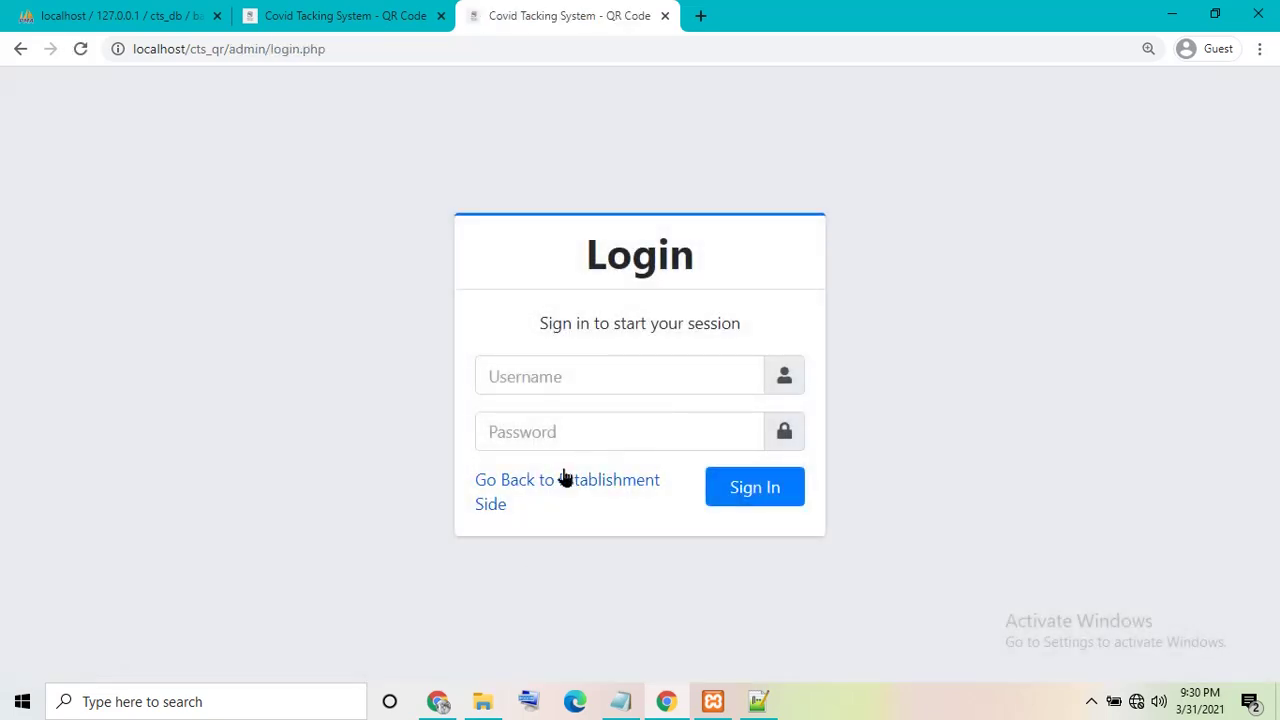
- In the second tab, log in as administrator with the admin username and password
click(317, 22)
click(74, 355)
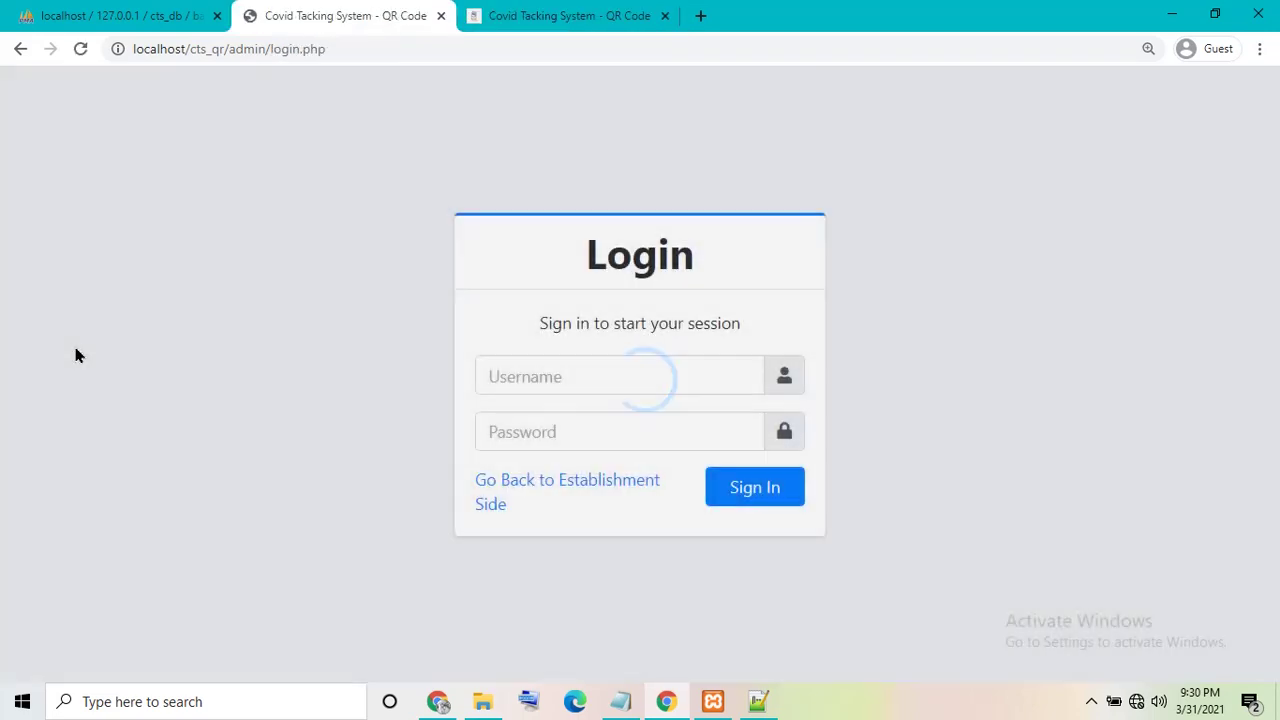
text(admin)
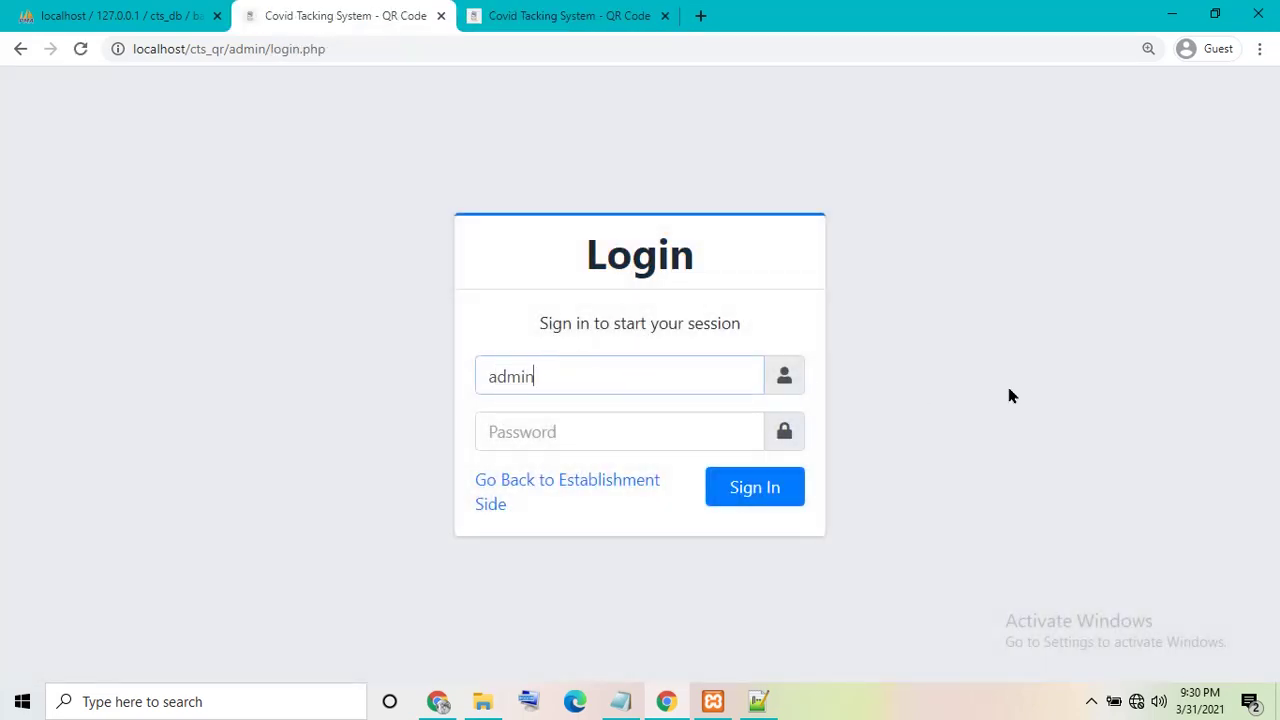
key(Tab)
text(1234)
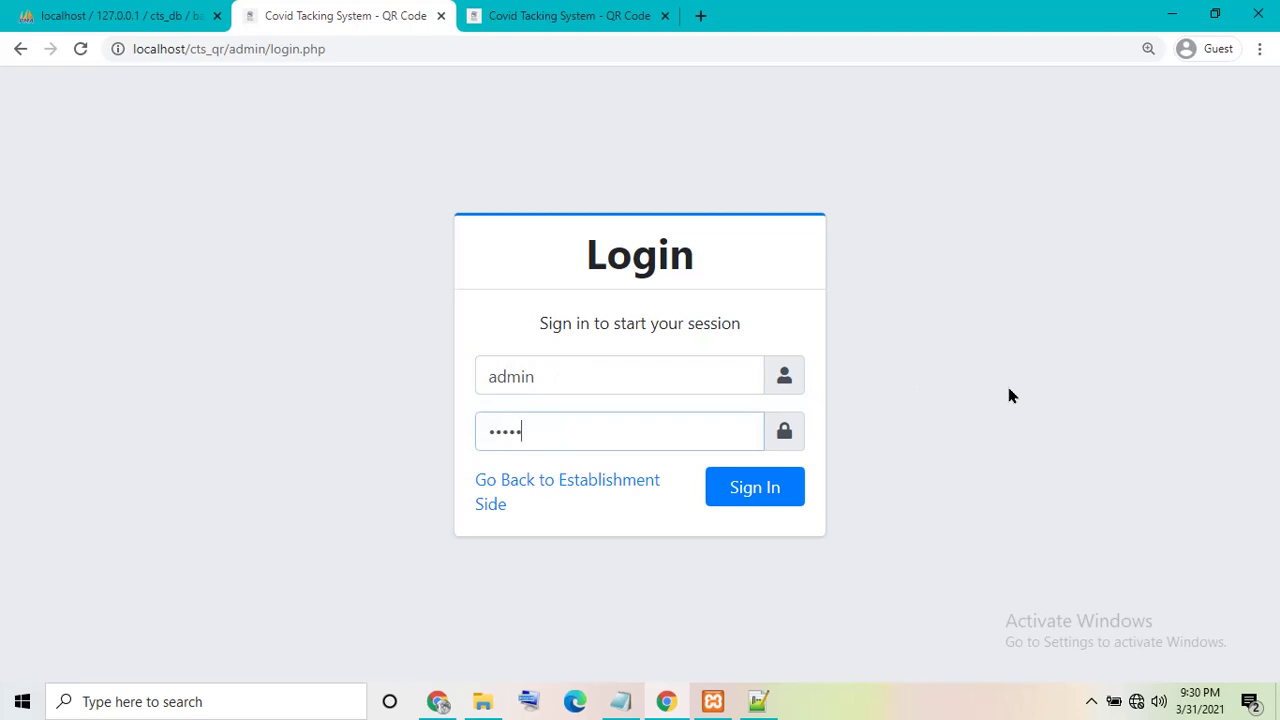
key(Return)
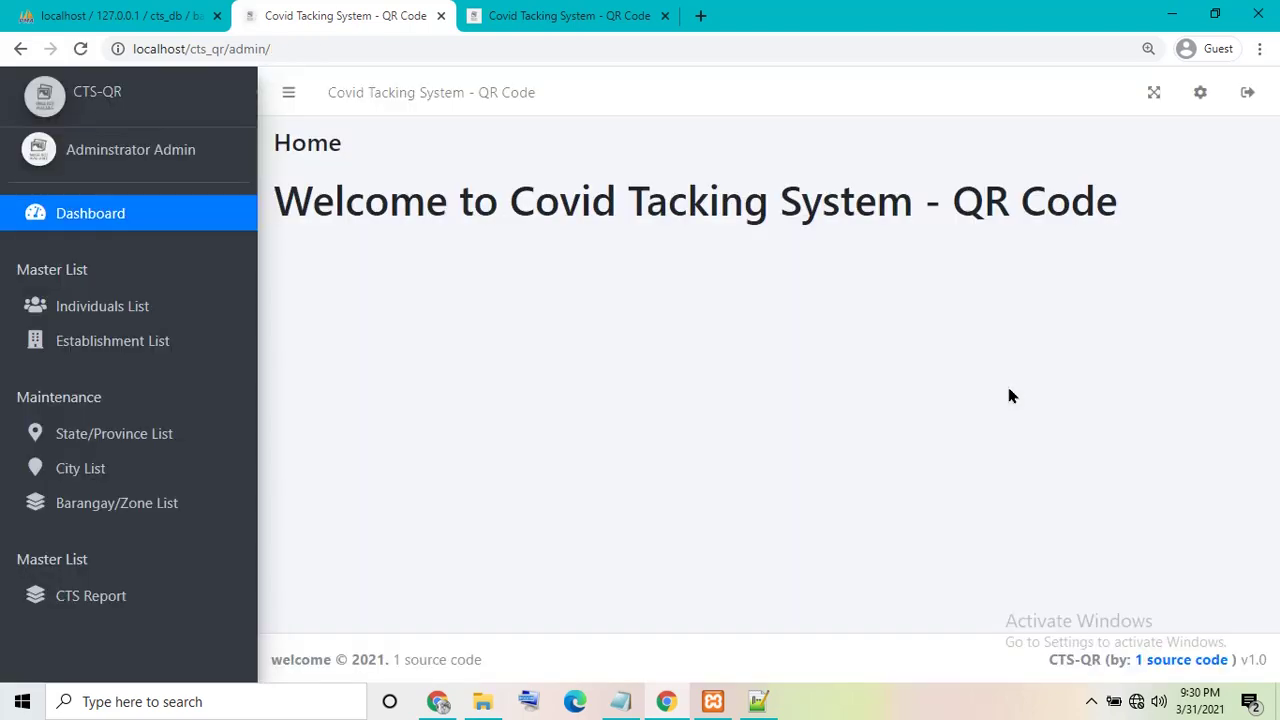
- View the Establishment, City, Barangay/Zone and State/Province lists, then log out
click(62, 345)
click(80, 468)
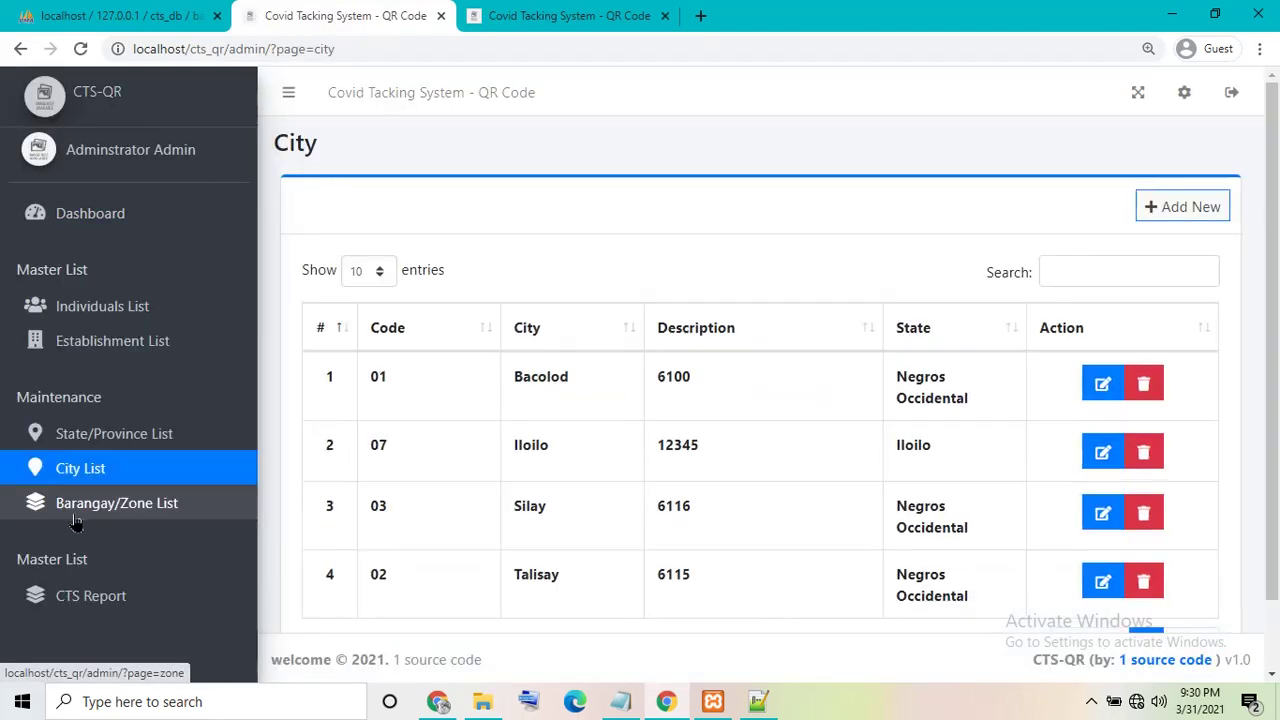
click(85, 530)
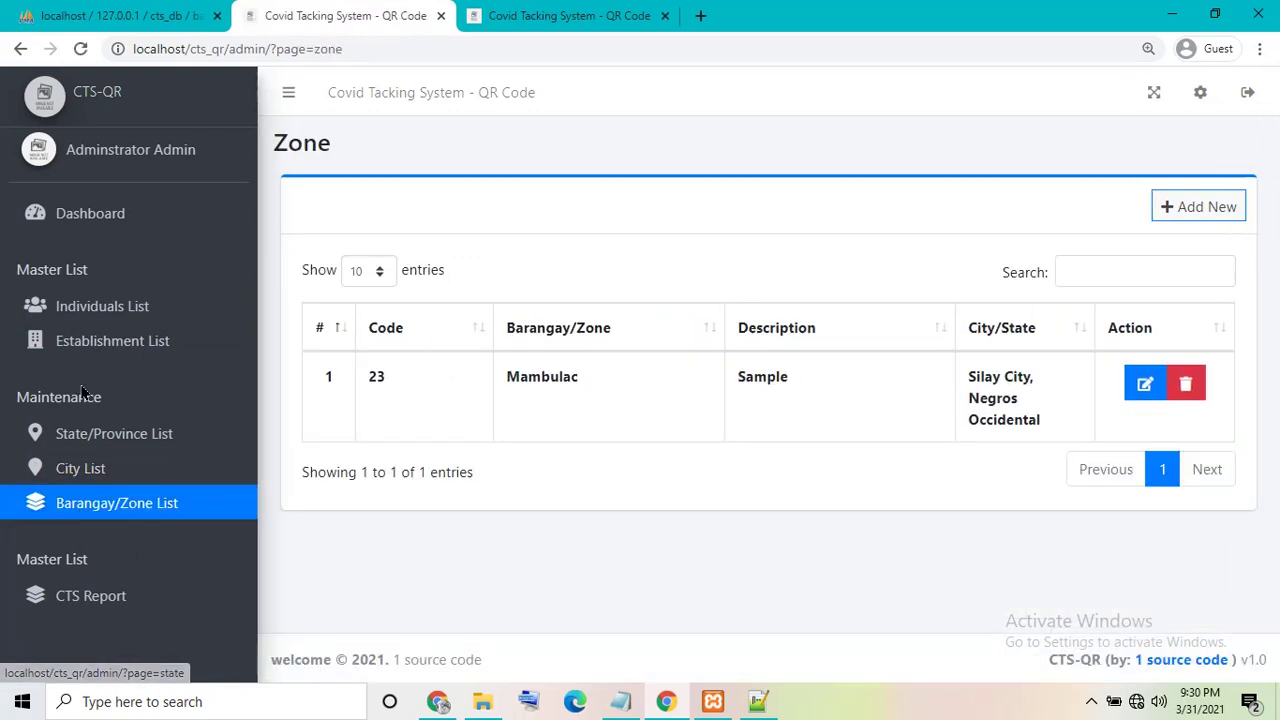
click(93, 213)
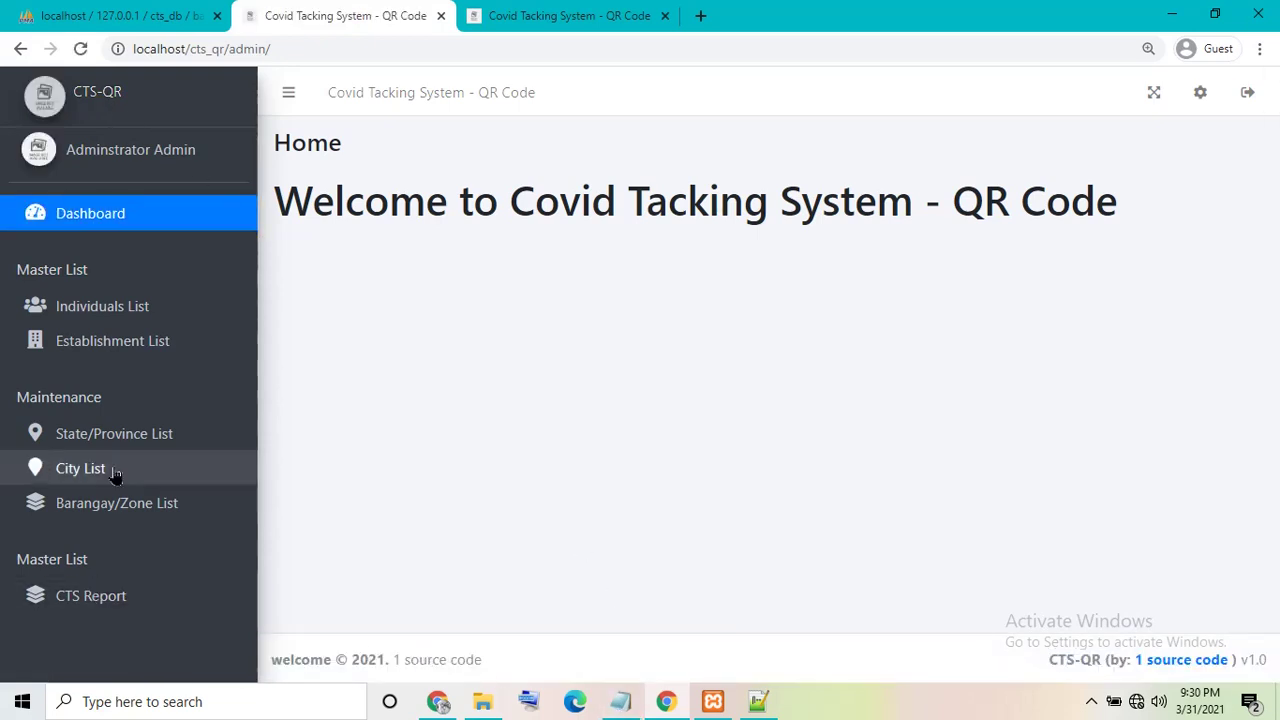
click(112, 433)
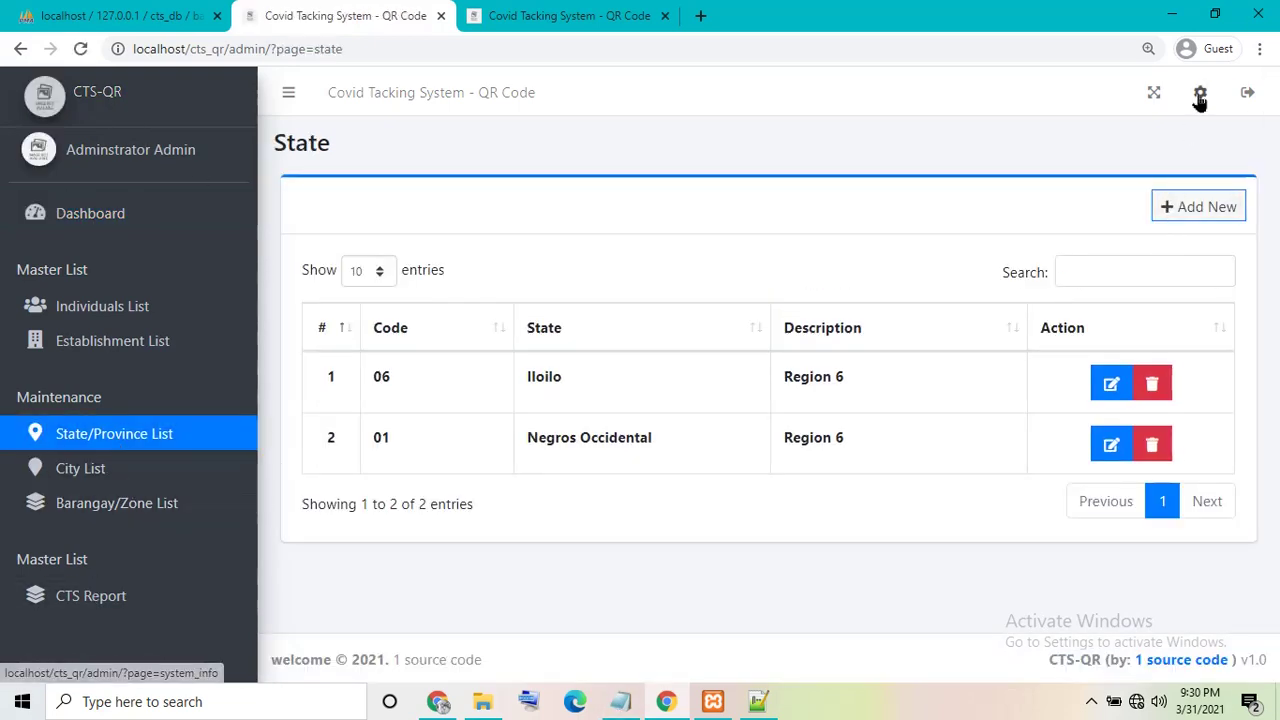
click(1246, 94)
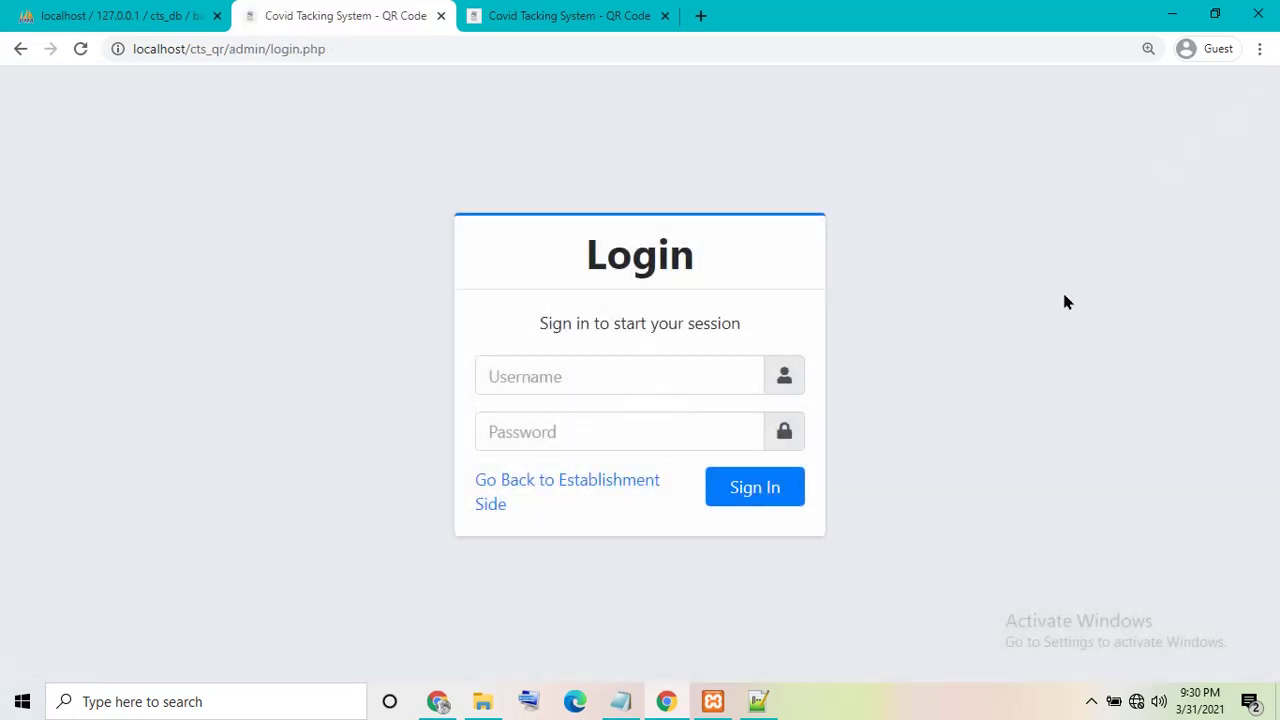
- Overwrite the drive E line in the Notepad note with 'thanks', correcting the typos
click(620, 701)
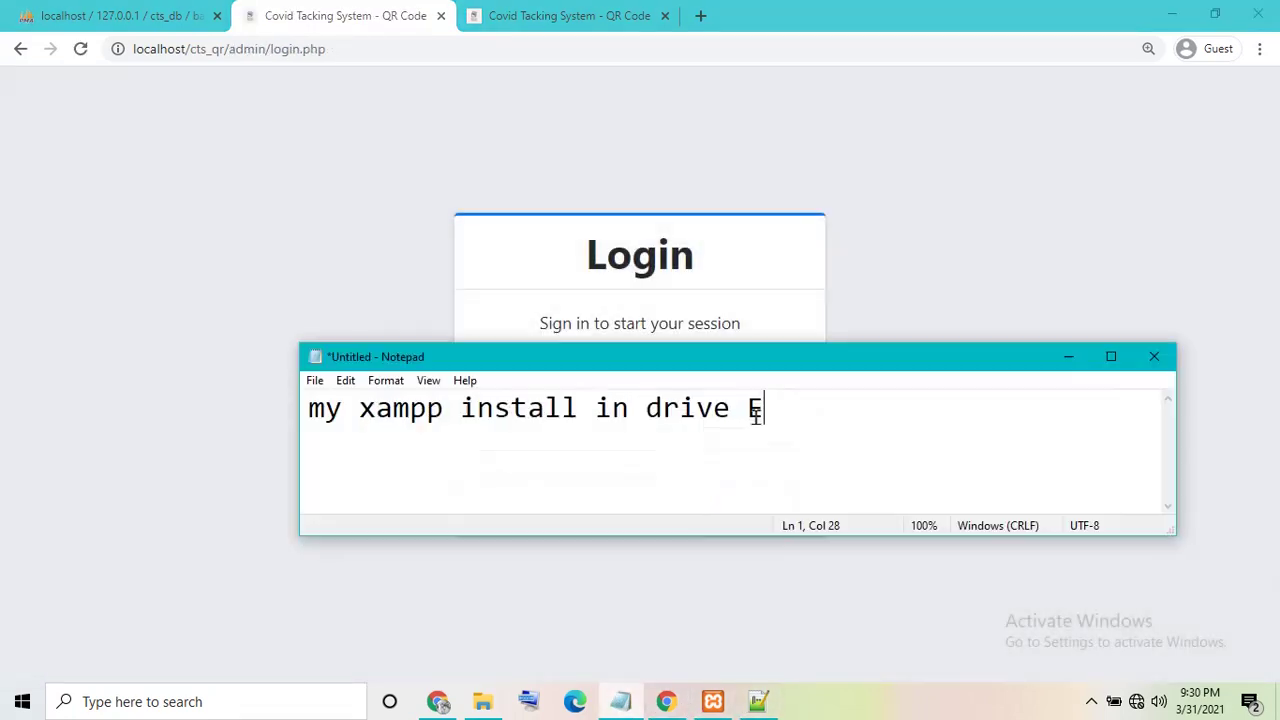
drag(760, 408, 2, 425)
text(thn)
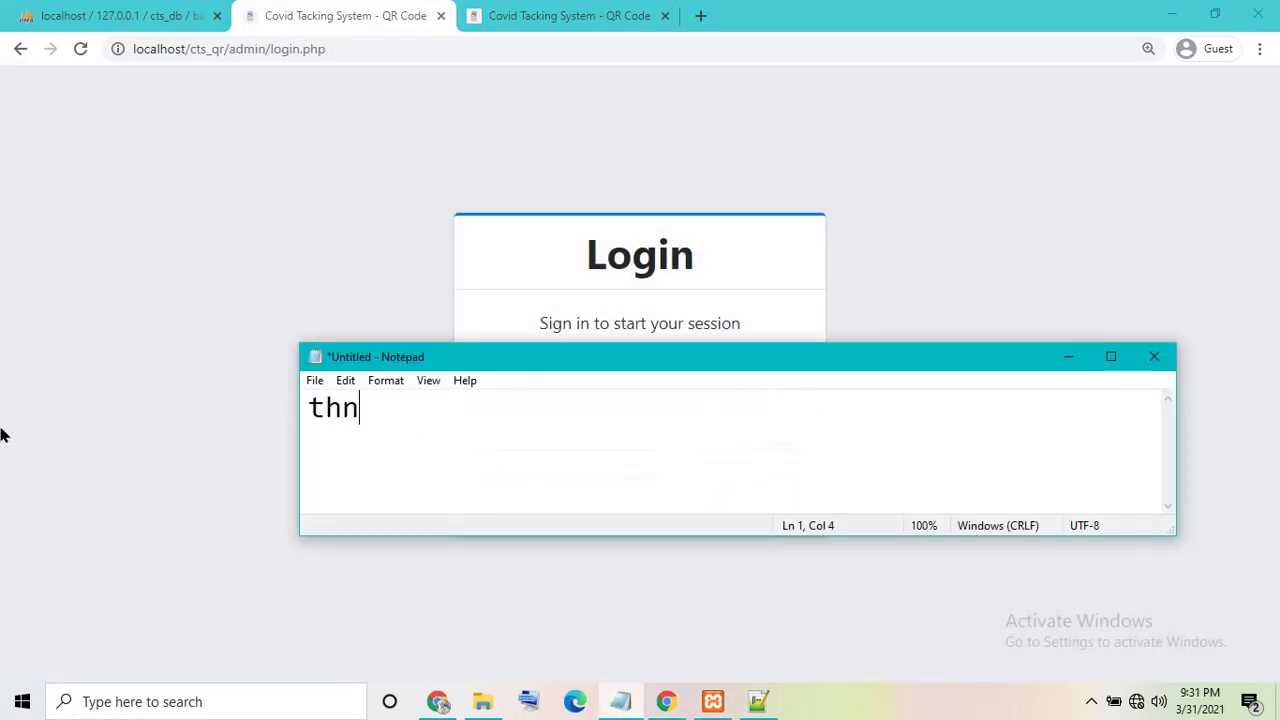
text(ak)
key(BackSpace)
key(BackSpace)
text(nk a)
key(BackSpace)
text(s)
key(BackSpace)
key(BackSpace)
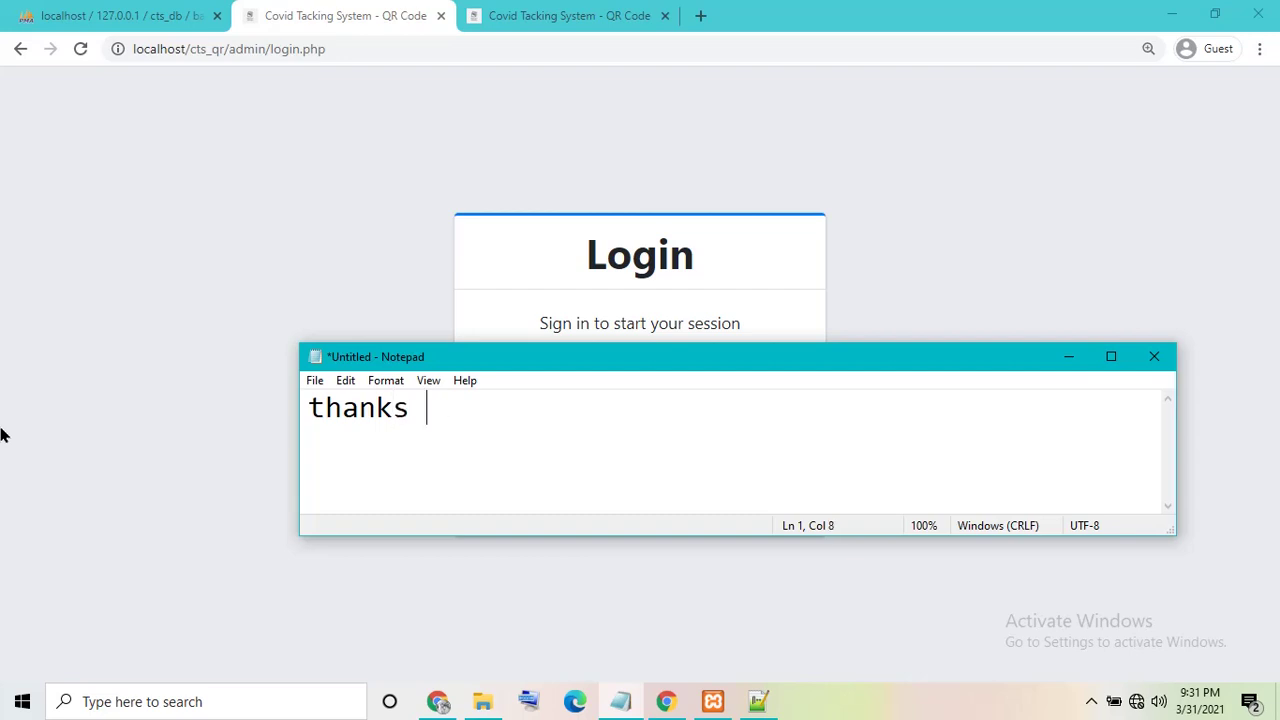